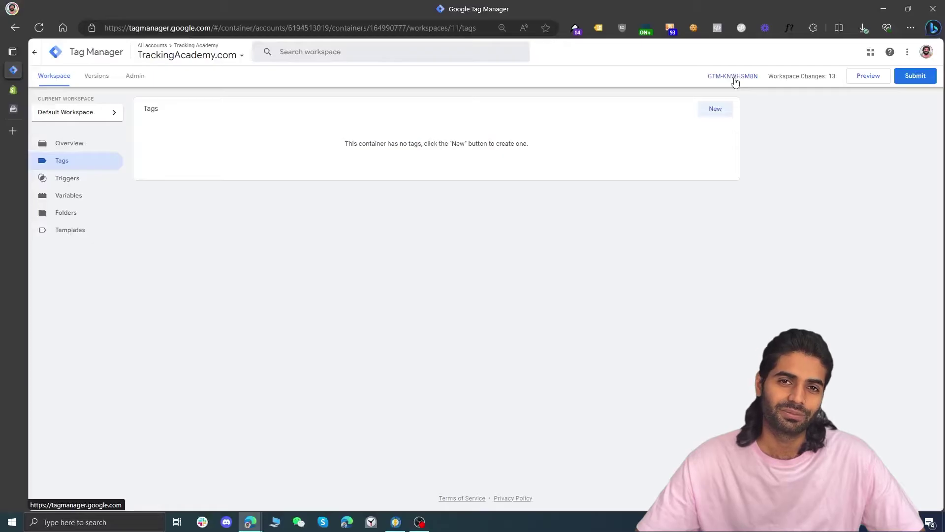
Copy the GTM container's head installation snippet and go to the Shopify Themes page
{"action": "left_click", "coordinate": [734, 78]}
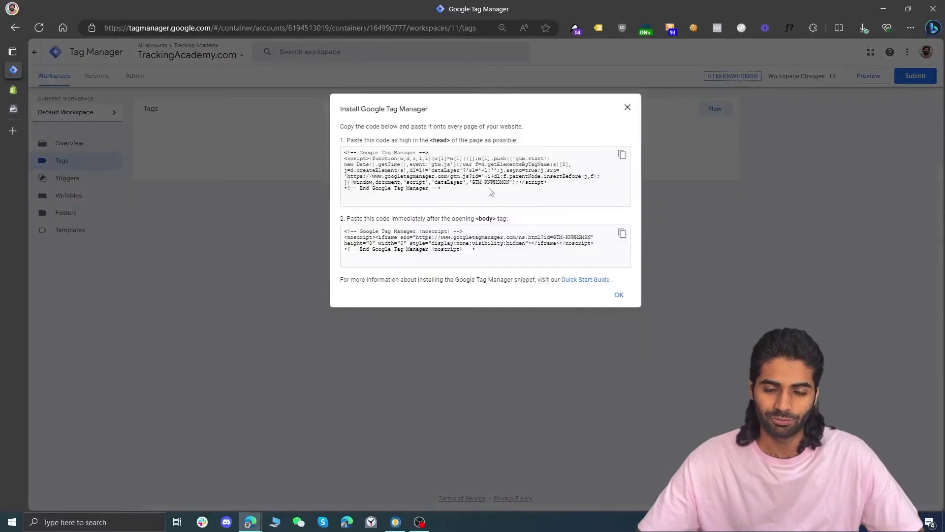
{"action": "key", "text": "ctrl+plus"}
{"action": "left_click", "coordinate": [631, 170]}
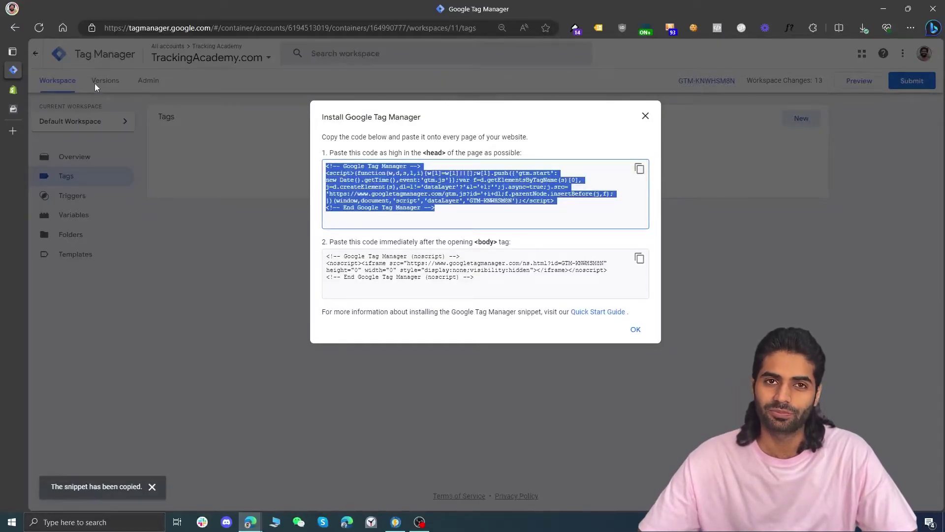
{"action": "left_click", "coordinate": [13, 90]}
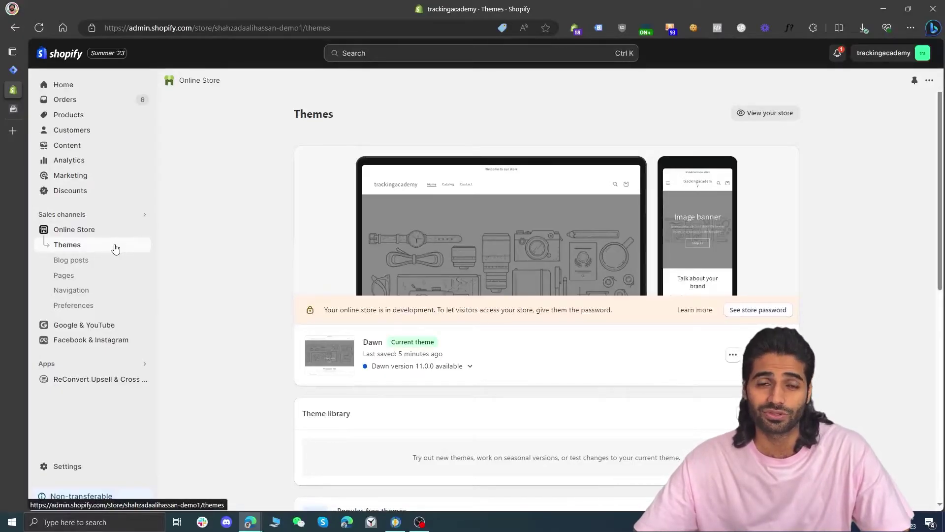
Open the code editor for the Dawn theme to load theme.liquid
{"action": "left_click", "coordinate": [734, 354]}
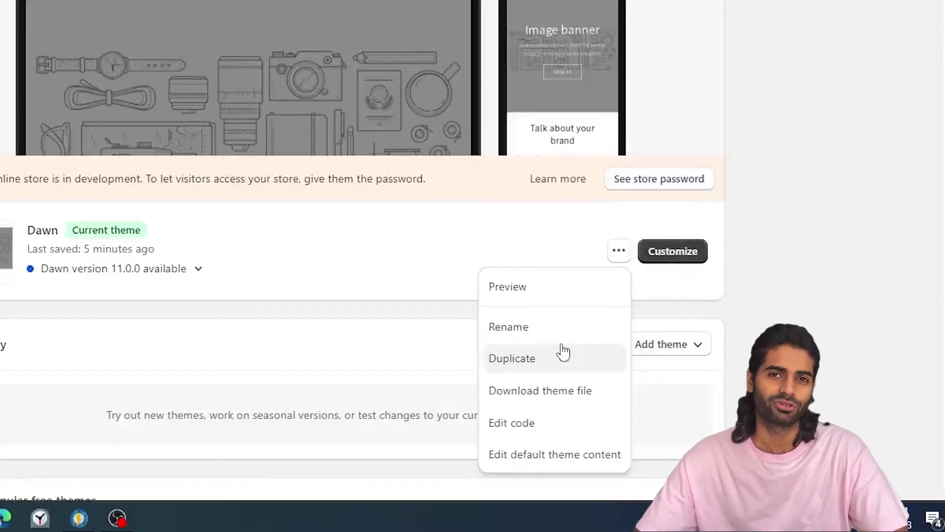
{"action": "left_click", "coordinate": [562, 424]}
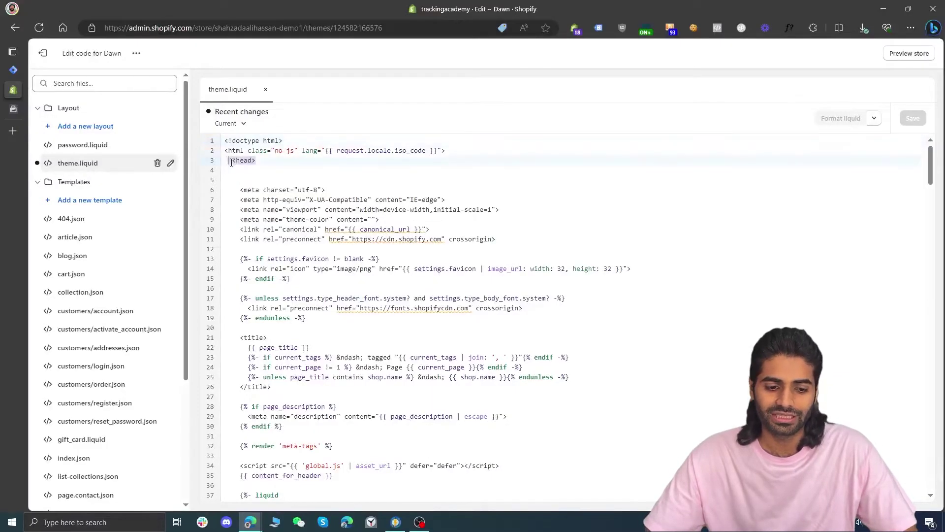
Paste the Tag Manager head script just below the <head> tag in theme.liquid
{"action": "left_click", "coordinate": [255, 180]}
{"action": "key", "text": "ctrl+v"}
{"action": "key", "text": "Return"}
{"action": "key", "text": "Return"}
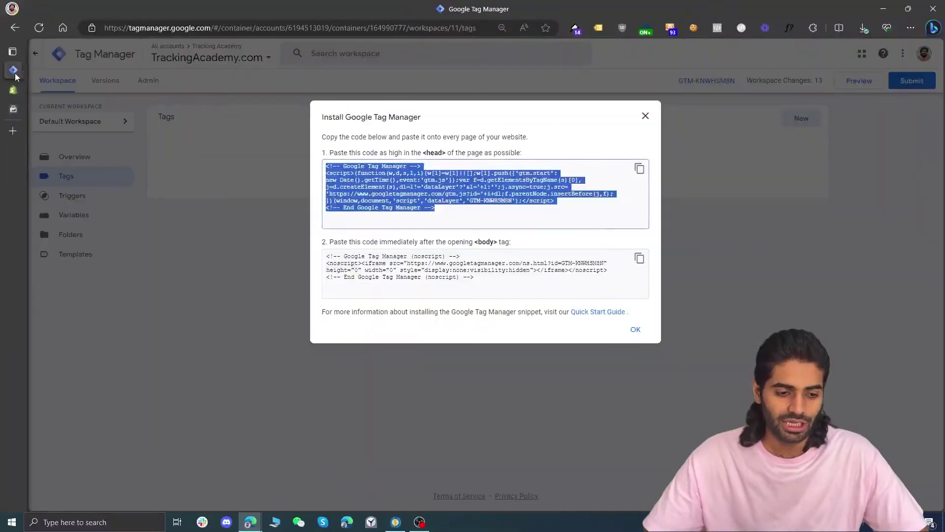
Paste GTM's noscript snippet below the <body> tag, then format and save theme.liquid
{"action": "left_click", "coordinate": [639, 260]}
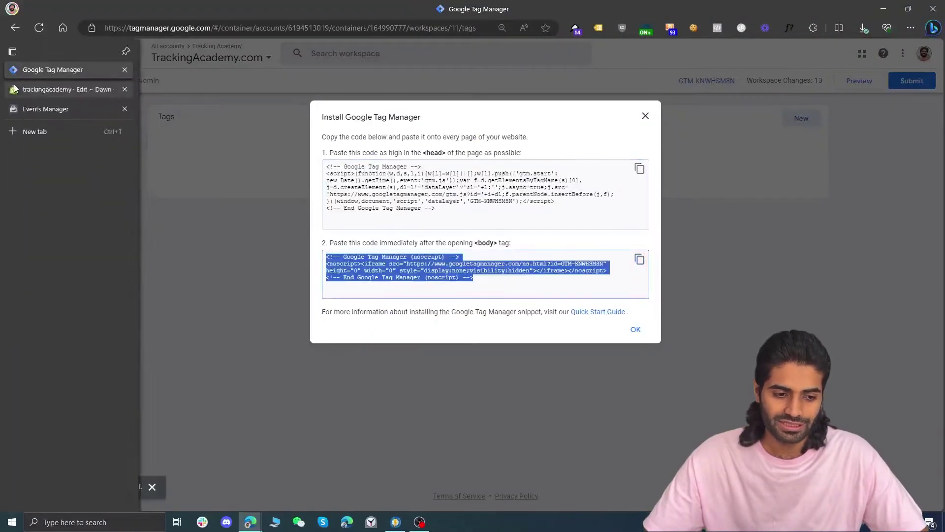
{"action": "left_click", "coordinate": [10, 90]}
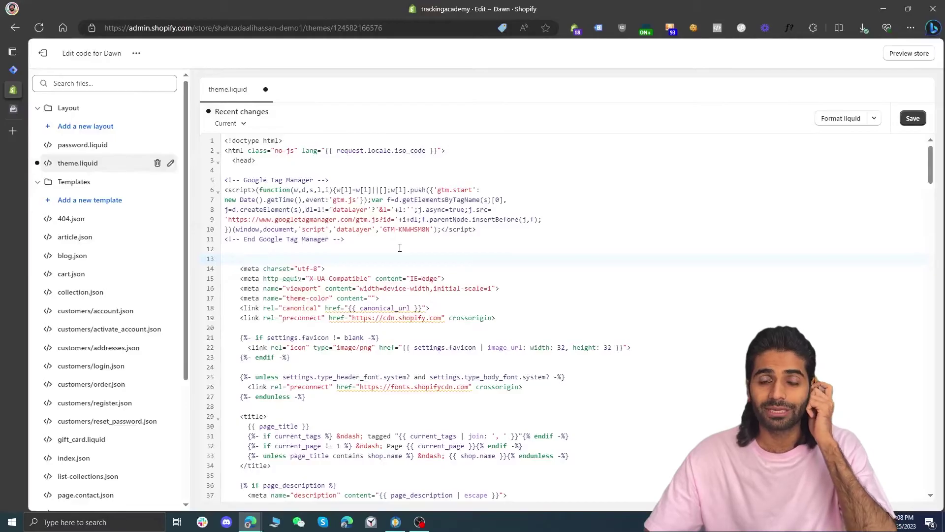
{"action": "key", "text": "ctrl+f"}
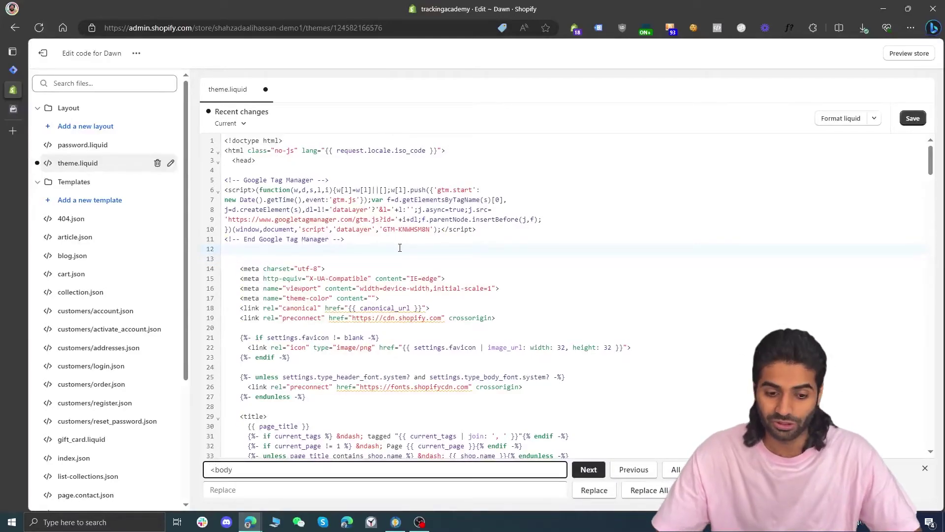
{"action": "key", "text": "Tab"}
{"action": "key", "text": "Return"}
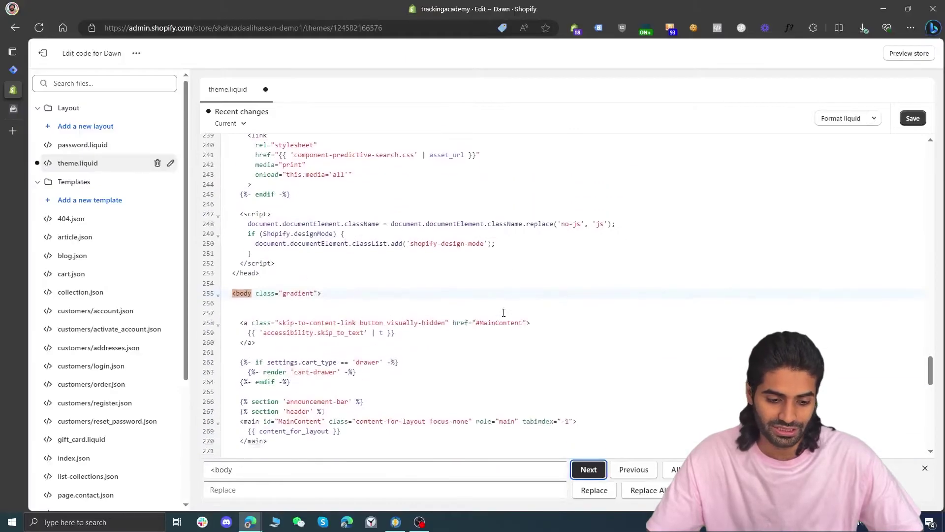
{"action": "left_click", "coordinate": [247, 307]}
{"action": "key", "text": "Escape"}
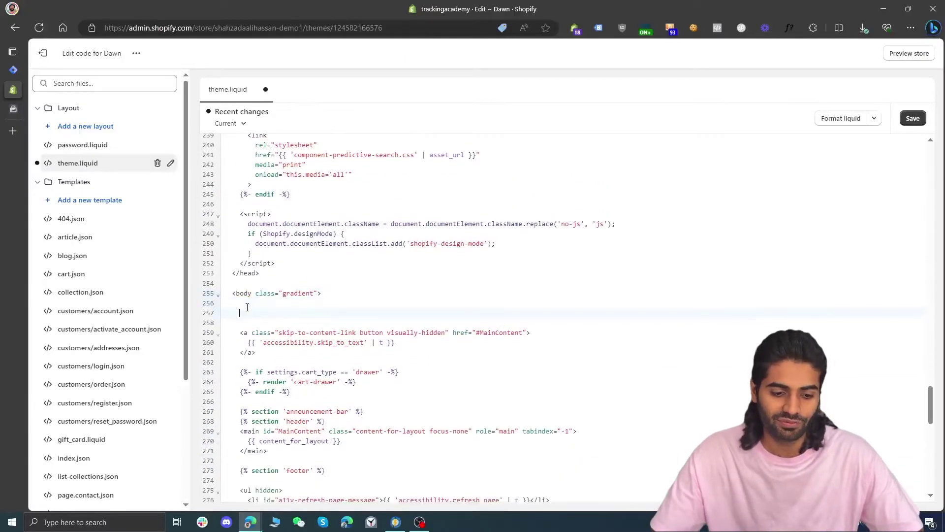
{"action": "key", "text": "ctrl+v"}
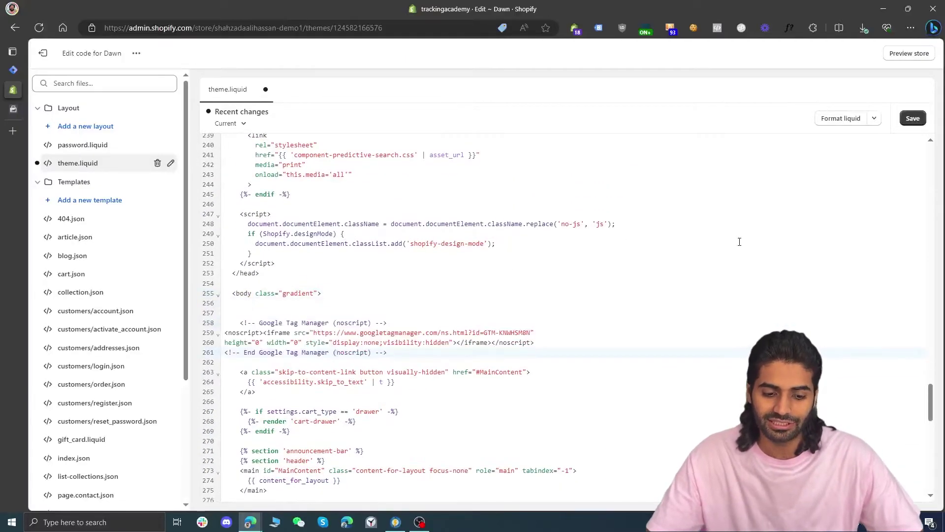
{"action": "left_click", "coordinate": [836, 126]}
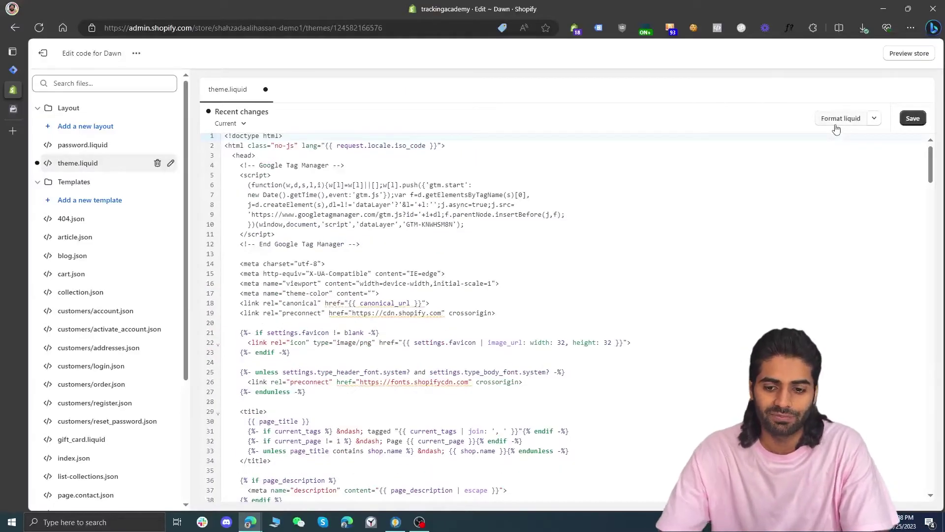
{"action": "left_click", "coordinate": [910, 121]}
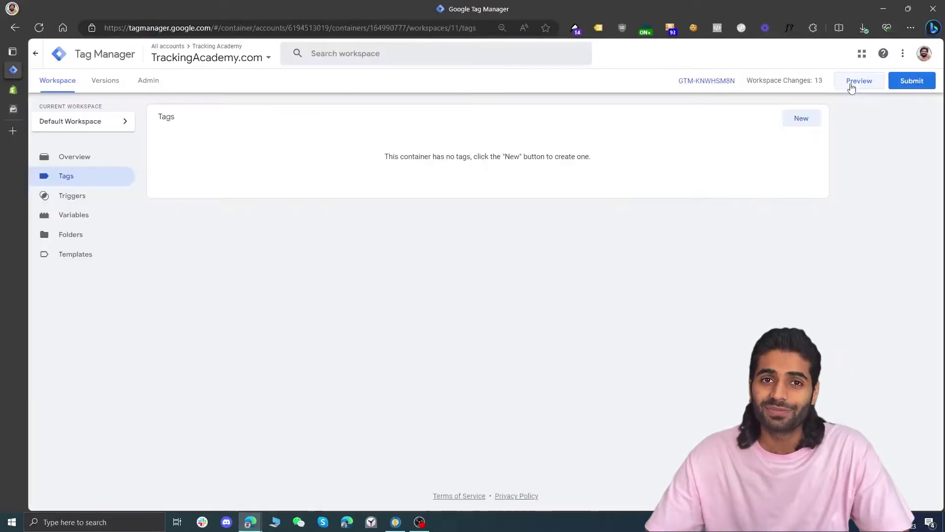
Preview the container on the store URL and confirm Tag Assistant Legacy detects the container ID
{"action": "left_click", "coordinate": [852, 86]}
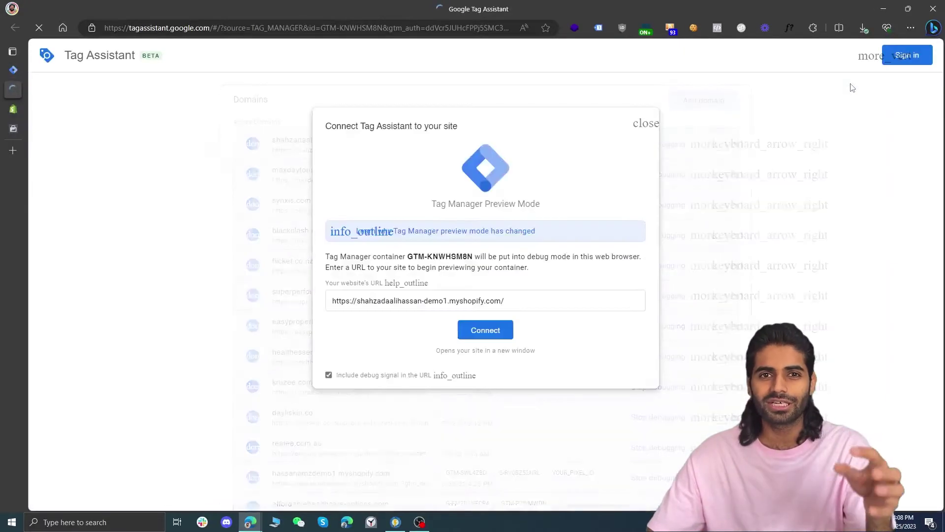
{"action": "left_click", "coordinate": [482, 334]}
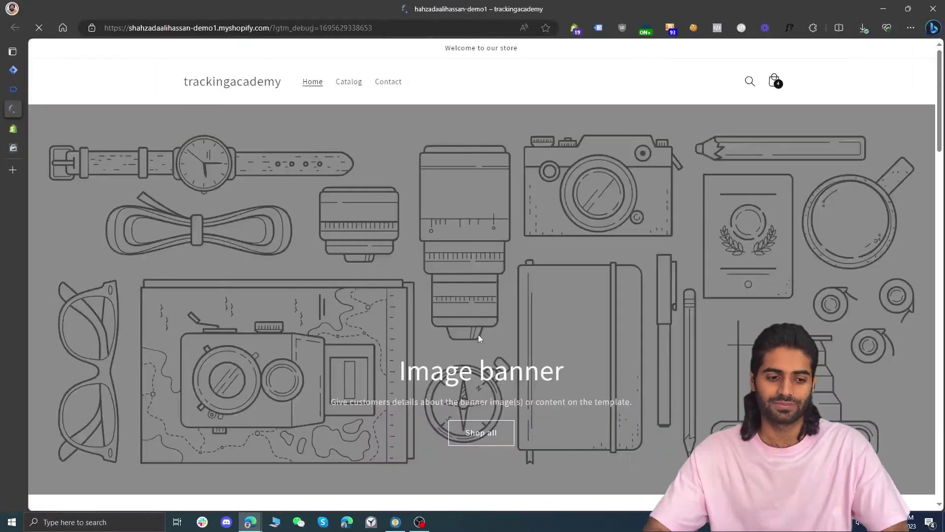
{"action": "mouse_move", "coordinate": [16, 119]}
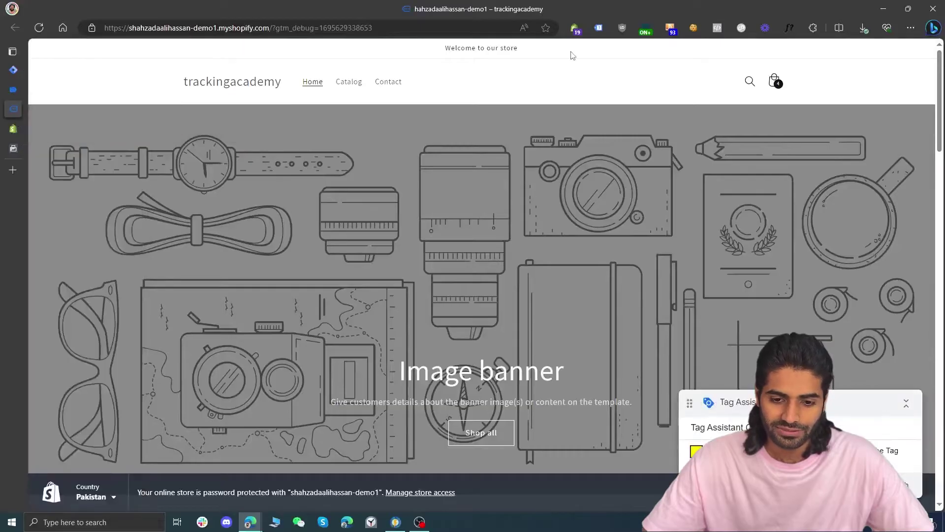
{"action": "left_click", "coordinate": [599, 28]}
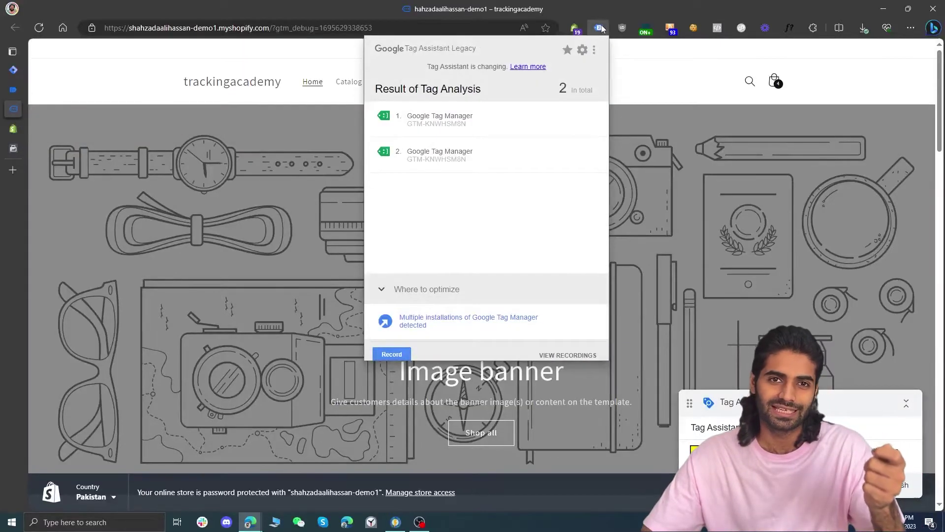
{"action": "left_click", "coordinate": [559, 121]}
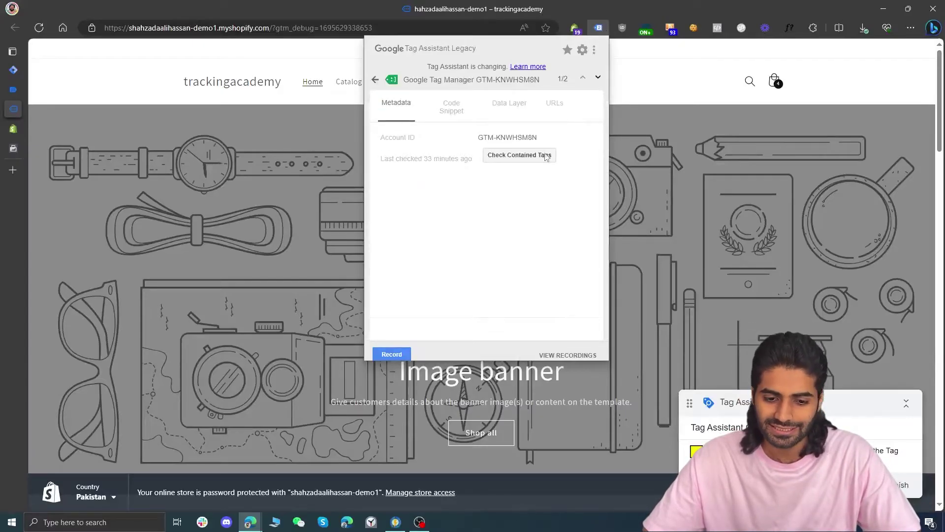
{"action": "left_click_drag", "start_coordinate": [542, 138], "coordinate": [479, 141]}
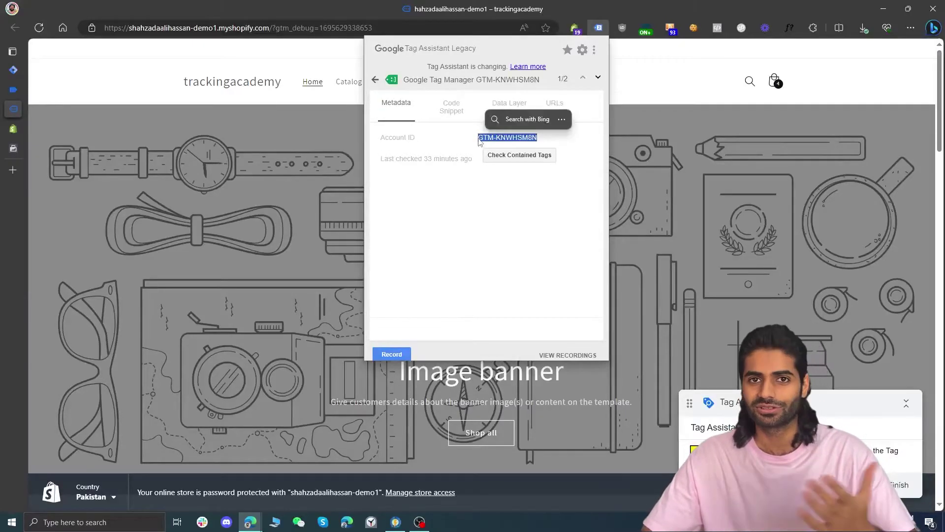
{"action": "key", "text": "ctrl+Tab"}
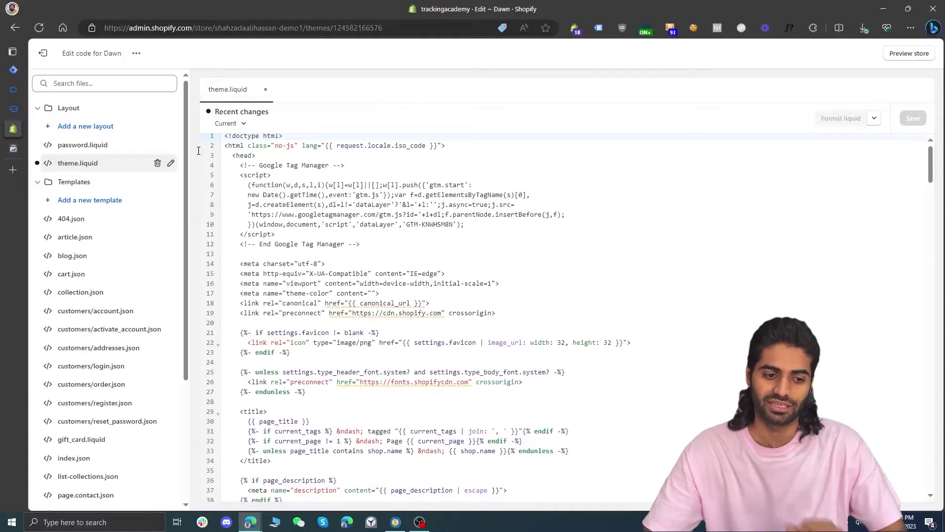
Go from the theme editor to the store's Checkout settings
{"action": "left_click", "coordinate": [46, 59]}
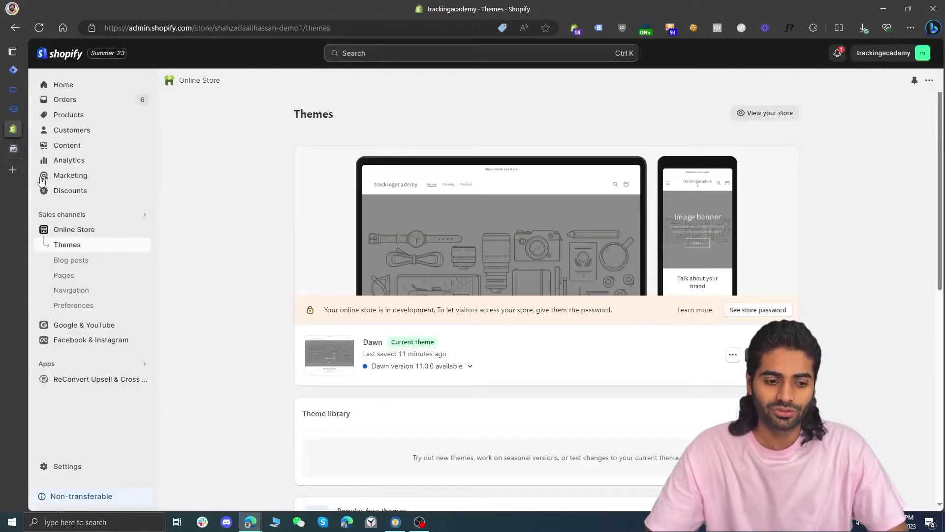
{"action": "left_click", "coordinate": [62, 472]}
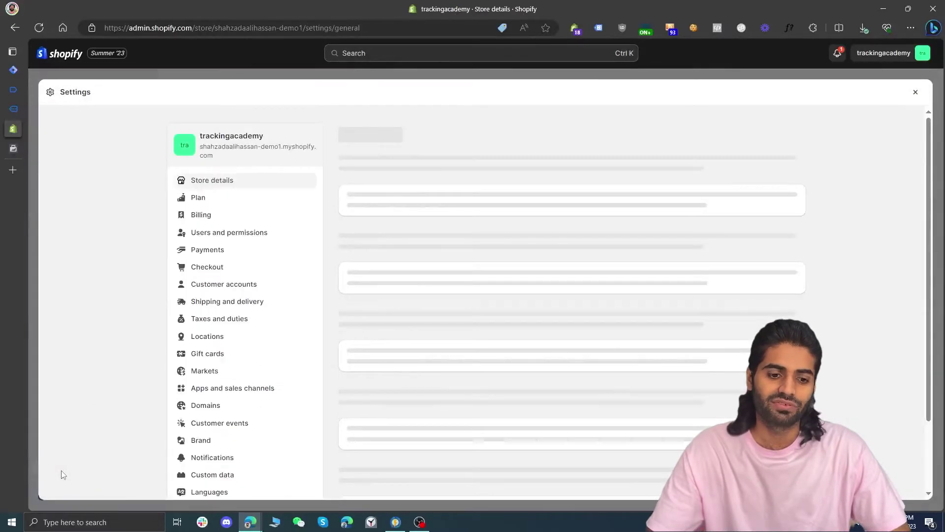
{"action": "left_click", "coordinate": [245, 274]}
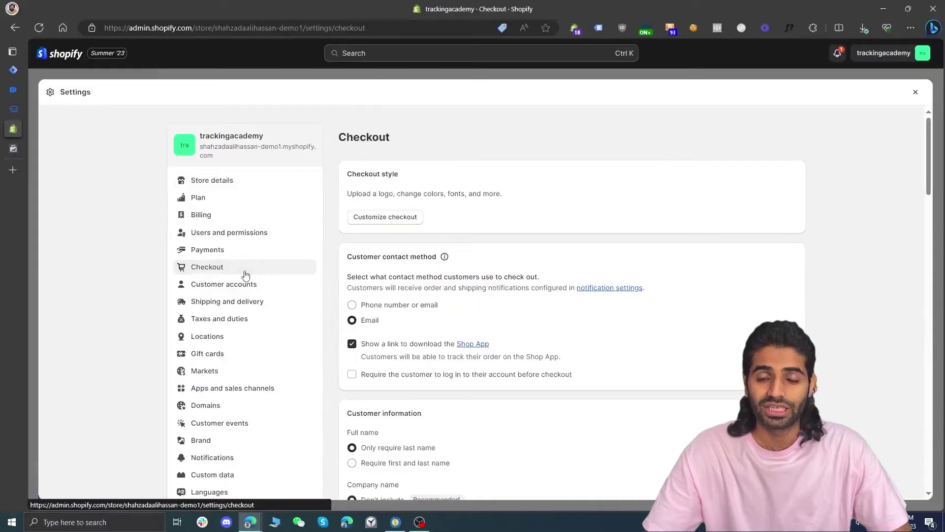
Paste the GTM head script from clipboard history into the Order status page's Additional scripts
{"action": "scroll", "coordinate": [559, 335], "scroll_direction": "down", "scroll_amount": 20}
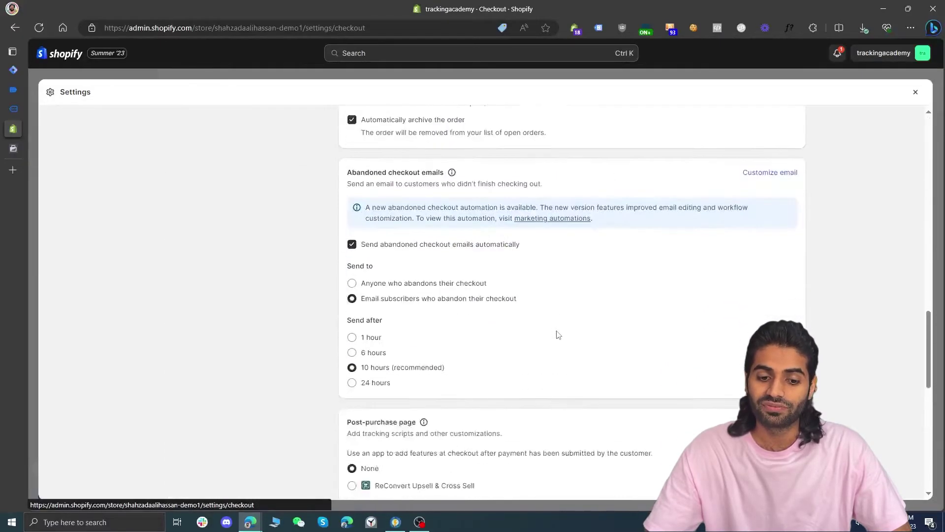
{"action": "scroll", "coordinate": [558, 335], "scroll_direction": "down", "scroll_amount": 3}
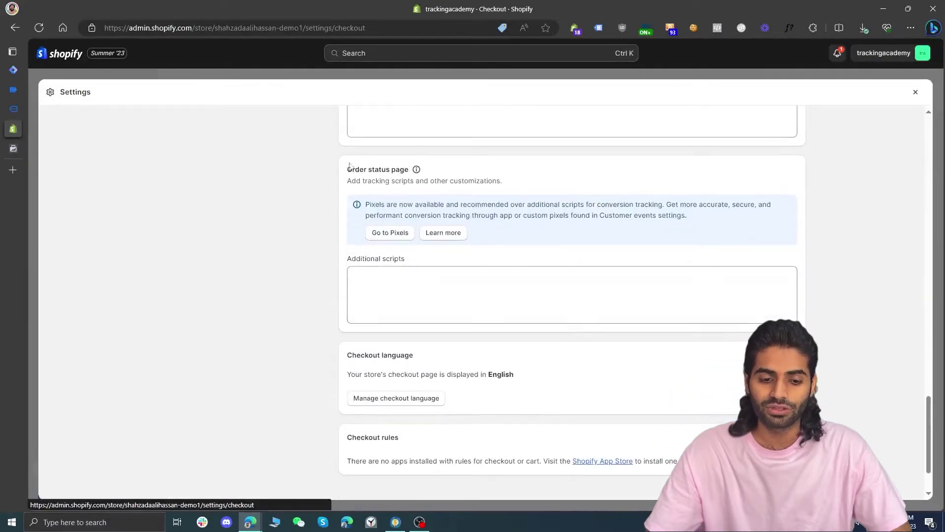
{"action": "left_click_drag", "start_coordinate": [343, 173], "coordinate": [410, 172]}
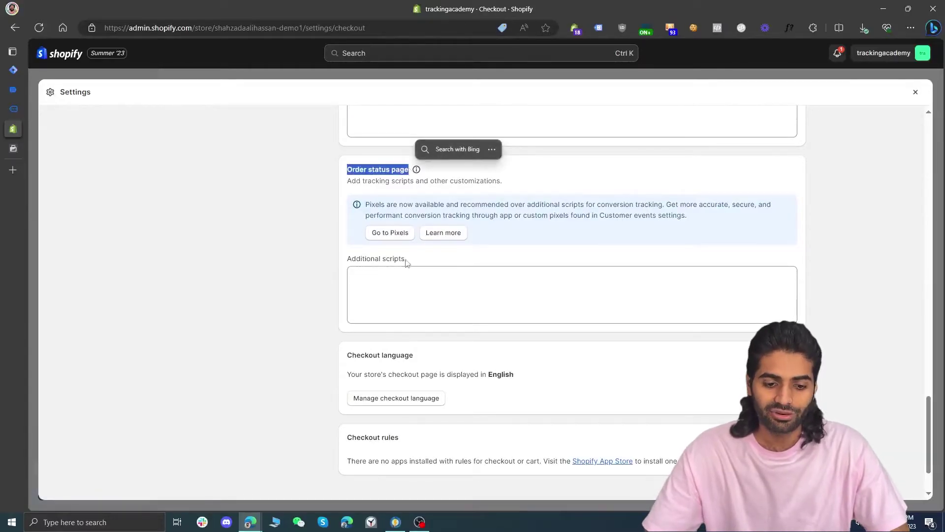
{"action": "left_click", "coordinate": [400, 288]}
{"action": "key", "text": "super+v"}
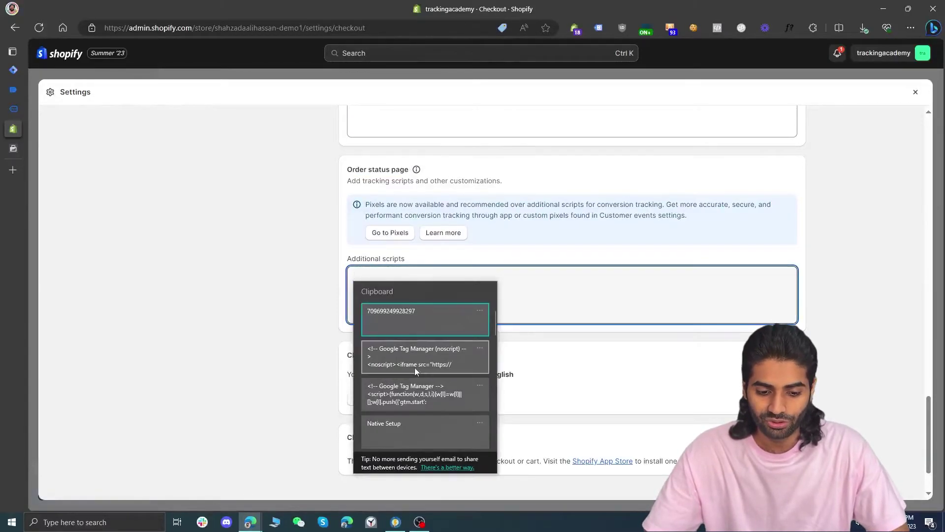
{"action": "left_click", "coordinate": [416, 385]}
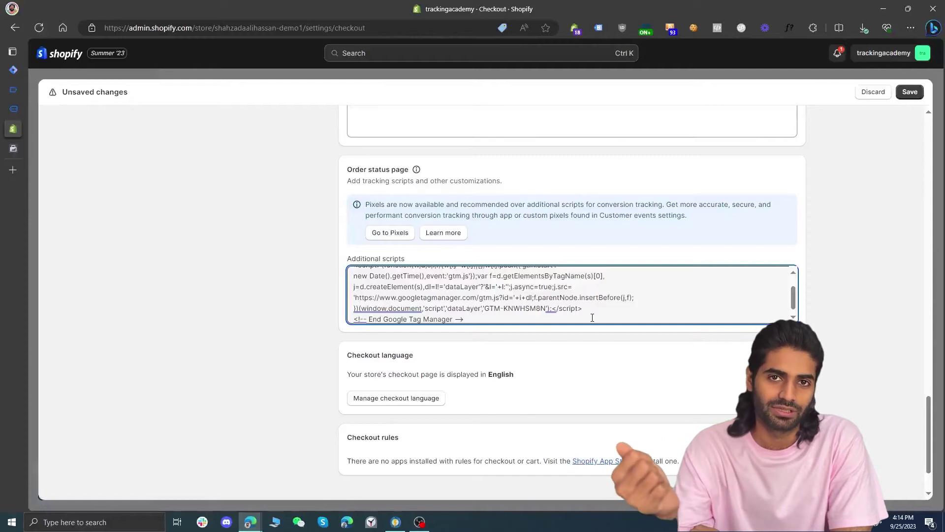
{"action": "right_click", "coordinate": [593, 317]}
Save the checkout settings and switch to Meta Events Manager
{"action": "left_click", "coordinate": [910, 92]}
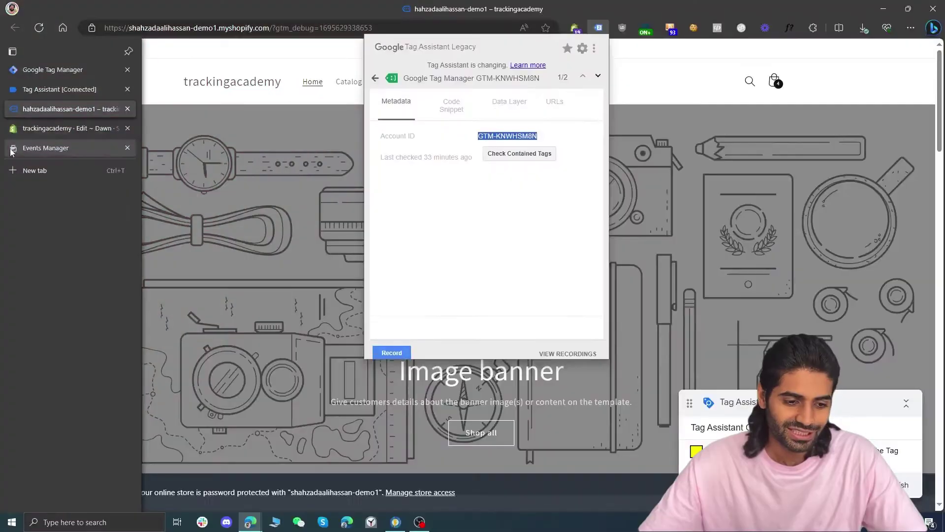
{"action": "left_click", "coordinate": [11, 151]}
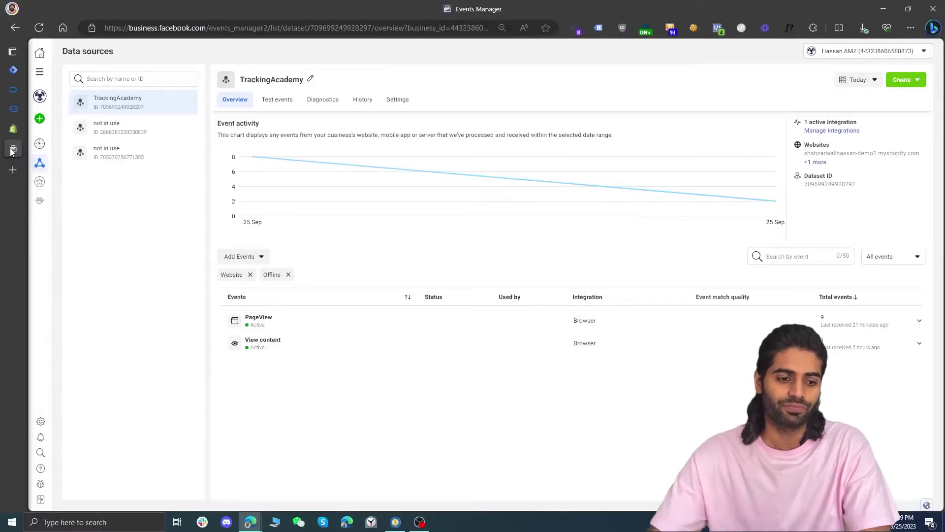
View the TrackingAcademy dataset under Events Manager's Data sources, then return to Google Tag Manager
{"action": "left_click", "coordinate": [39, 73]}
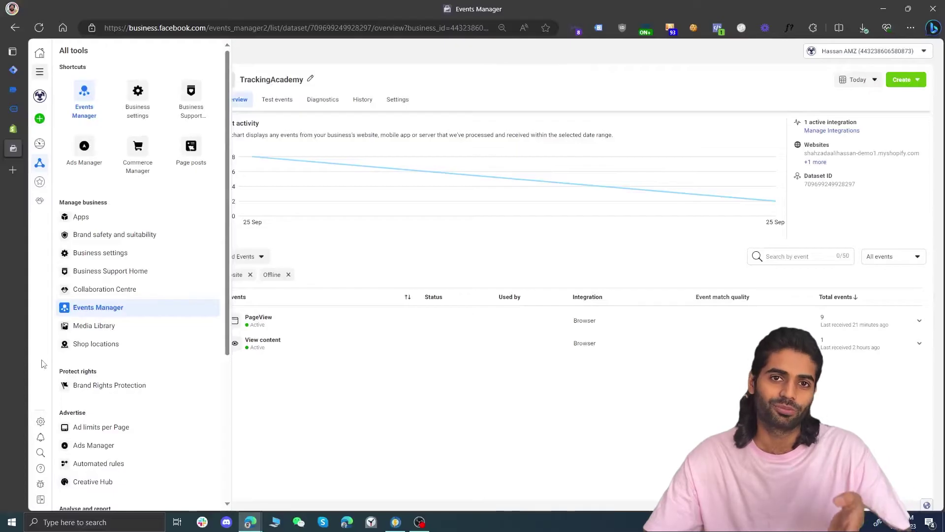
{"action": "left_click", "coordinate": [91, 113]}
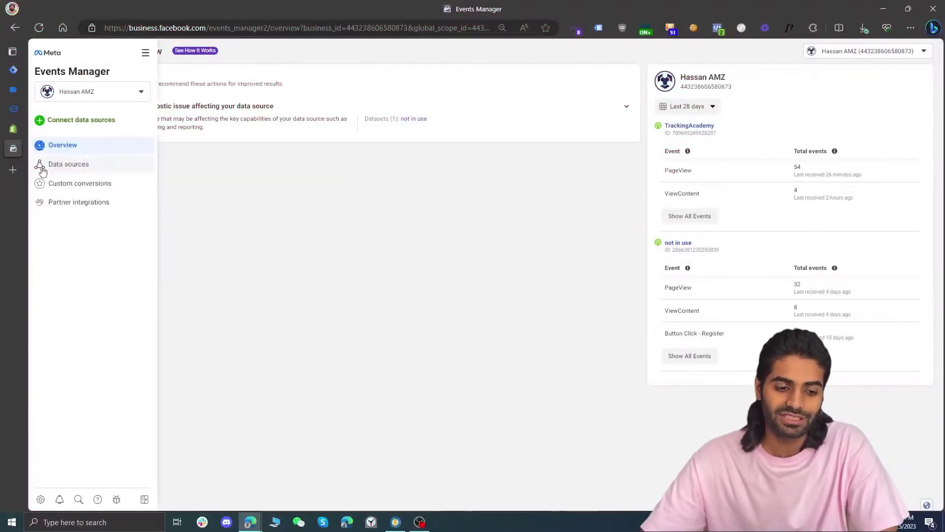
{"action": "left_click", "coordinate": [43, 170]}
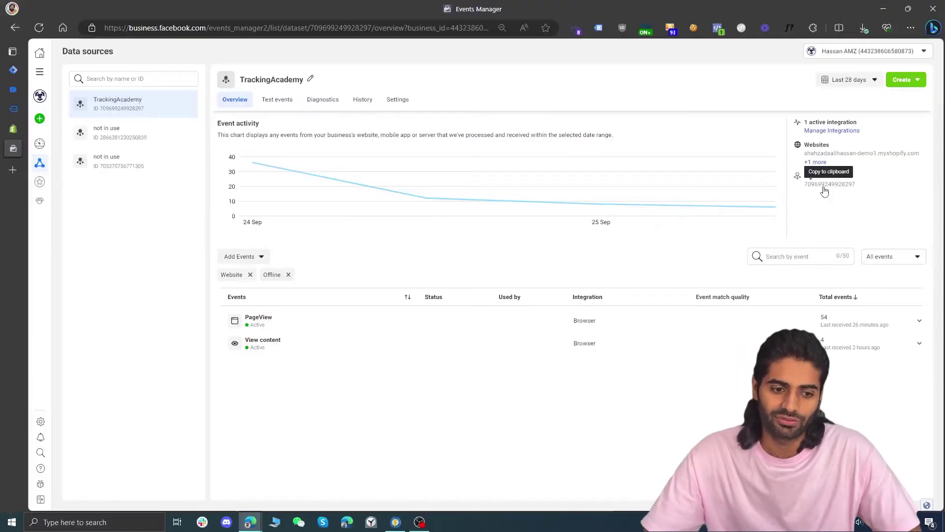
{"action": "left_click", "coordinate": [18, 72]}
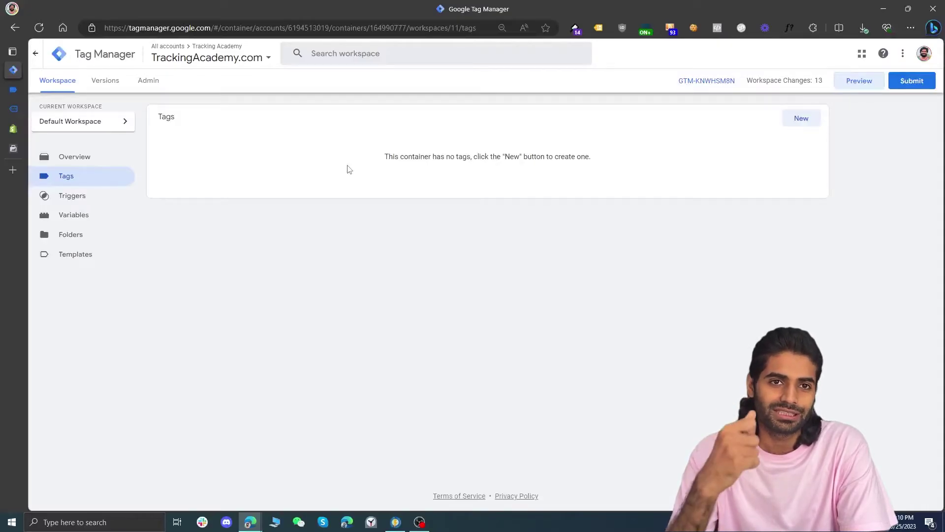
Search the community gallery for 'facebo' and add the Facebook Pixel template to the workspace
{"action": "left_click", "coordinate": [65, 265]}
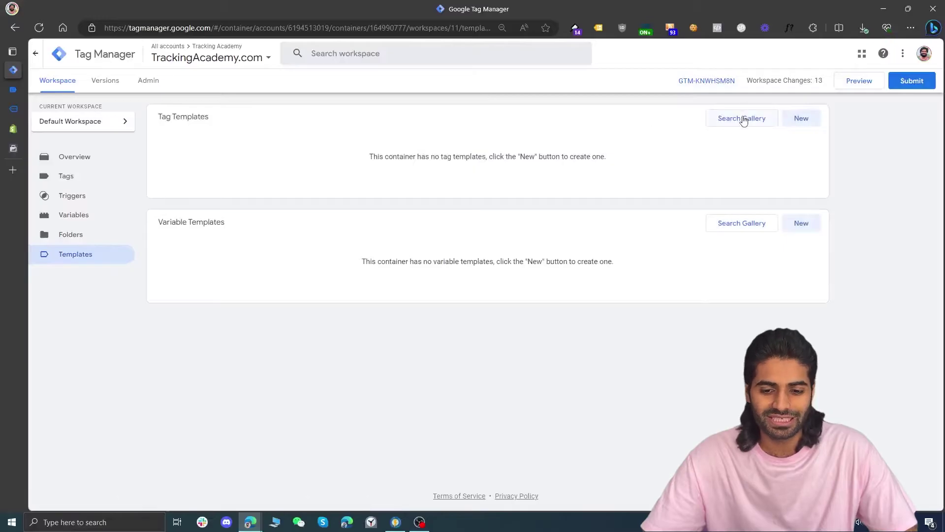
{"action": "left_click", "coordinate": [742, 119]}
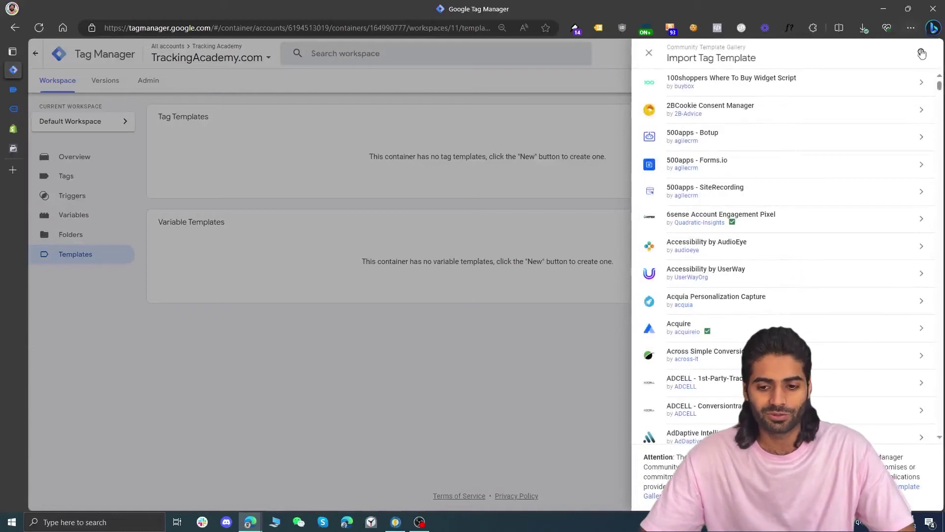
{"action": "left_click", "coordinate": [921, 53]}
{"action": "type", "text": "facebo"}
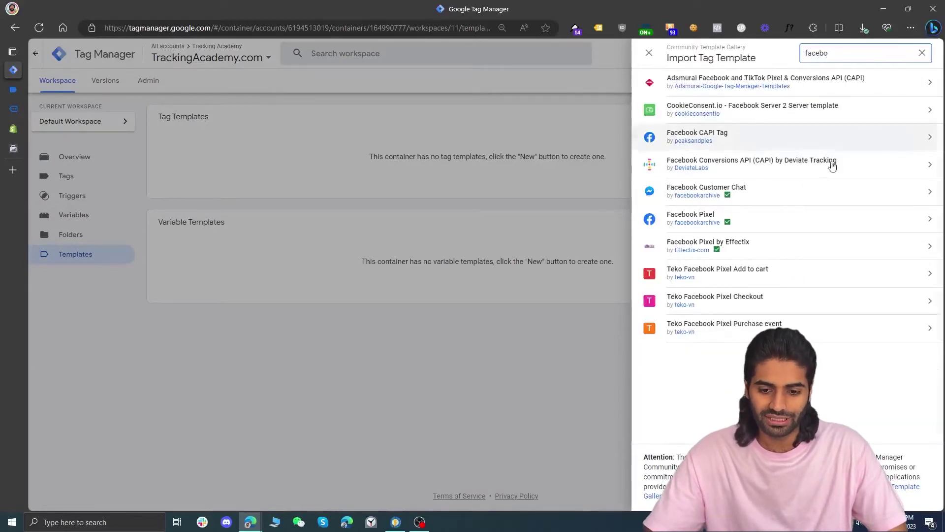
{"action": "left_click", "coordinate": [793, 222]}
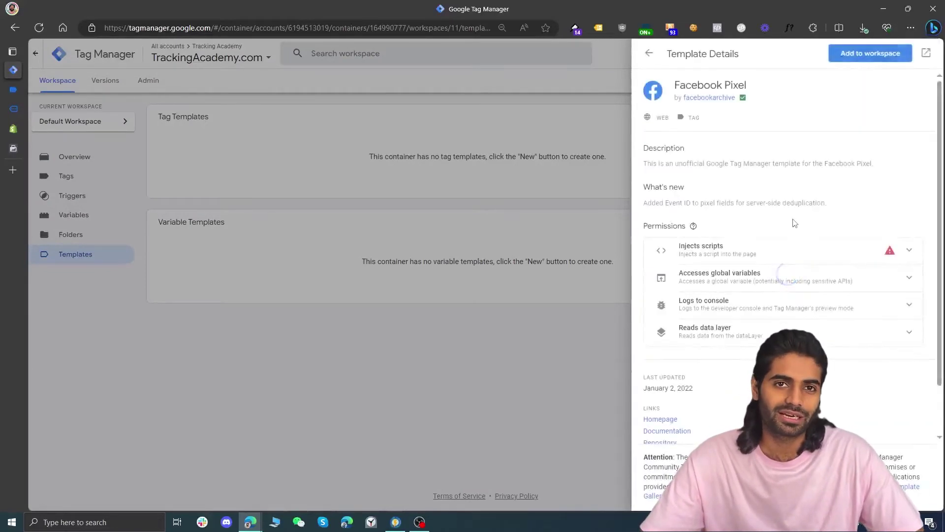
{"action": "left_click", "coordinate": [855, 58]}
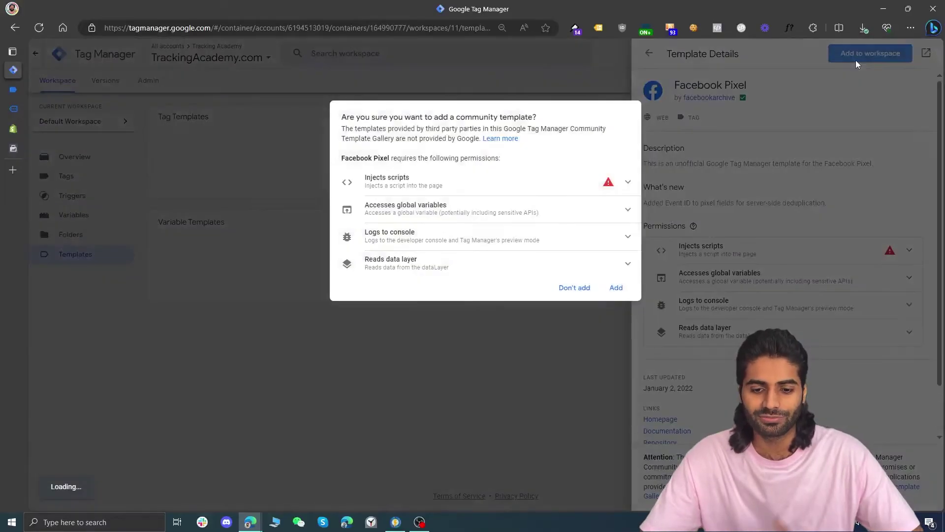
{"action": "left_click", "coordinate": [619, 287]}
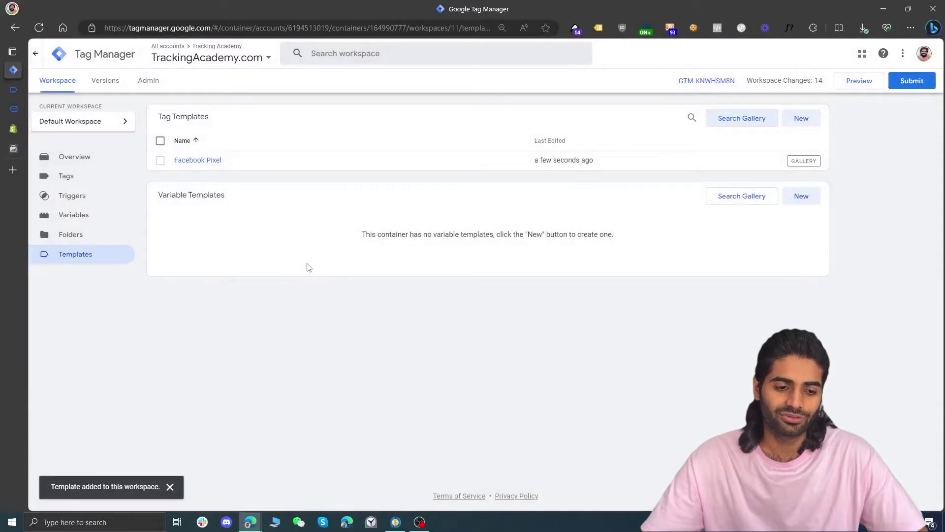
{"action": "left_click", "coordinate": [76, 177]}
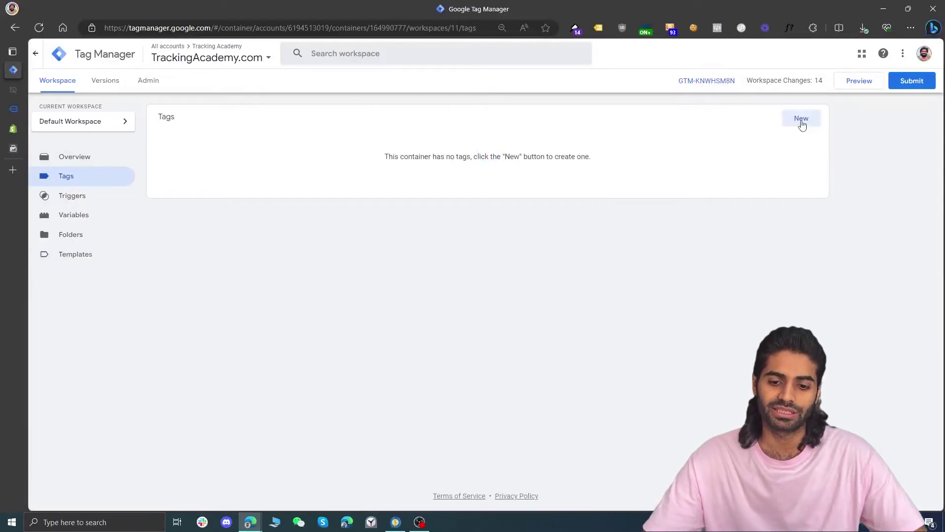
Create a new Facebook Pixel tag triggered on All Pages and choose a variable for its Pixel ID
{"action": "left_click", "coordinate": [803, 124]}
{"action": "left_click", "coordinate": [638, 283]}
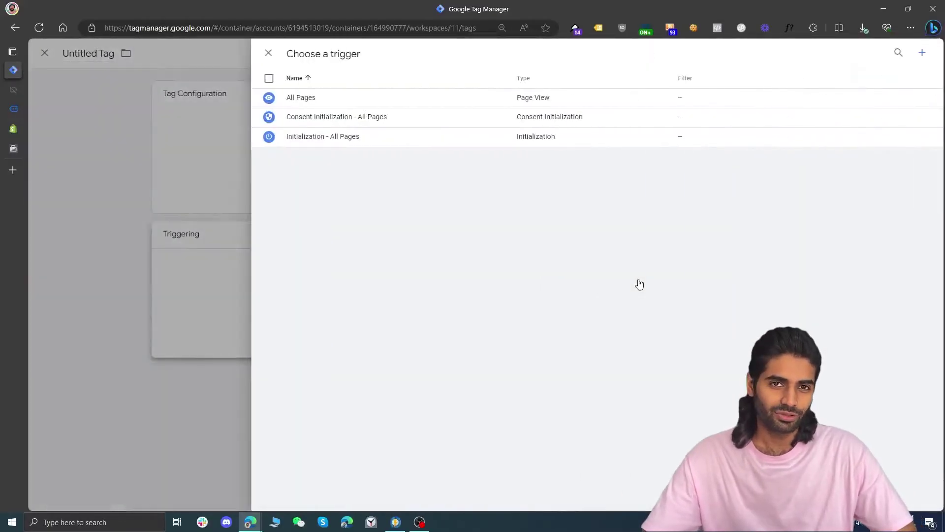
{"action": "left_click", "coordinate": [423, 101]}
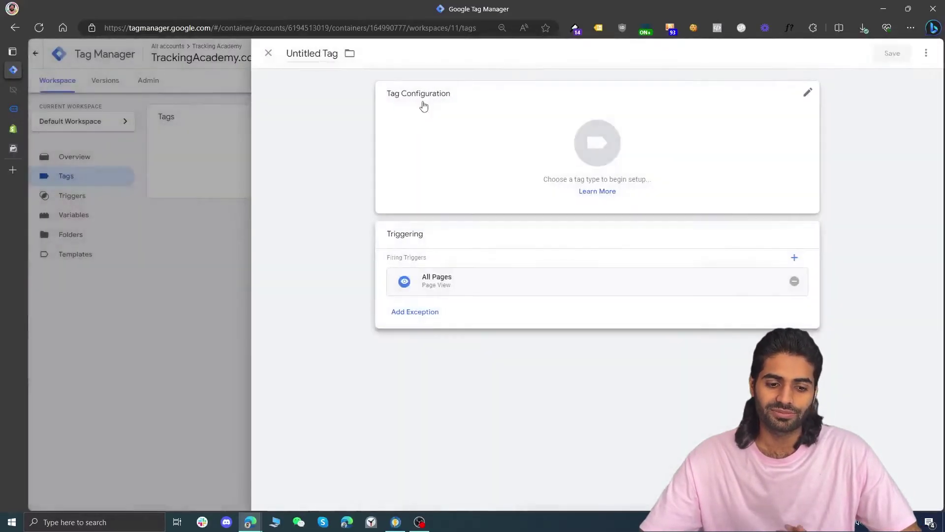
{"action": "left_click", "coordinate": [438, 143]}
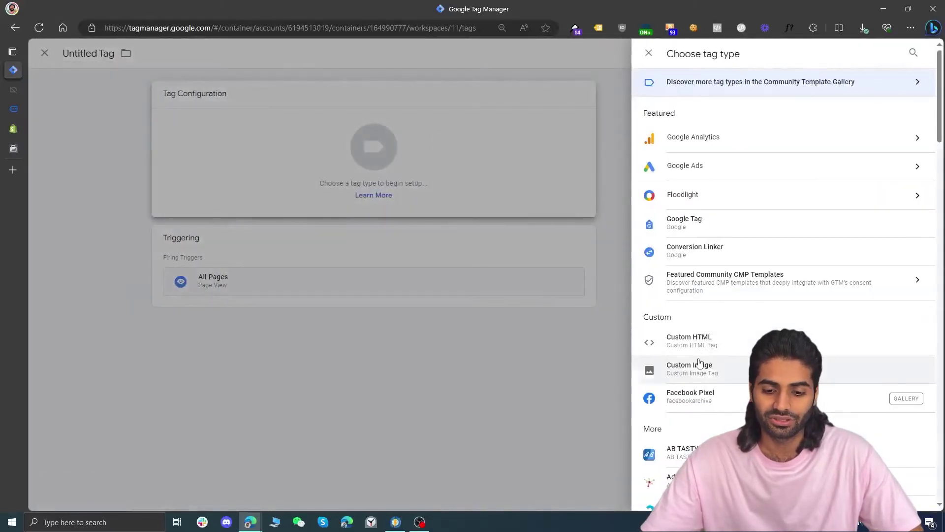
{"action": "left_click", "coordinate": [691, 396]}
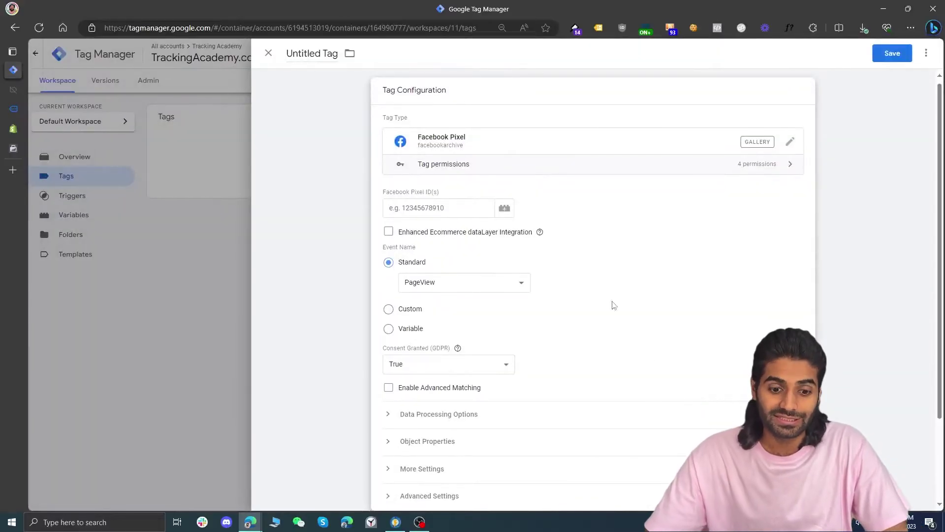
{"action": "left_click", "coordinate": [448, 215]}
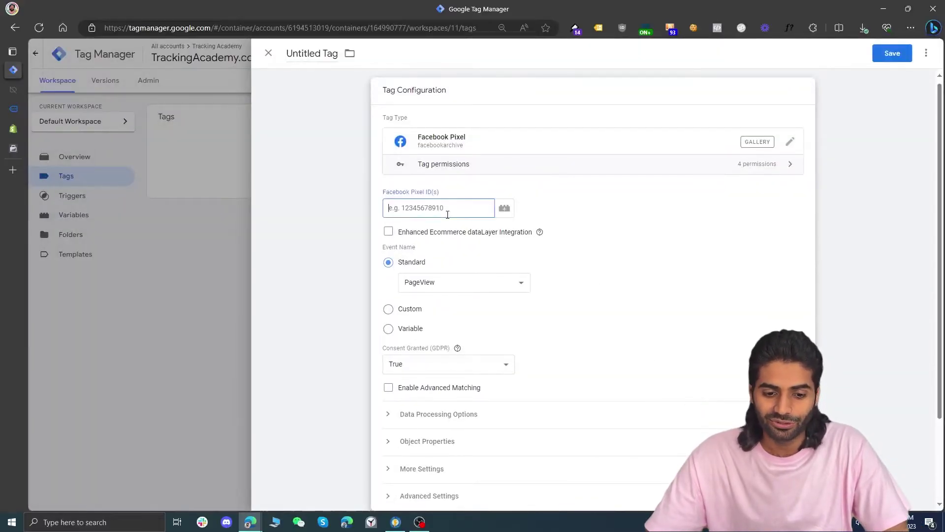
{"action": "left_click", "coordinate": [504, 210]}
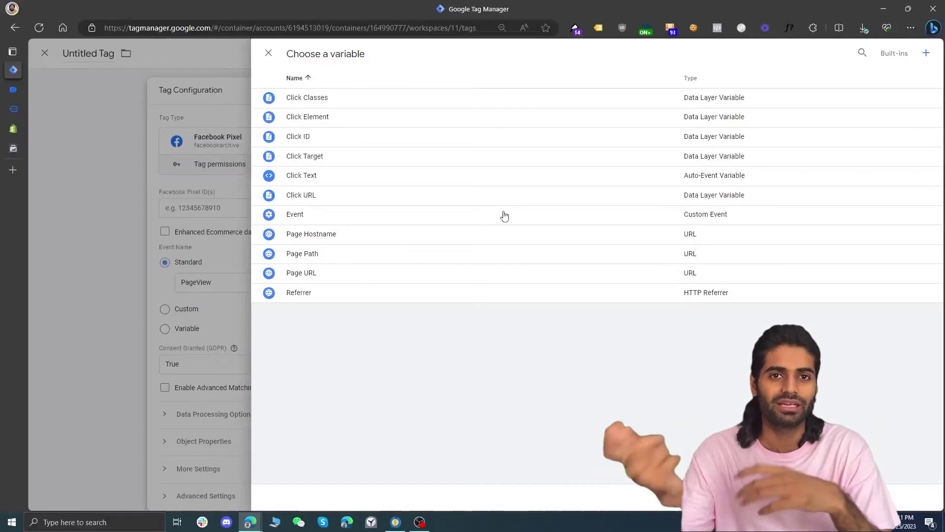
Create and save a Constant variable 'FB Pixel ID' holding the pasted pixel ID
{"action": "left_click", "coordinate": [926, 52]}
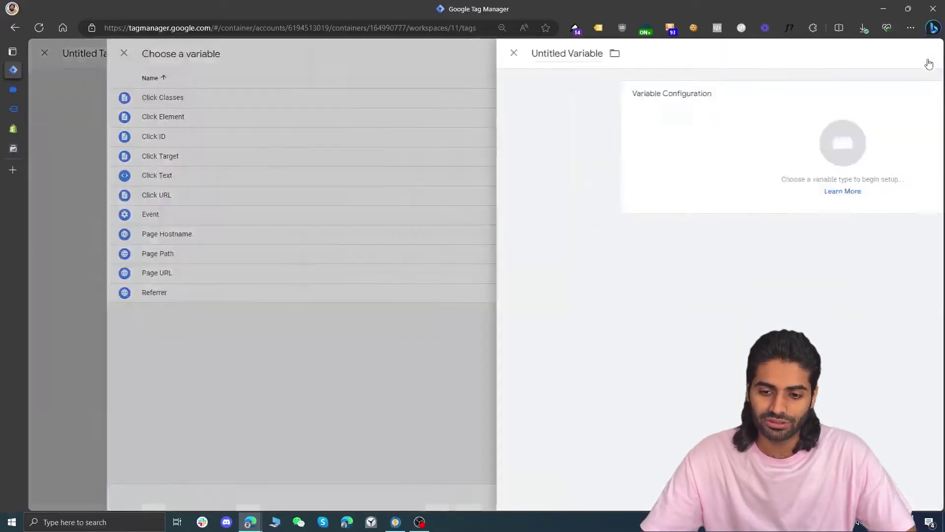
{"action": "left_click", "coordinate": [667, 126]}
{"action": "scroll", "coordinate": [672, 345], "scroll_direction": "down", "scroll_amount": 2}
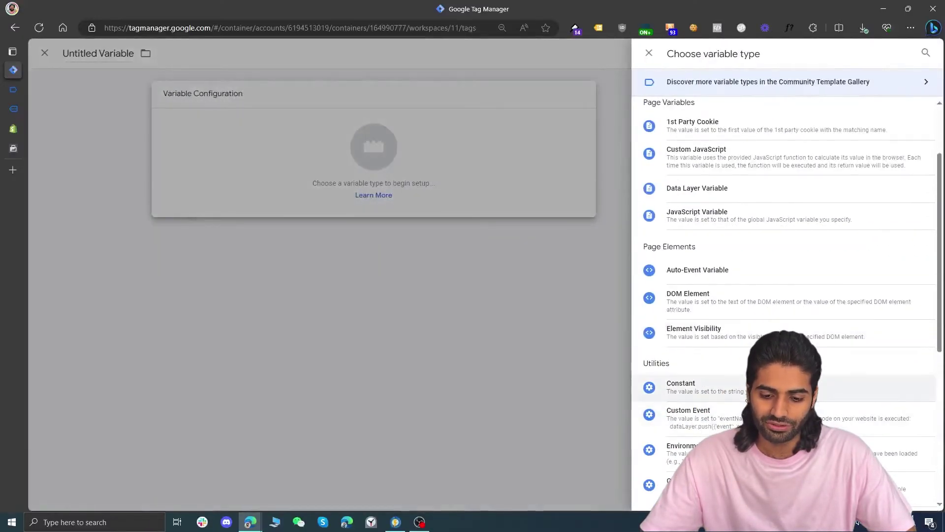
{"action": "left_click", "coordinate": [672, 382]}
{"action": "left_click", "coordinate": [481, 195]}
{"action": "key", "text": "ctrl+v"}
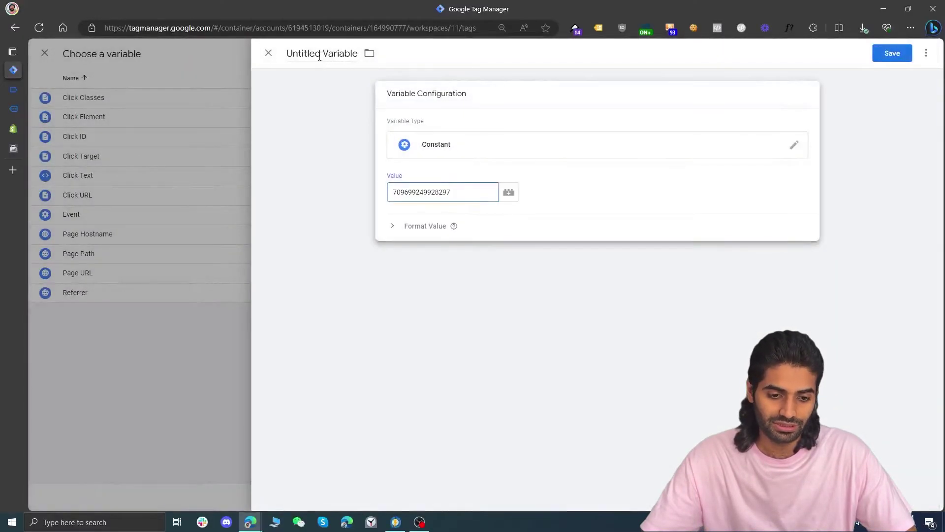
{"action": "left_click", "coordinate": [319, 55]}
{"action": "type", "text": "D"}
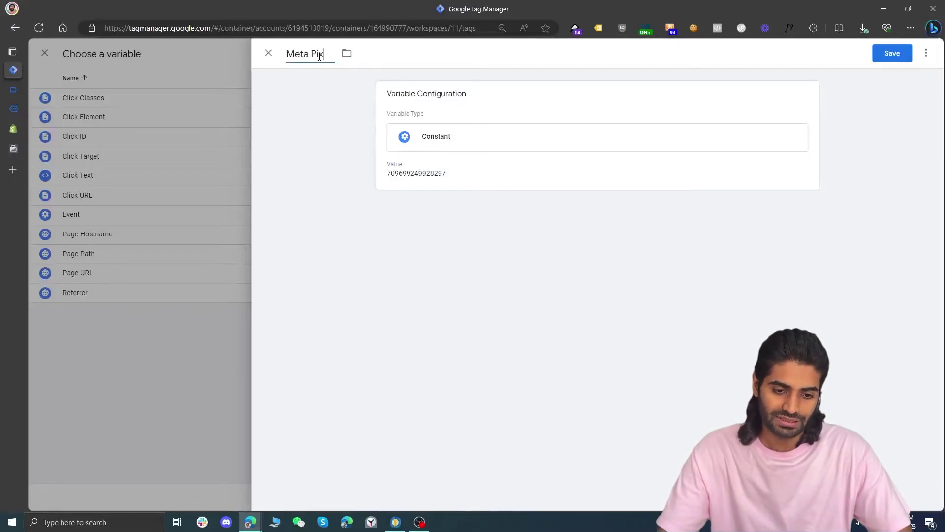
{"action": "double_click", "coordinate": [293, 54]}
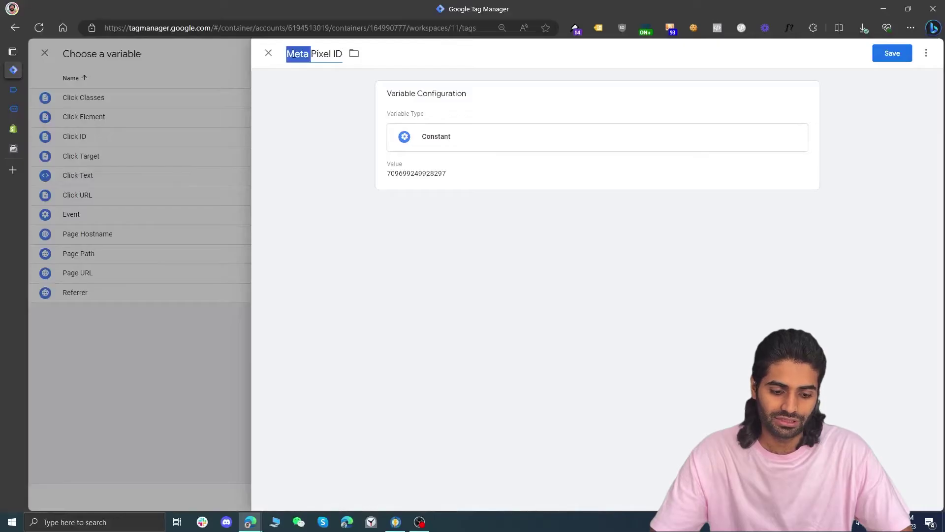
{"action": "type", "text": "FB"}
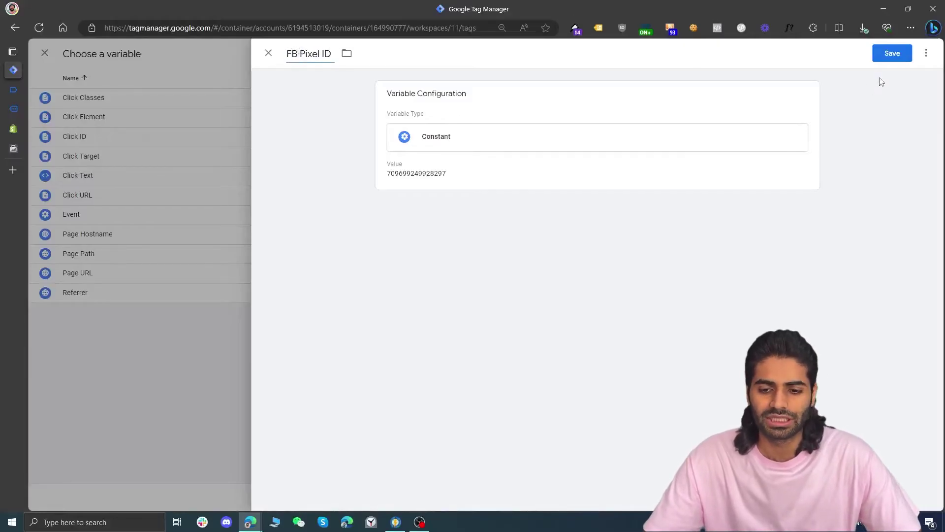
{"action": "left_click", "coordinate": [910, 60]}
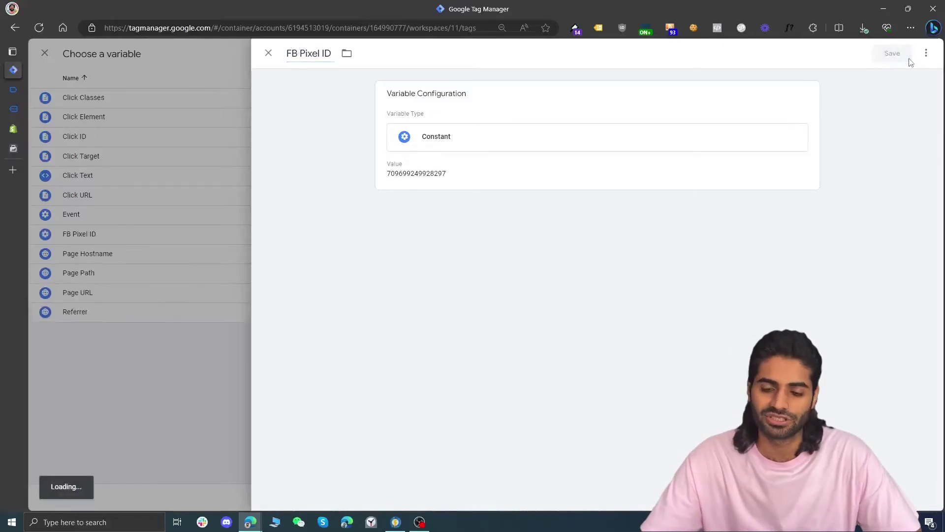
Name the tag 'FB Pixel Configuration Tag', save it, and start Preview mode
{"action": "scroll", "coordinate": [457, 269], "scroll_direction": "down", "scroll_amount": 2}
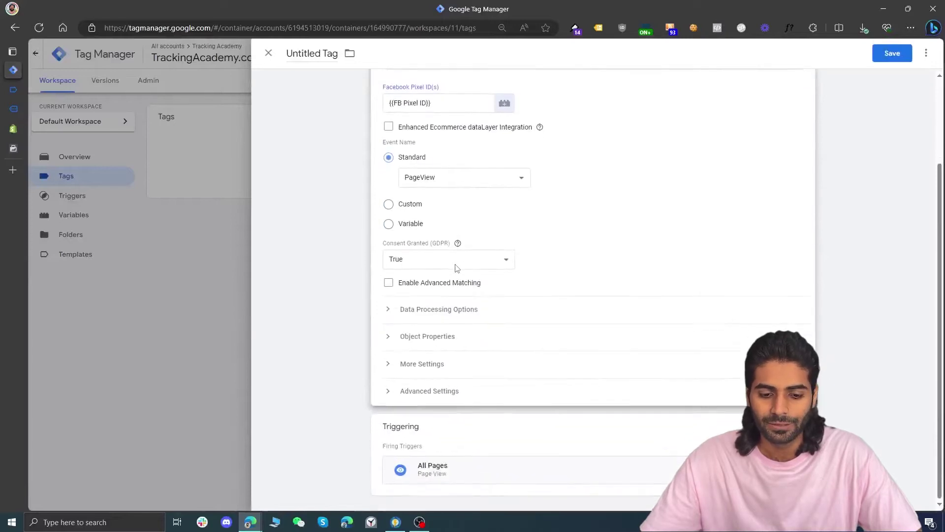
{"action": "left_click", "coordinate": [317, 59]}
{"action": "type", "text": "FB "}
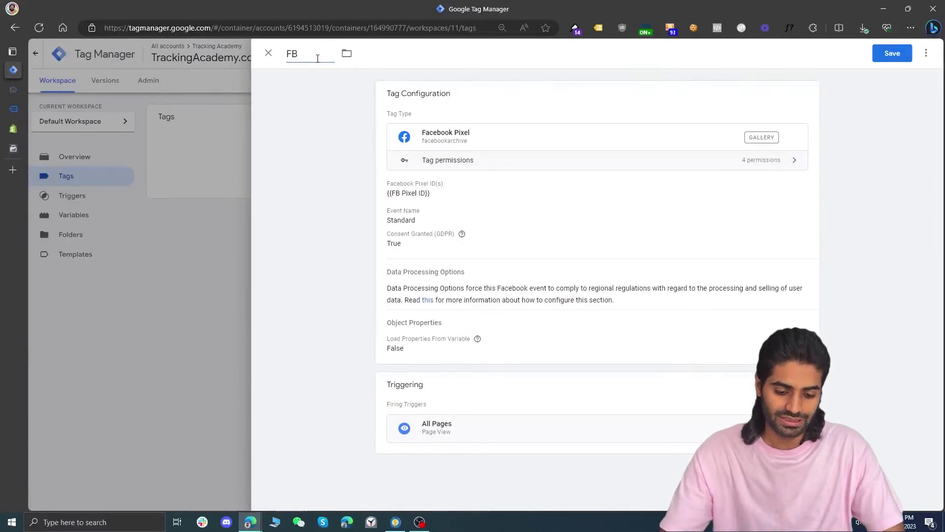
{"action": "type", "text": "Pixel"}
{"action": "key", "text": "End"}
{"action": "type", "text": "ig"}
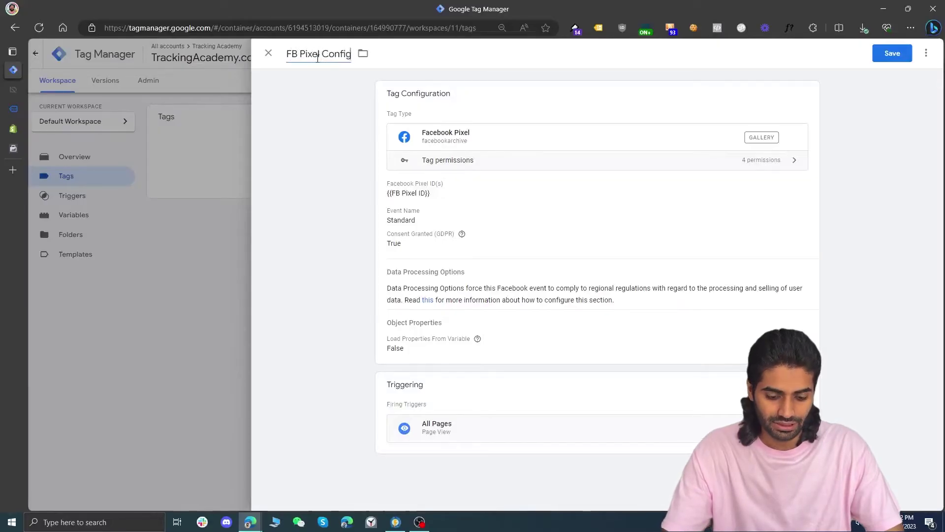
{"action": "type", "text": "uration Tag"}
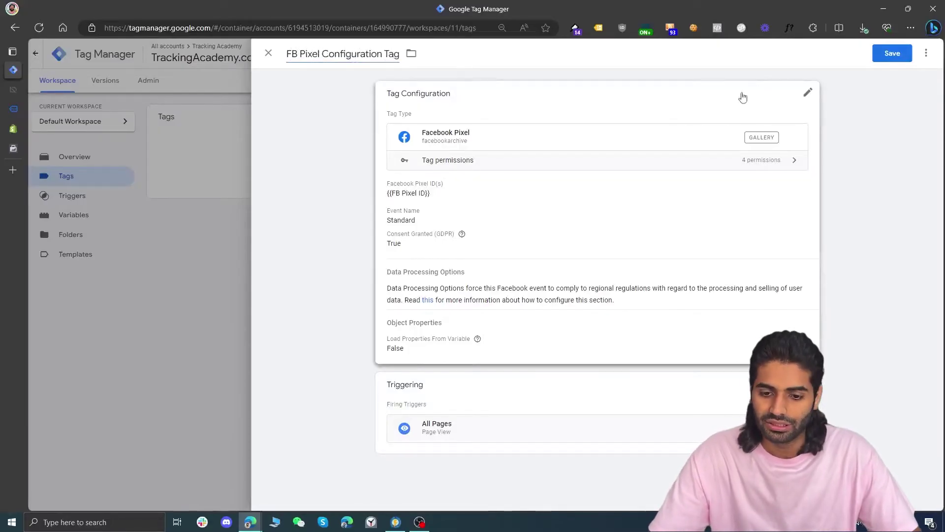
{"action": "left_click", "coordinate": [890, 61]}
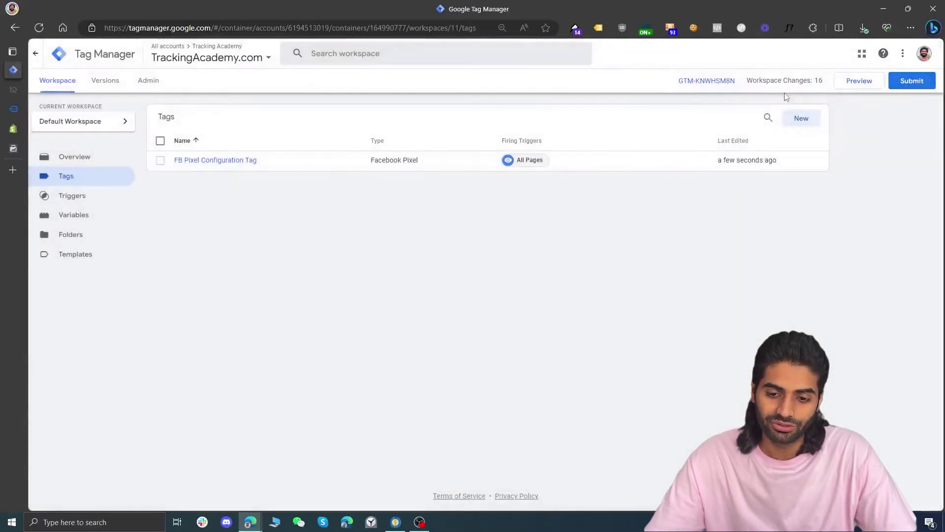
{"action": "left_click", "coordinate": [881, 85]}
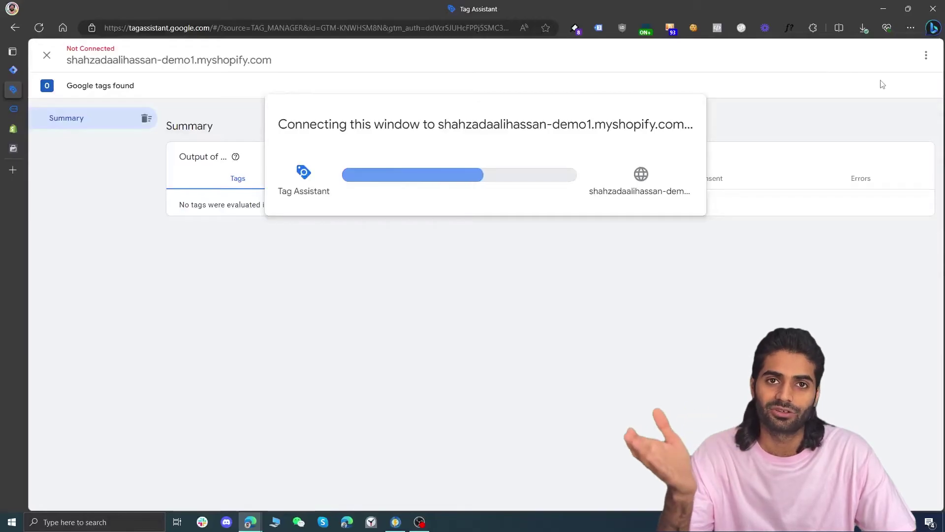
On the debug store's home page, confirm Meta Pixel Helper shows a PageView event
{"action": "left_click", "coordinate": [13, 109]}
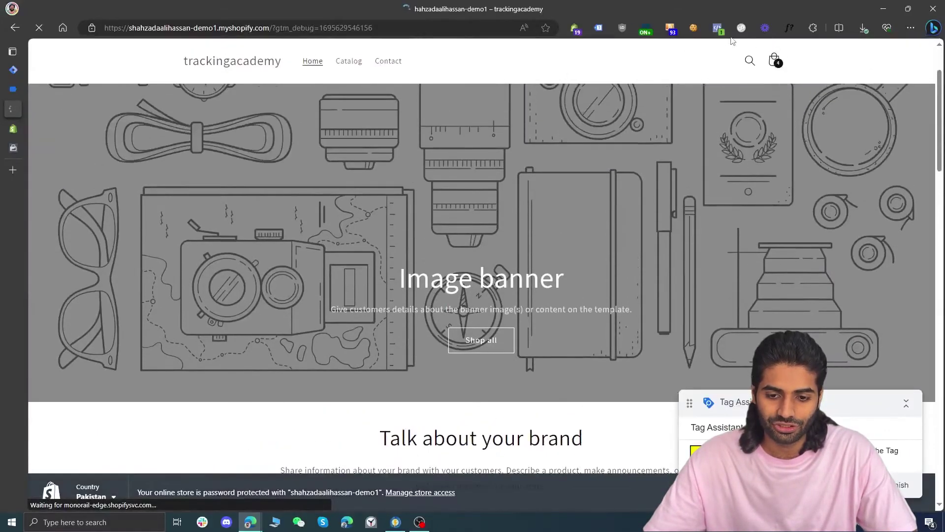
{"action": "left_click", "coordinate": [715, 29]}
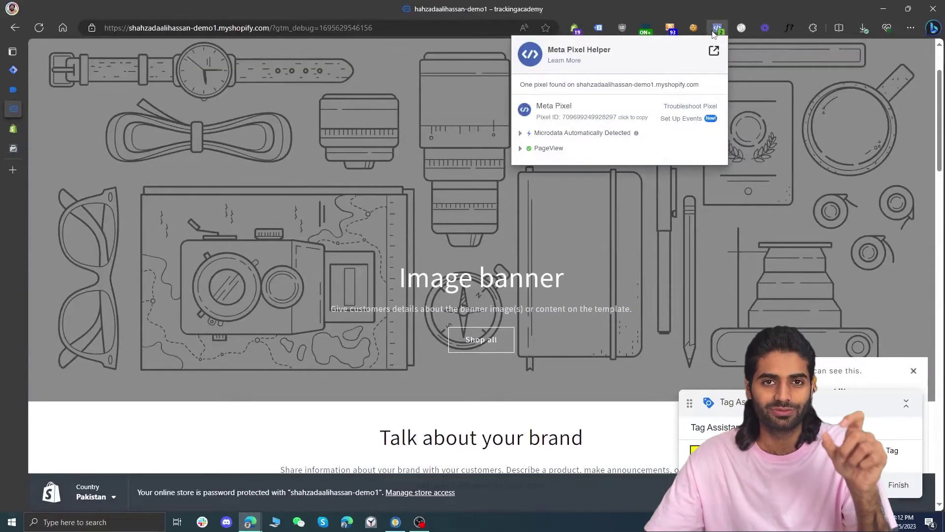
{"action": "left_click", "coordinate": [557, 149]}
Go to the Shop all products page and confirm PageView fires there too
{"action": "left_click", "coordinate": [483, 345]}
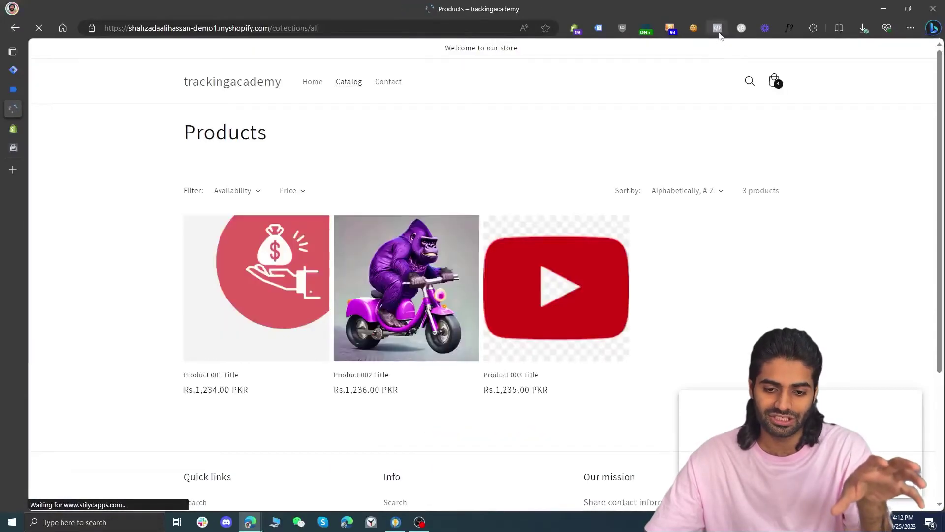
{"action": "left_click", "coordinate": [718, 29]}
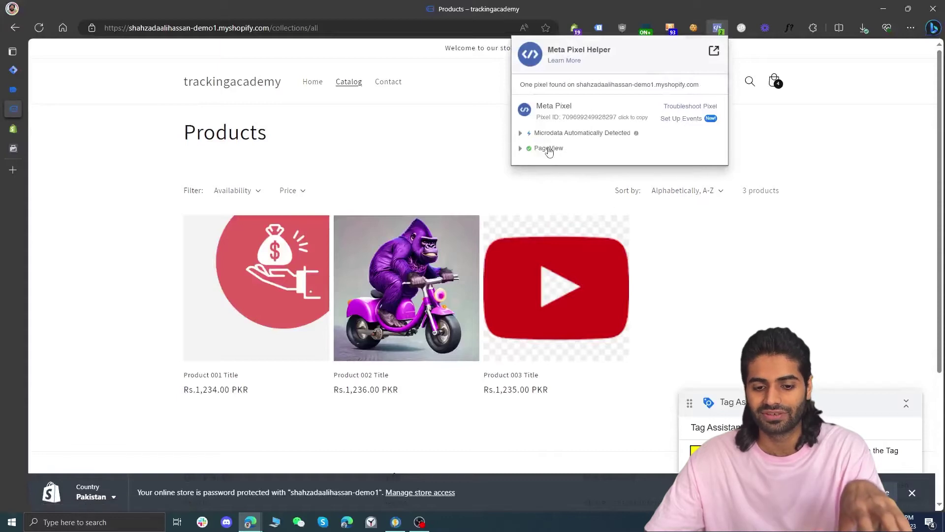
{"action": "left_click", "coordinate": [549, 150]}
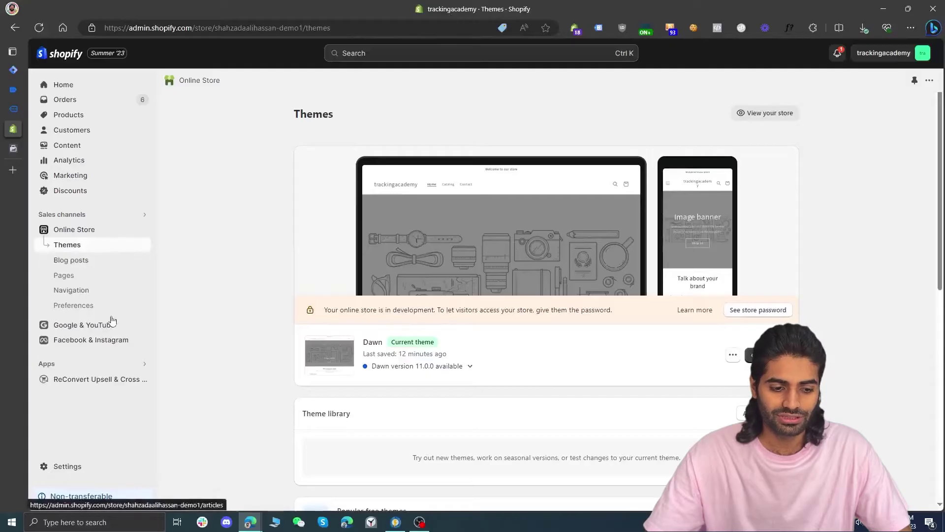
Paste the Liquid tracking script after the GTM code in Checkout additional scripts and save
{"action": "left_click", "coordinate": [85, 467]}
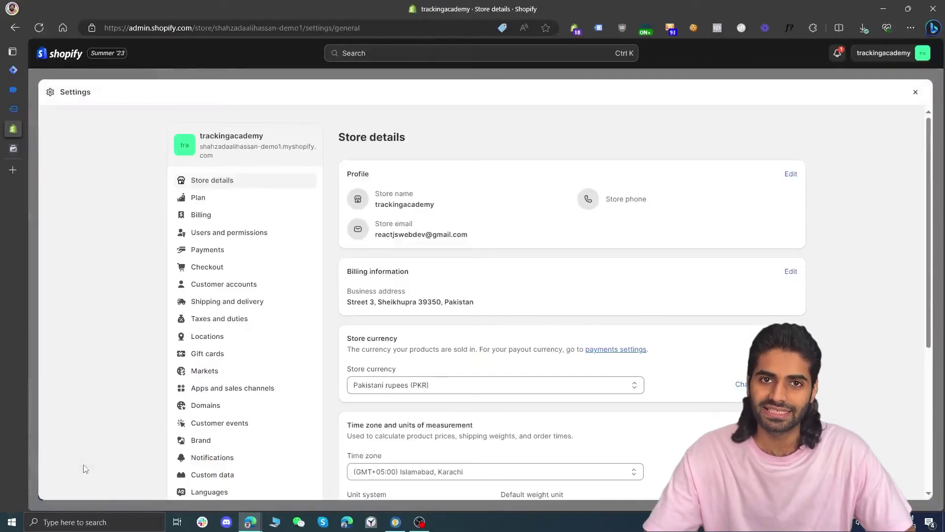
{"action": "left_click", "coordinate": [223, 267]}
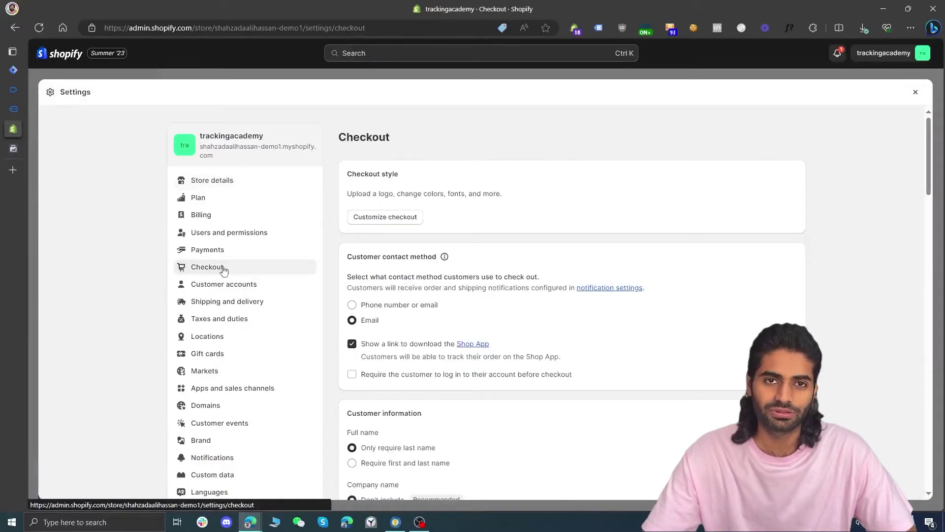
{"action": "scroll", "coordinate": [515, 266], "scroll_direction": "down", "scroll_amount": 20}
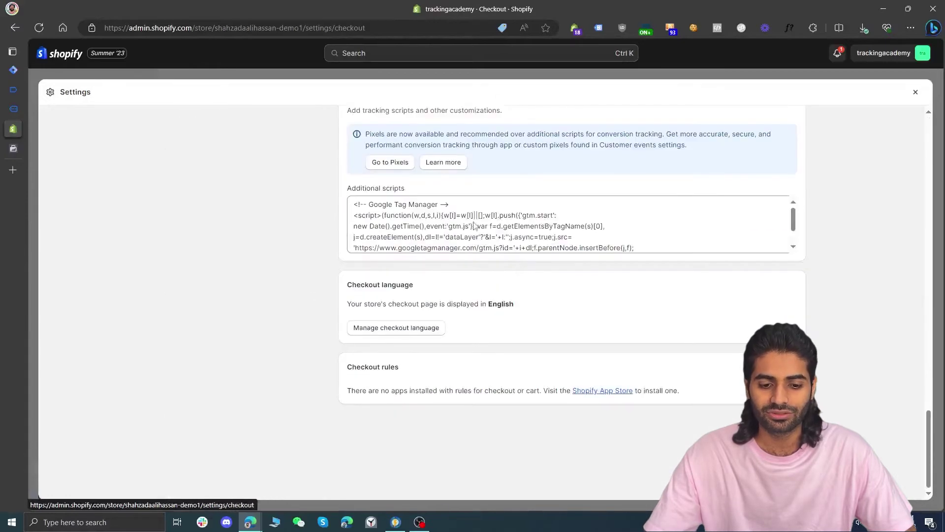
{"action": "scroll", "coordinate": [626, 238], "scroll_direction": "down", "scroll_amount": 1}
{"action": "left_click", "coordinate": [534, 251]}
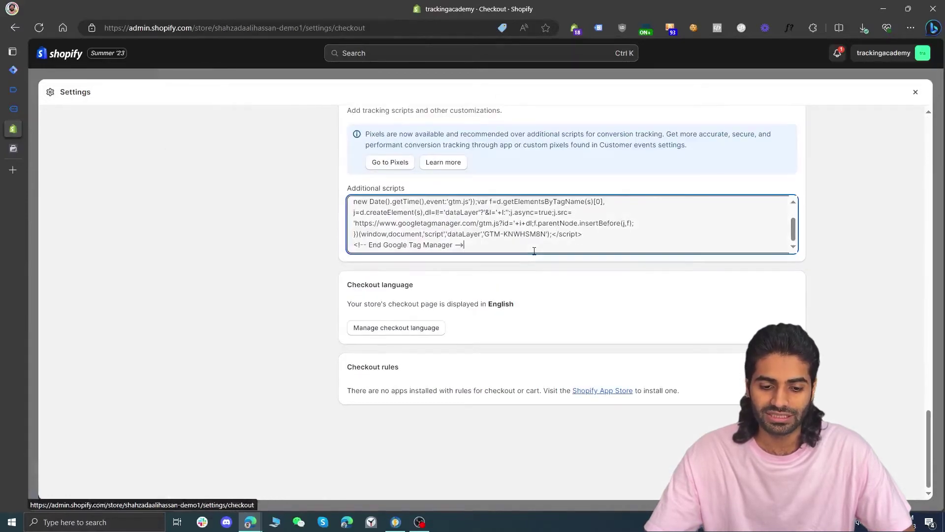
{"action": "key", "text": "Return"}
{"action": "key", "text": "Return"}
{"action": "key", "text": "Return"}
{"action": "key", "text": "Return"}
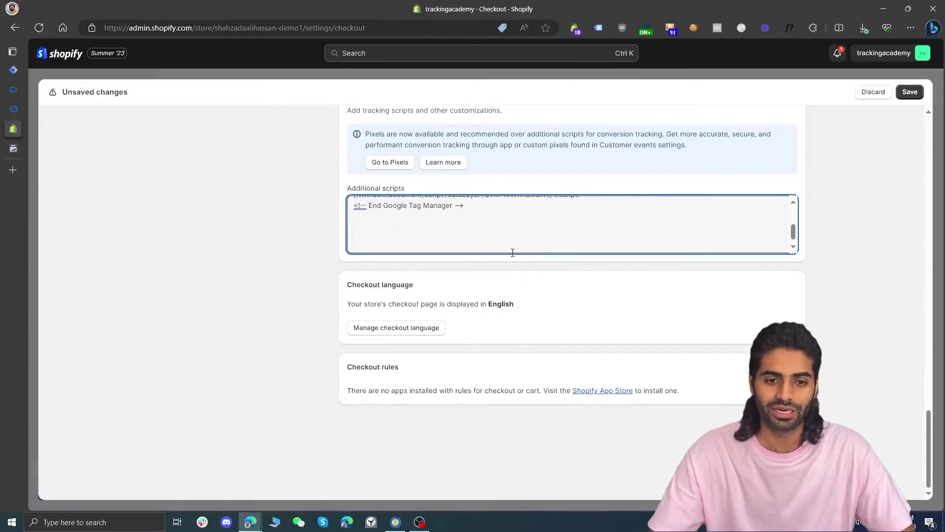
{"action": "key", "text": "ctrl+v"}
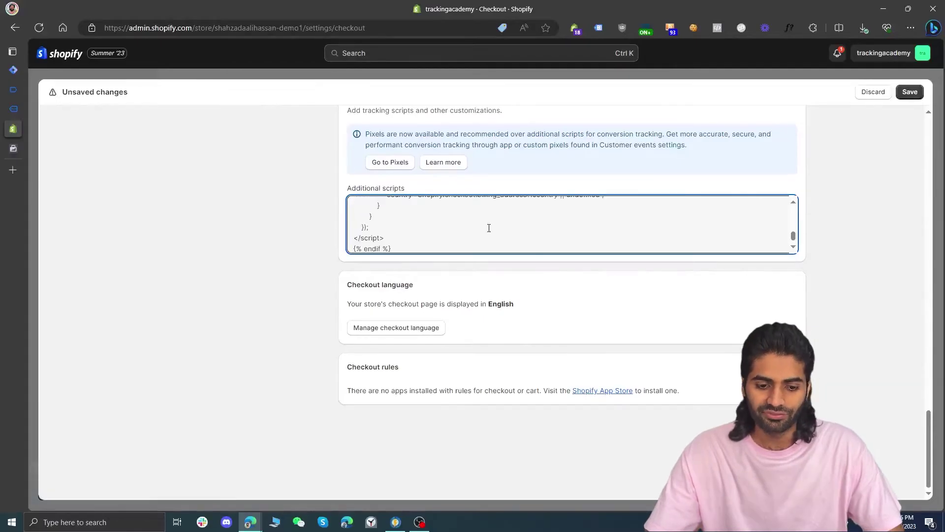
{"action": "left_click", "coordinate": [911, 91]}
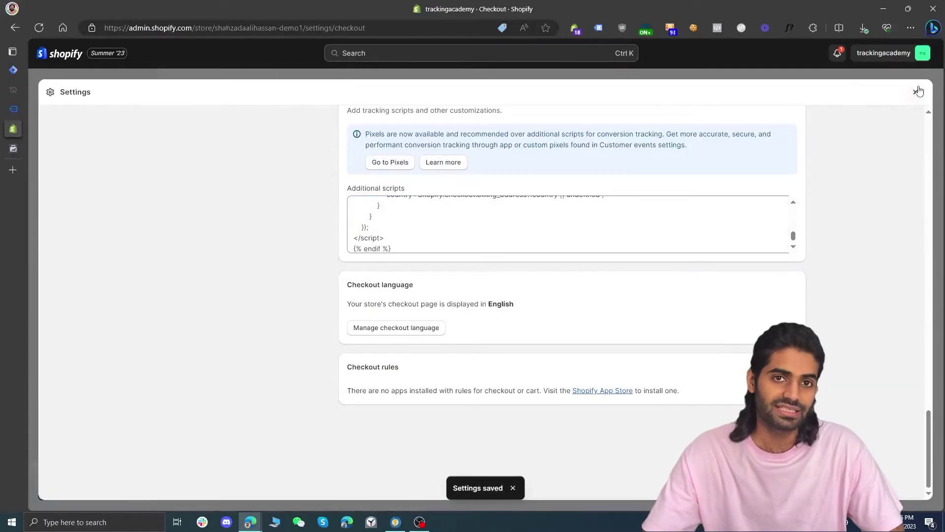
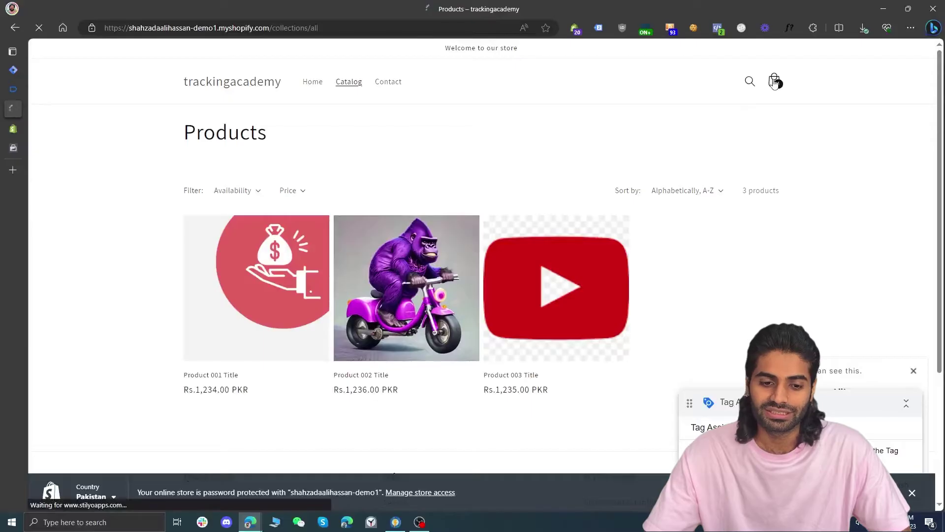
Open the two-product cart and proceed to checkout
{"action": "left_click", "coordinate": [775, 82]}
{"action": "scroll", "coordinate": [487, 271], "scroll_direction": "down", "scroll_amount": 2}
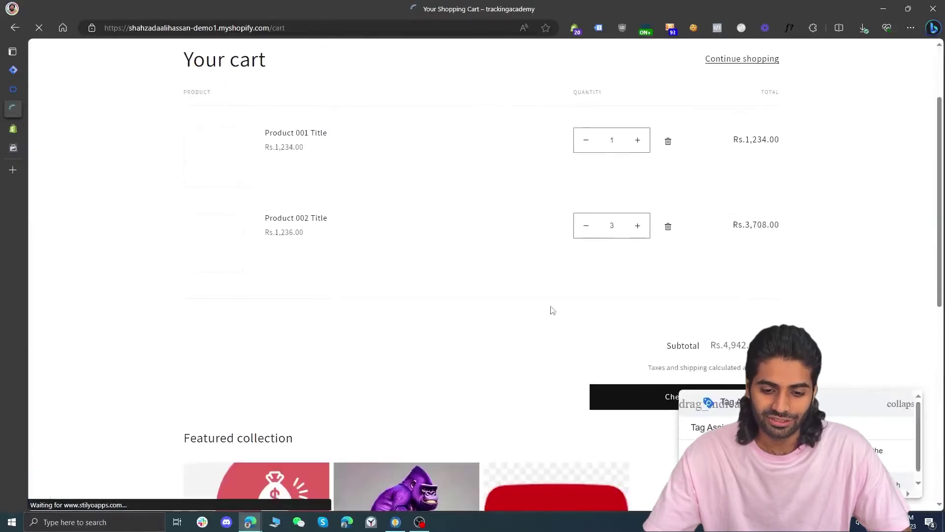
{"action": "left_click", "coordinate": [637, 408]}
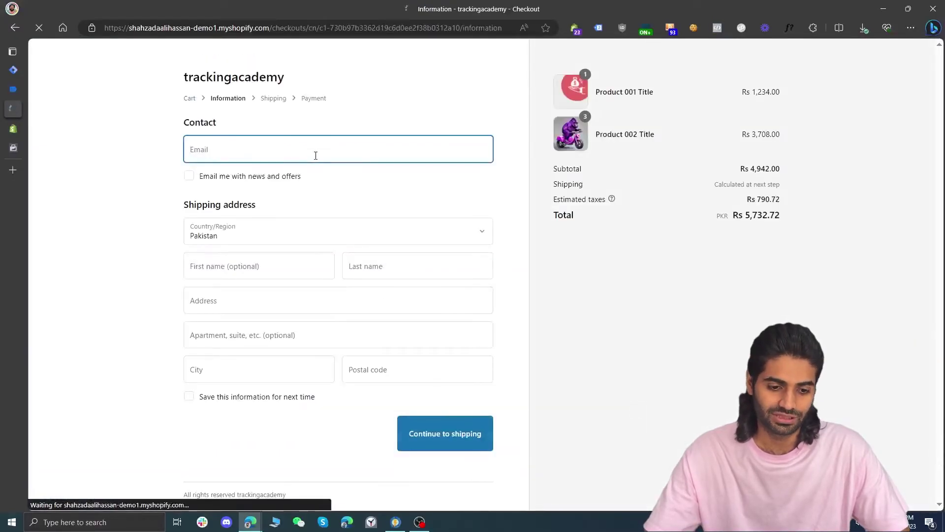
Enter a test e-mail address and 'test' as first and last name
{"action": "type", "text": "test"}
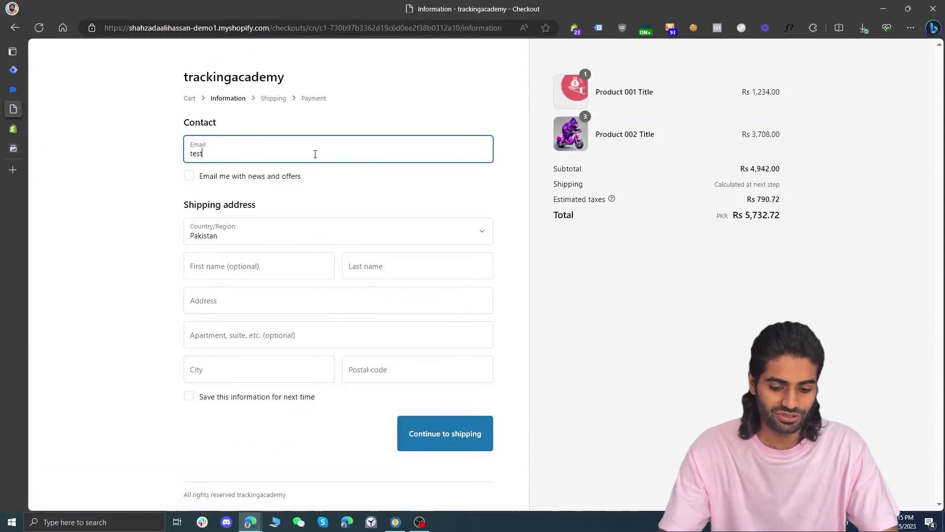
{"action": "type", "text": "007@tester.com"}
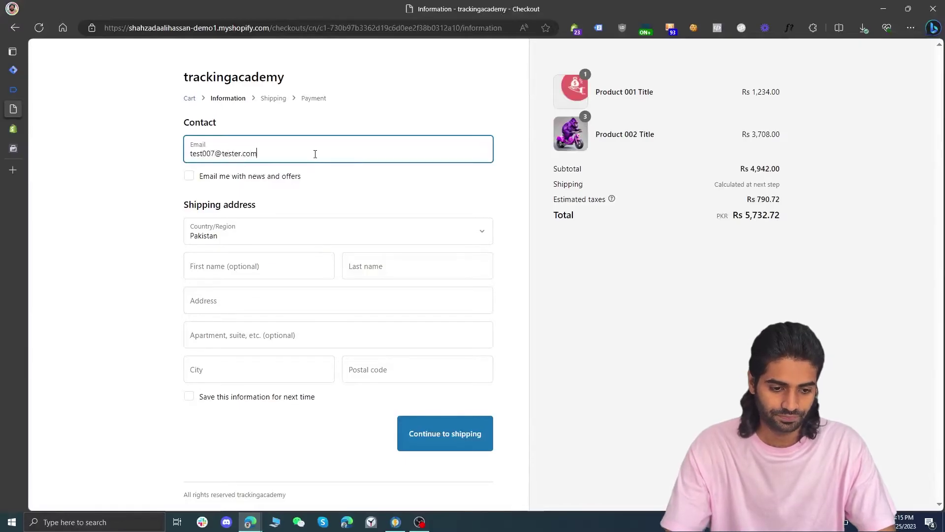
{"action": "key", "text": "Tab"}
{"action": "key", "text": "Tab"}
{"action": "type", "text": "test"}
{"action": "key", "text": "Tab"}
{"action": "type", "text": "t"}
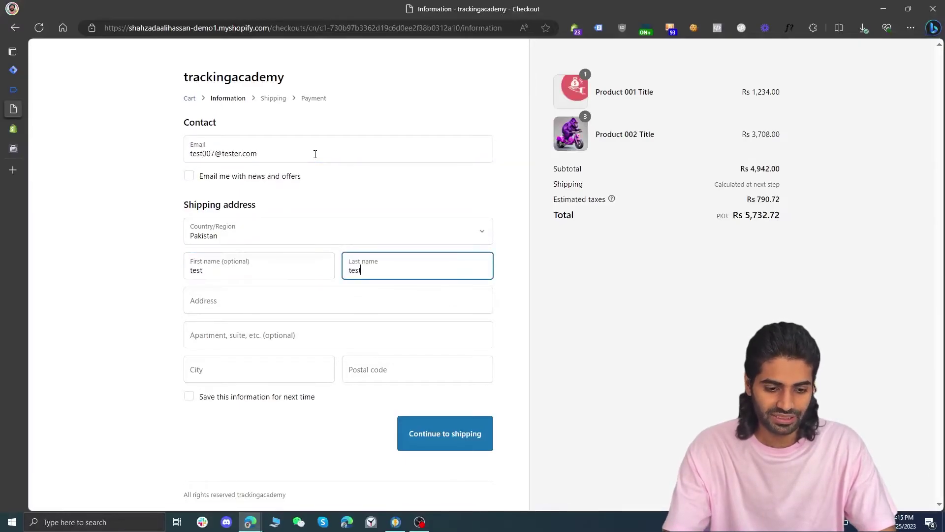
{"action": "key", "text": "ctrl+a"}
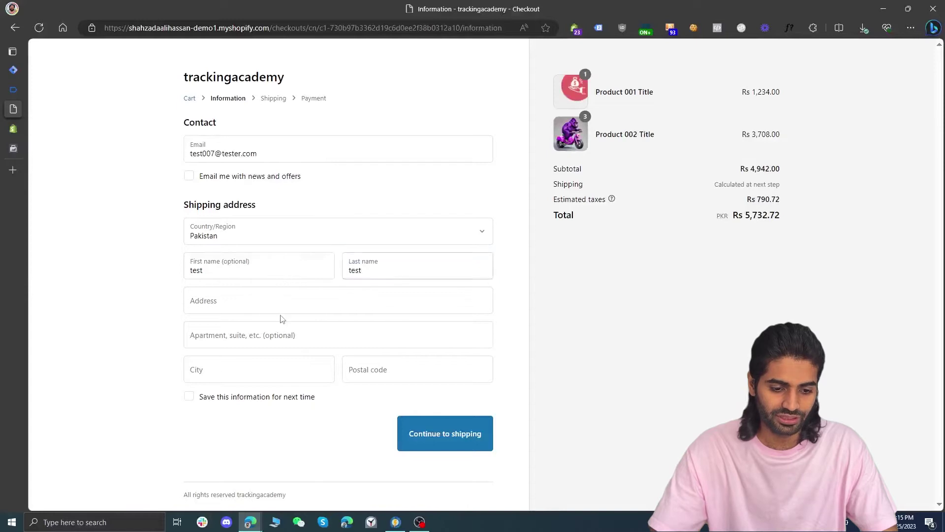
{"action": "type", "text": "test"}
{"action": "key", "text": "Tab"}
Fill the address fields with test values and continue through shipping to payment
{"action": "type", "text": "test"}
{"action": "left_click", "coordinate": [247, 385]}
{"action": "type", "text": "test"}
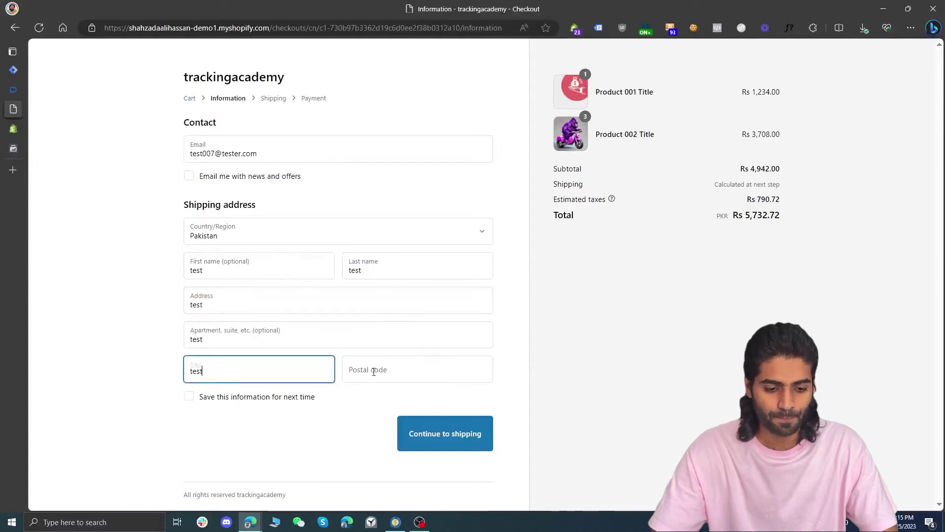
{"action": "left_click", "coordinate": [376, 387]}
{"action": "type", "text": "TEST"}
{"action": "left_click", "coordinate": [413, 425]}
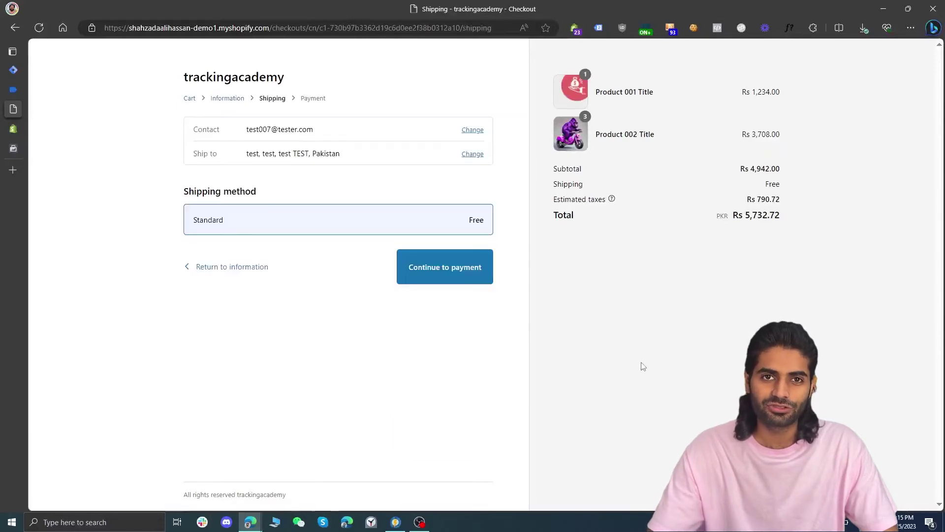
{"action": "left_click", "coordinate": [456, 273]}
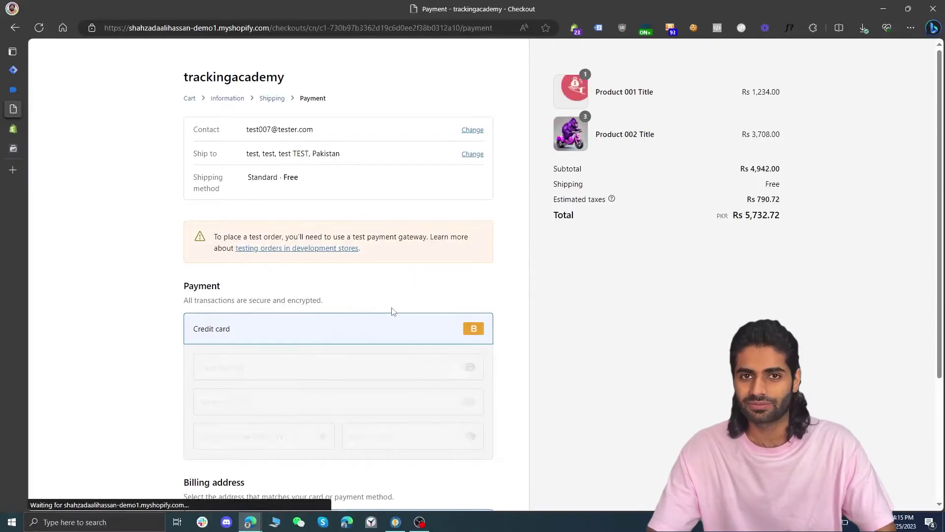
Fill in the test-gateway name on card and expiration date 123123
{"action": "key", "text": "Tab"}
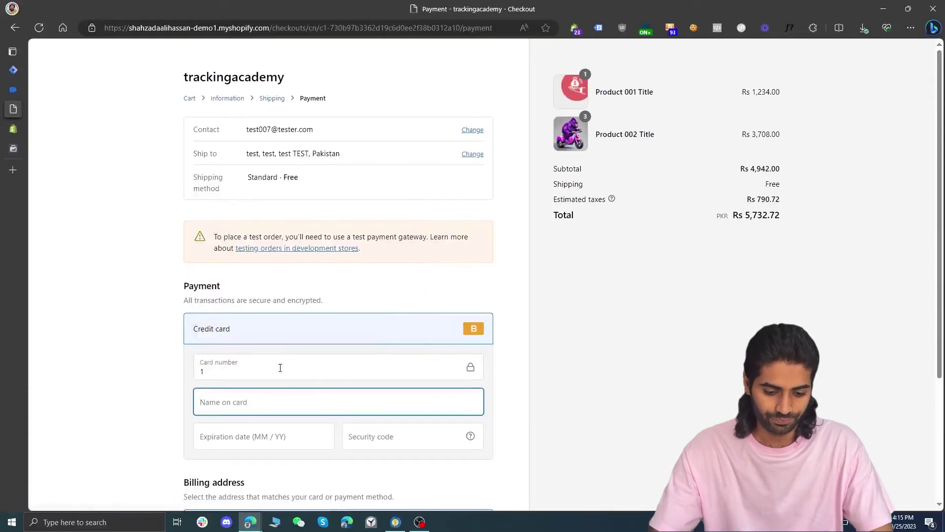
{"action": "type", "text": "Bogus Card"}
{"action": "key", "text": "Tab"}
{"action": "type", "text": "123"}
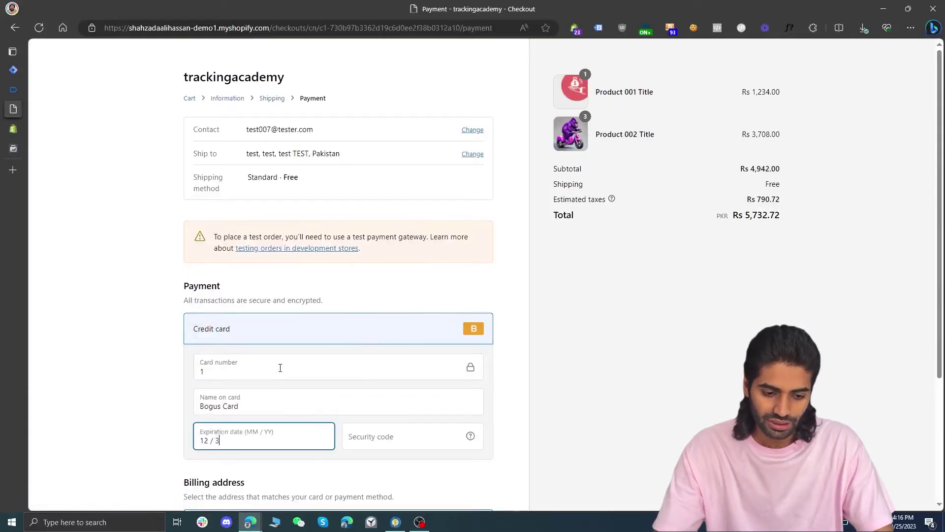
{"action": "type", "text": "123"}
Place the test order, then switch to the Tag Assistant debug session
{"action": "scroll", "coordinate": [280, 367], "scroll_direction": "down", "scroll_amount": 4}
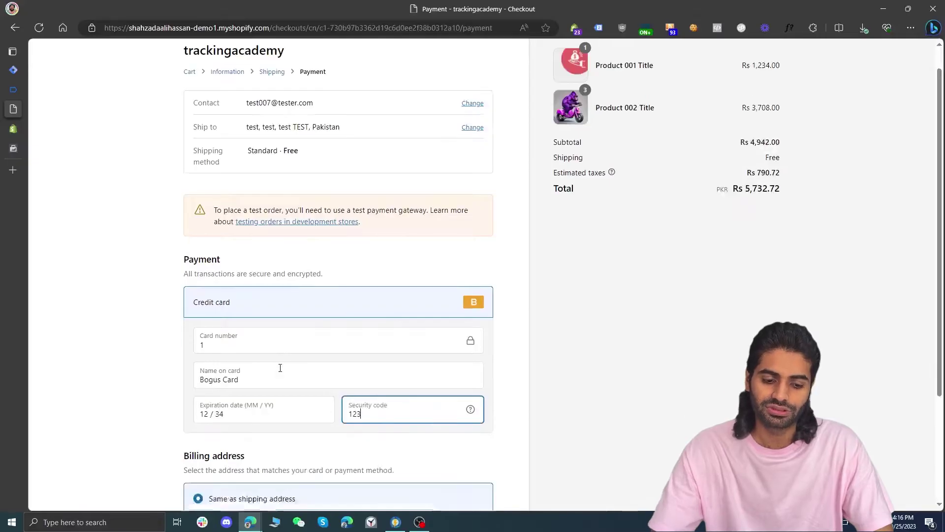
{"action": "left_click", "coordinate": [478, 423]}
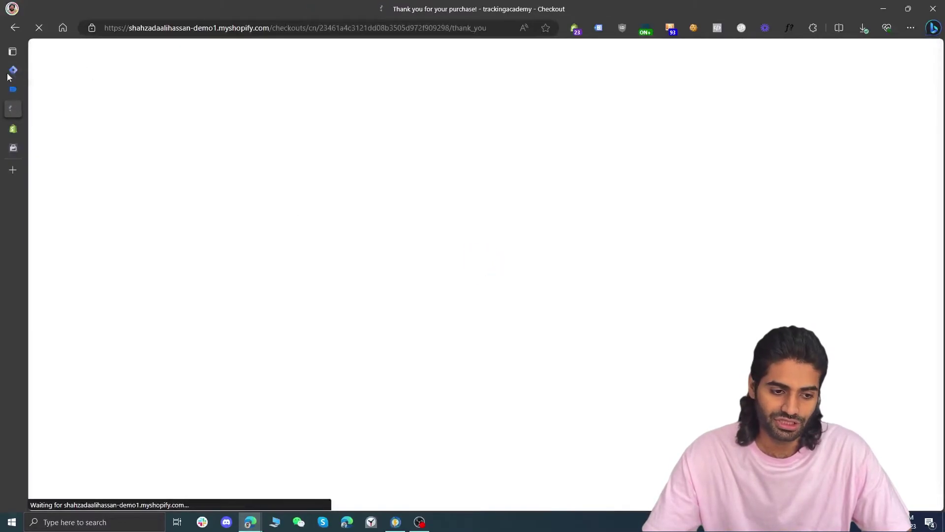
{"action": "left_click_drag", "start_coordinate": [487, 27], "coordinate": [148, 45]}
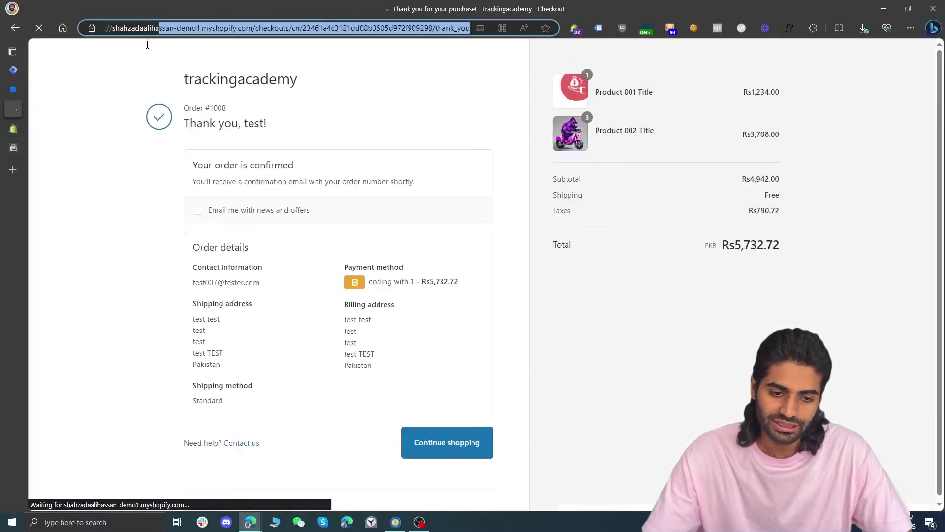
{"action": "left_click", "coordinate": [12, 89]}
Open the custom_purchase event and scroll through its expanded API Call dataLayer push
{"action": "left_click", "coordinate": [121, 195]}
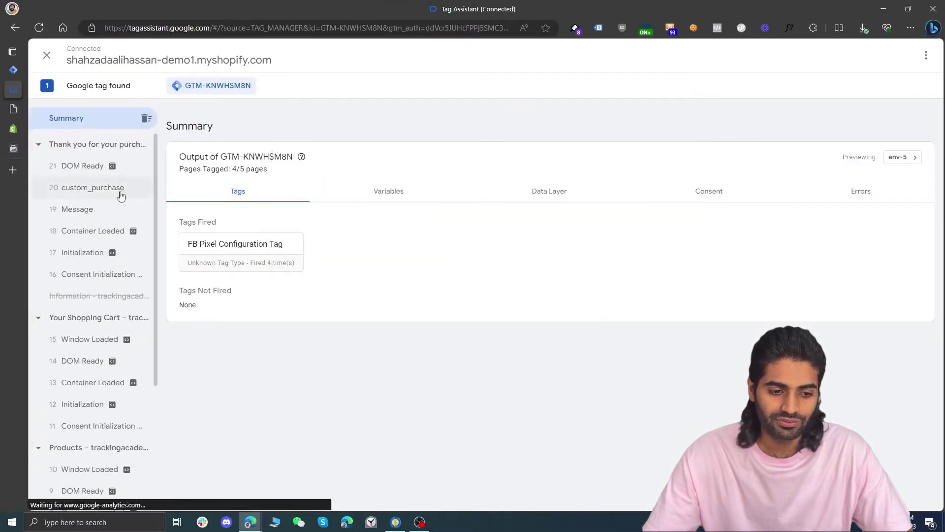
{"action": "left_click", "coordinate": [121, 195]}
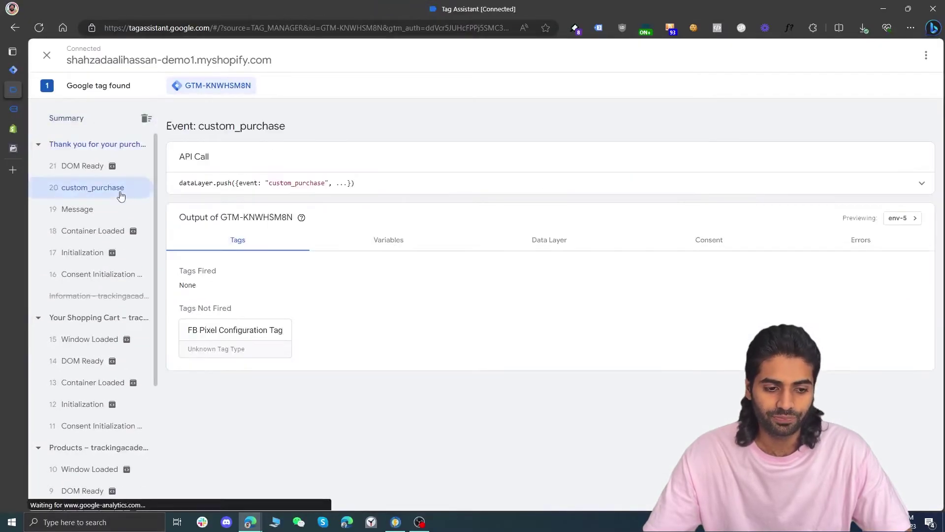
{"action": "left_click", "coordinate": [559, 183]}
{"action": "scroll", "coordinate": [388, 280], "scroll_direction": "down", "scroll_amount": 2}
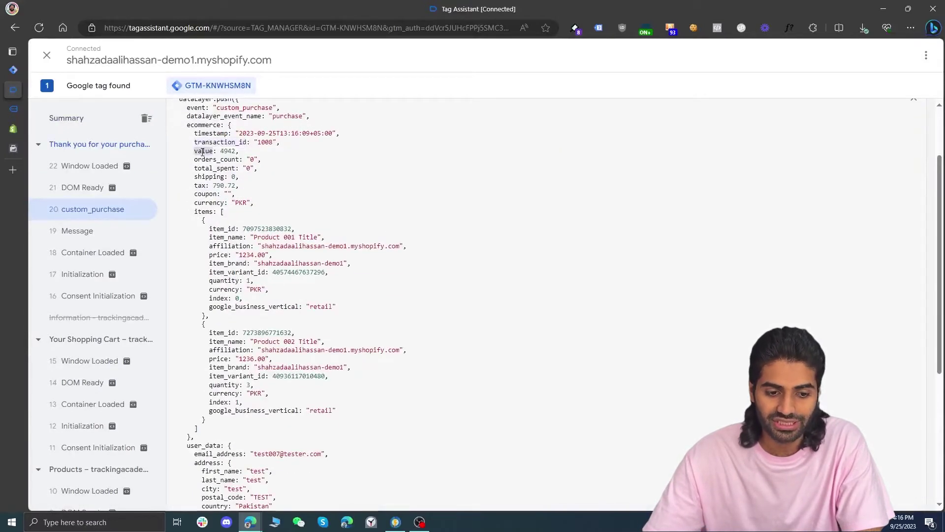
{"action": "scroll", "coordinate": [203, 213], "scroll_direction": "down", "scroll_amount": 3}
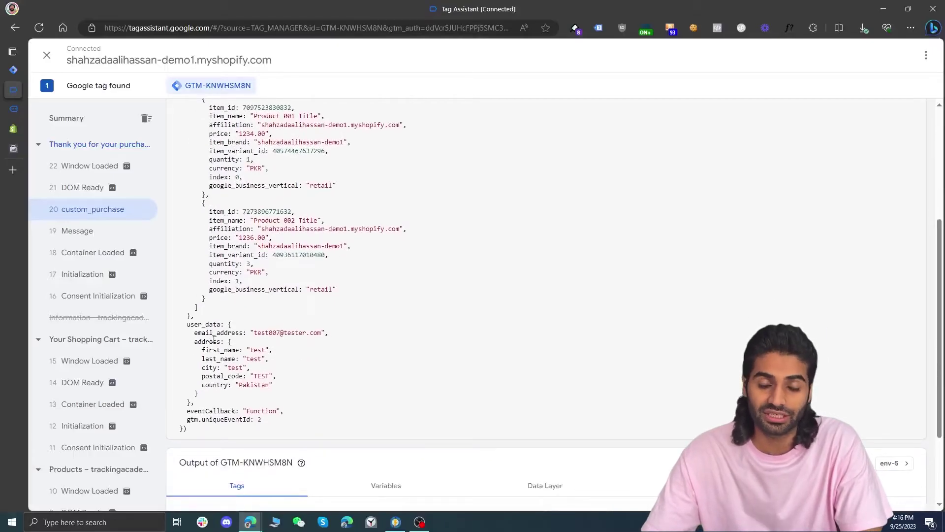
{"action": "scroll", "coordinate": [213, 339], "scroll_direction": "up", "scroll_amount": 3}
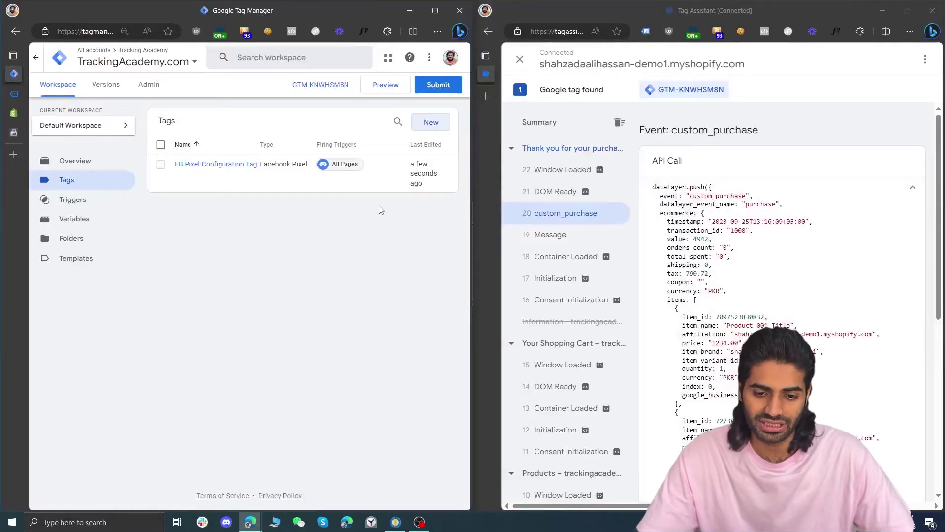
Copy the event name custom_purchase from Tag Assistant
{"action": "left_click", "coordinate": [44, 200]}
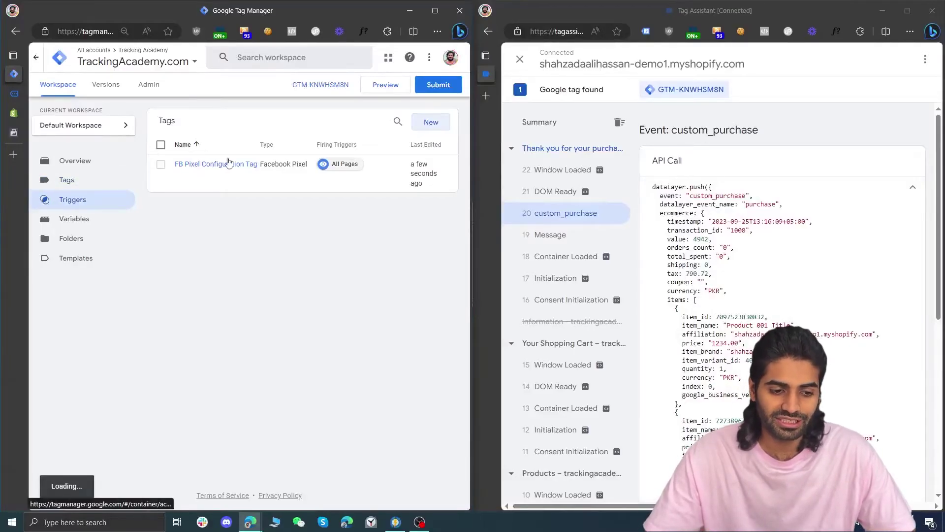
{"action": "double_click", "coordinate": [714, 130]}
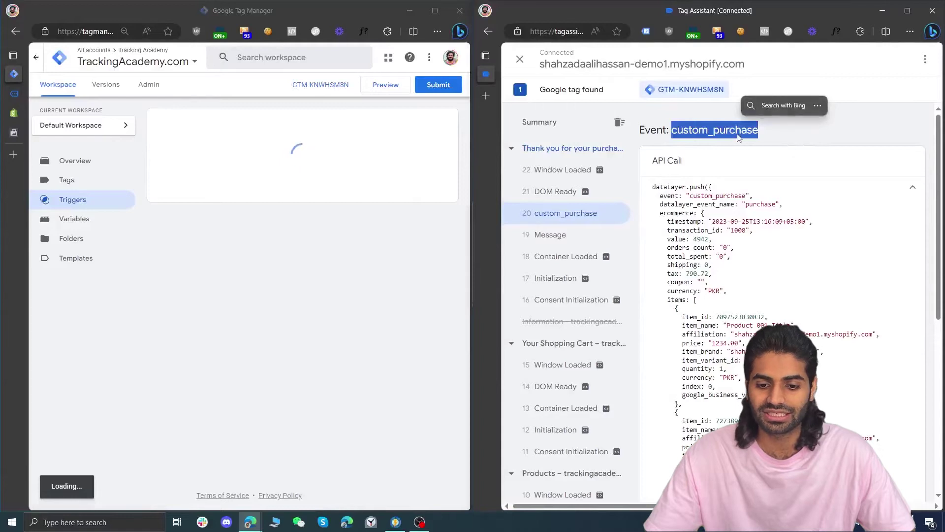
{"action": "right_click", "coordinate": [733, 130]}
{"action": "left_click", "coordinate": [753, 142]}
Save a Custom Event trigger 'CE custom_purchase' with event name custom_purchase
{"action": "left_click", "coordinate": [432, 122]}
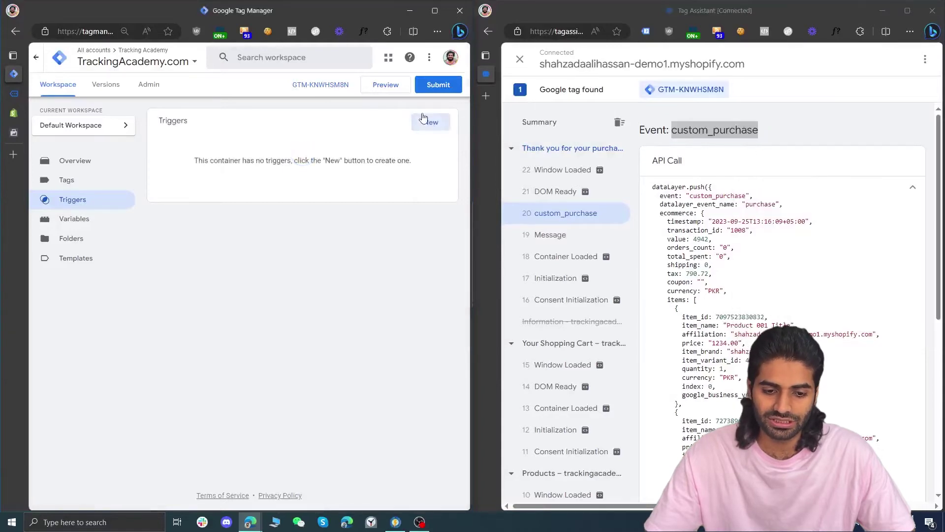
{"action": "left_click", "coordinate": [344, 134]}
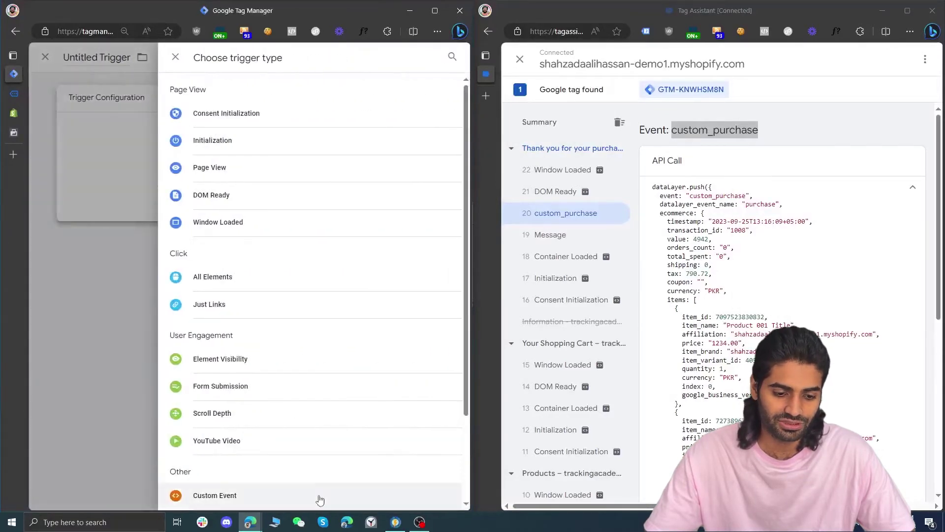
{"action": "left_click", "coordinate": [306, 495]}
{"action": "left_click", "coordinate": [172, 198]}
{"action": "key", "text": "ctrl+v"}
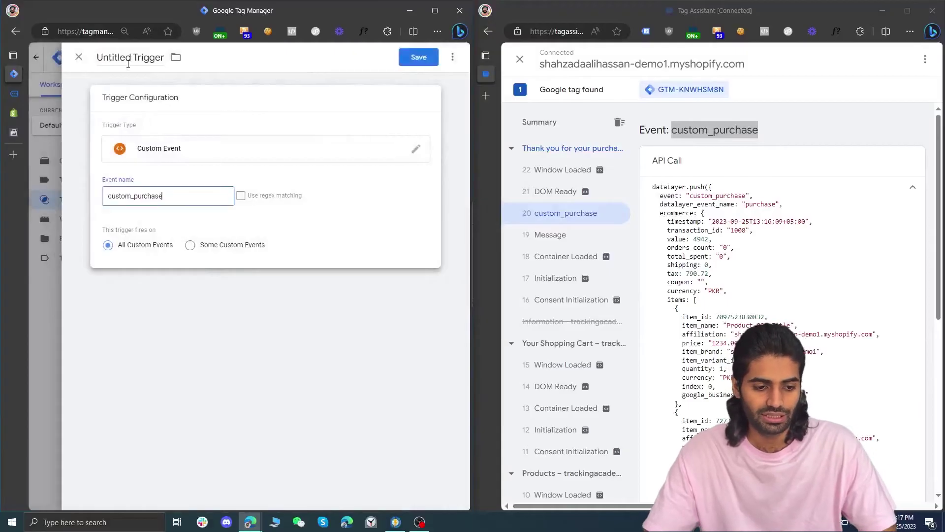
{"action": "left_click", "coordinate": [128, 63]}
{"action": "type", "text": "CE custom_purchase"}
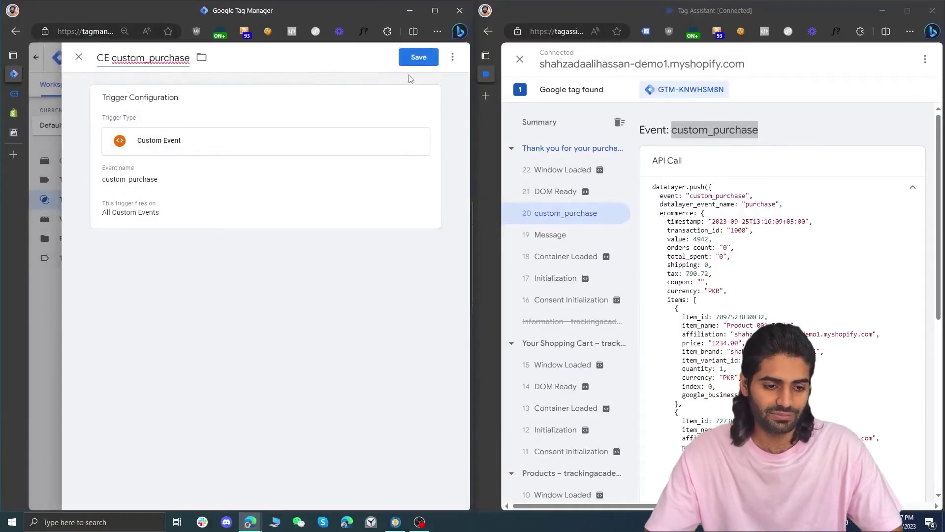
{"action": "left_click", "coordinate": [428, 59]}
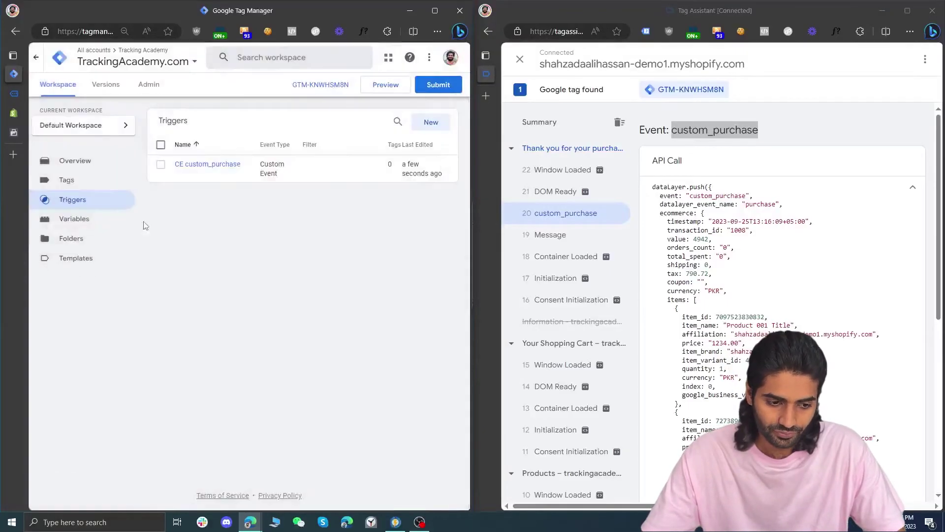
{"action": "left_click", "coordinate": [120, 221]}
Save a Data Layer Variable with key ecommerce.transaction_id
{"action": "scroll", "coordinate": [712, 239], "scroll_direction": "down", "scroll_amount": 1}
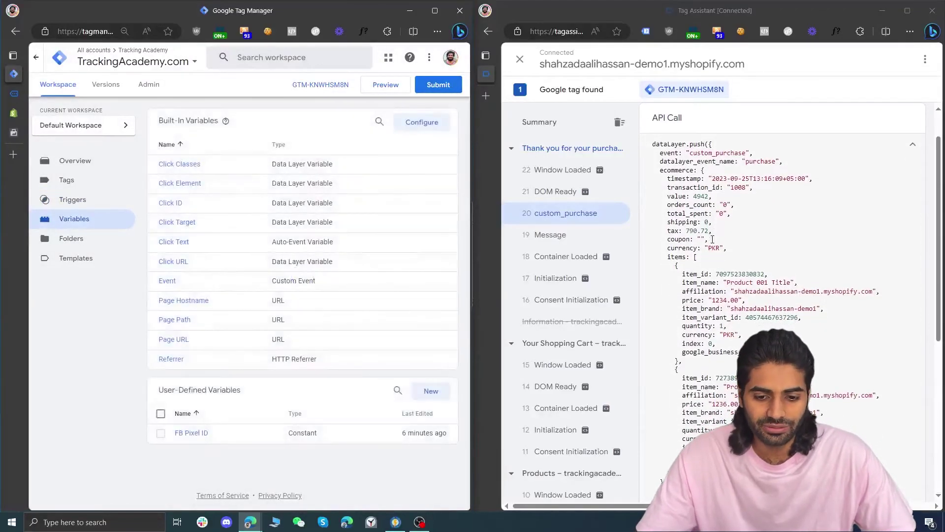
{"action": "double_click", "coordinate": [680, 171]}
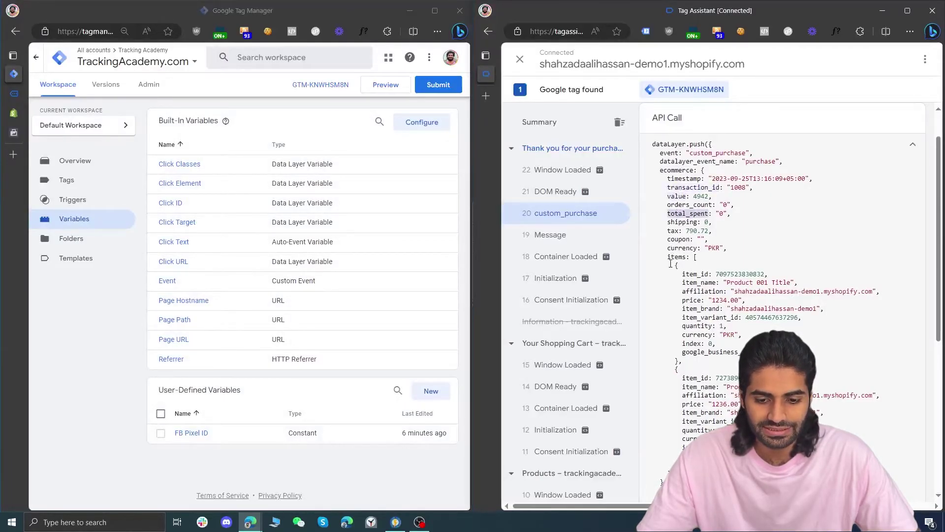
{"action": "left_click", "coordinate": [431, 391]}
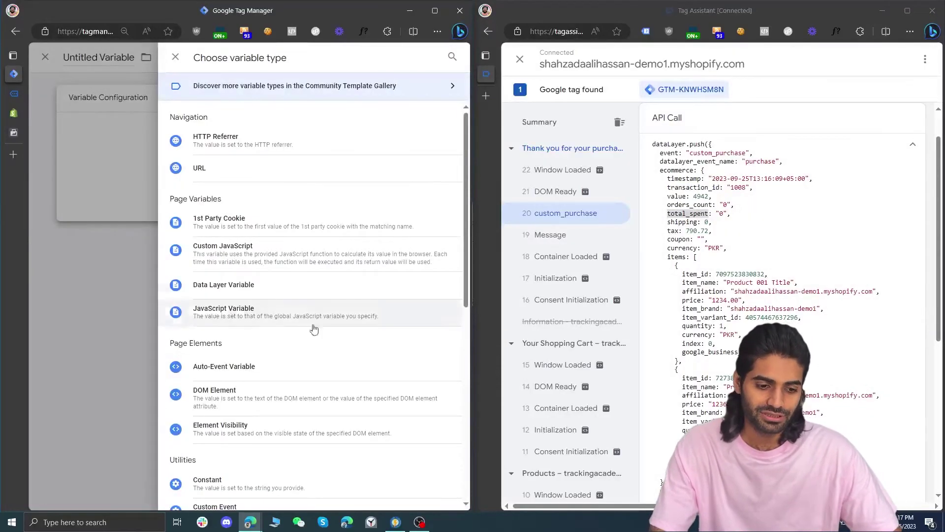
{"action": "left_click", "coordinate": [284, 292]}
{"action": "left_click", "coordinate": [183, 196]}
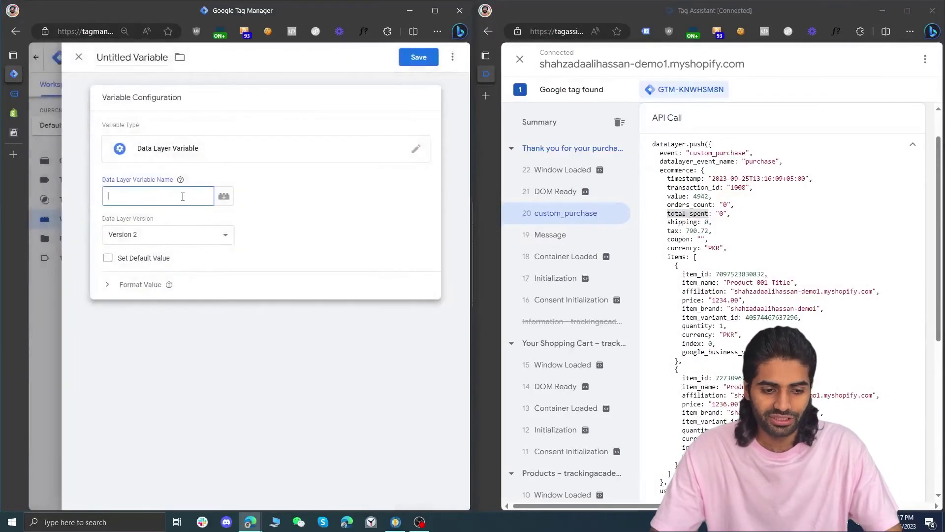
{"action": "type", "text": "ed"}
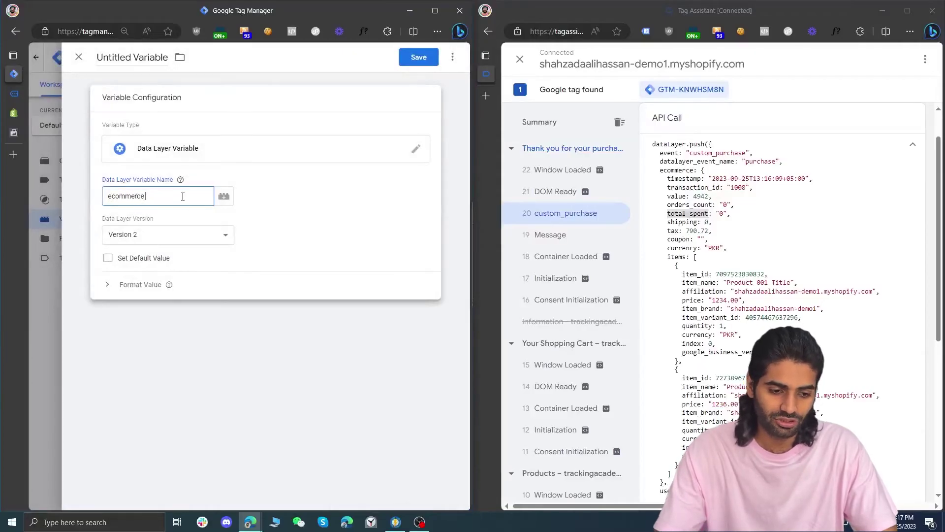
{"action": "key", "text": "BackSpace"}
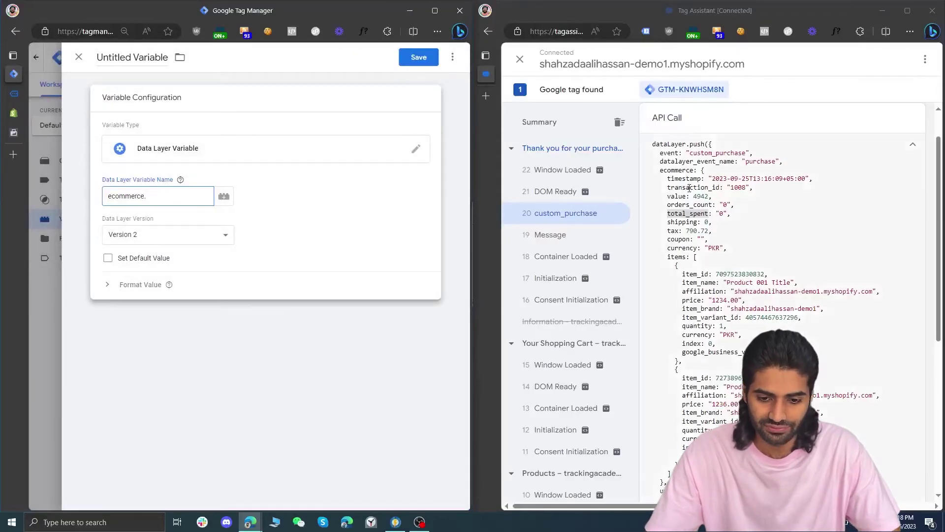
{"action": "double_click", "coordinate": [689, 188]}
{"action": "left_click", "coordinate": [167, 196]}
{"action": "key", "text": "ctrl+v"}
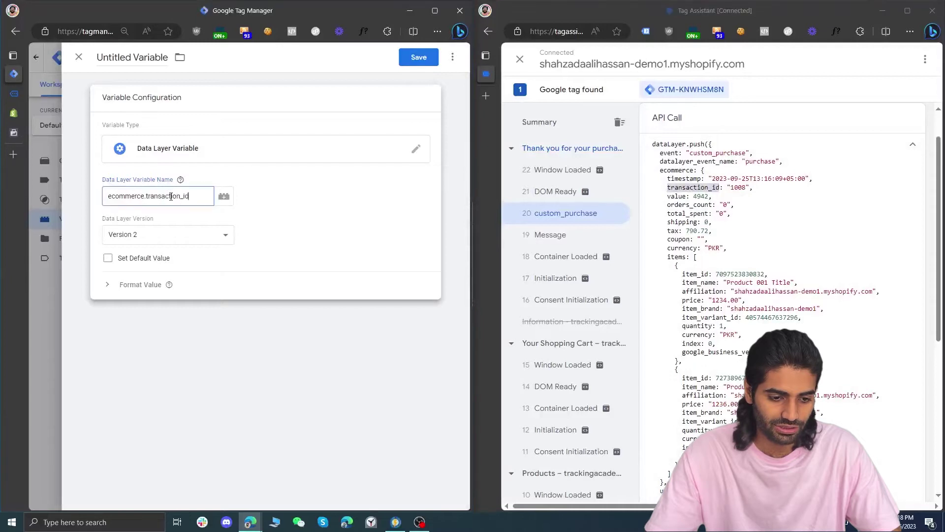
{"action": "left_click", "coordinate": [123, 59]}
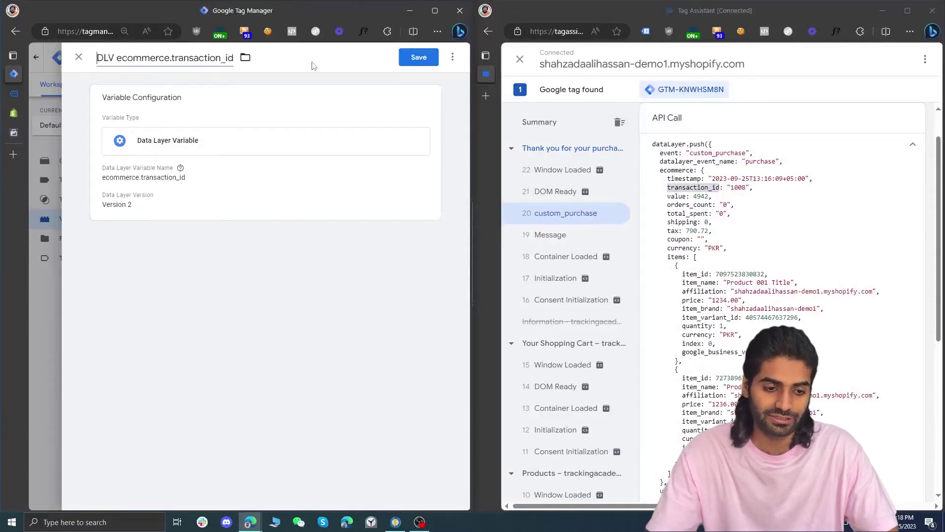
{"action": "left_click", "coordinate": [421, 57]}
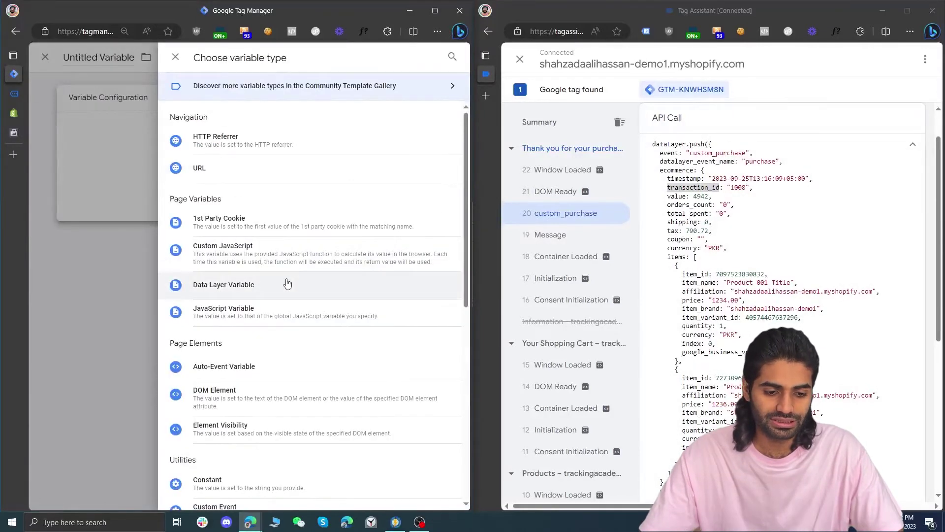
Save a Data Layer Variable 'DLV ecommerce.value' with key ecommerce.value
{"action": "left_click", "coordinate": [285, 281]}
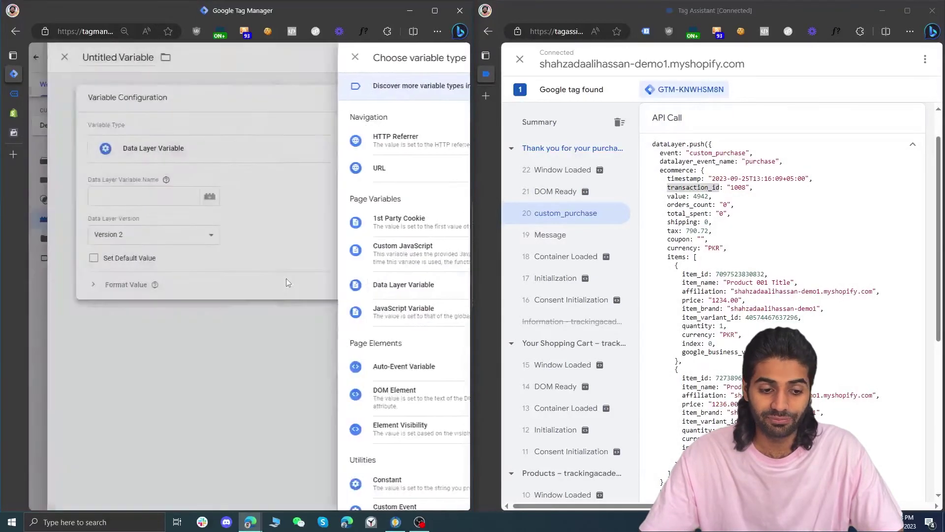
{"action": "key", "text": "ctrl+BackSpace"}
{"action": "type", "text": "value"}
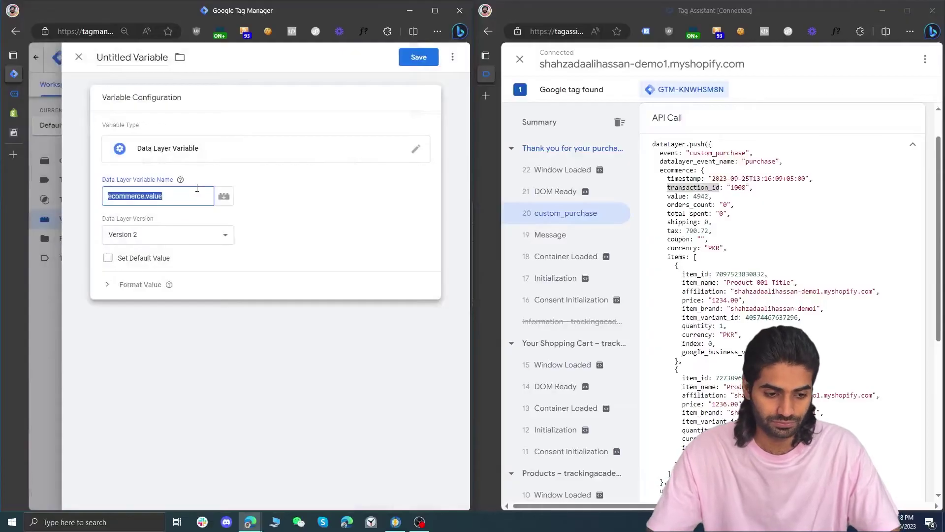
{"action": "left_click", "coordinate": [133, 57]}
{"action": "type", "text": "DLV ecommerce.value"}
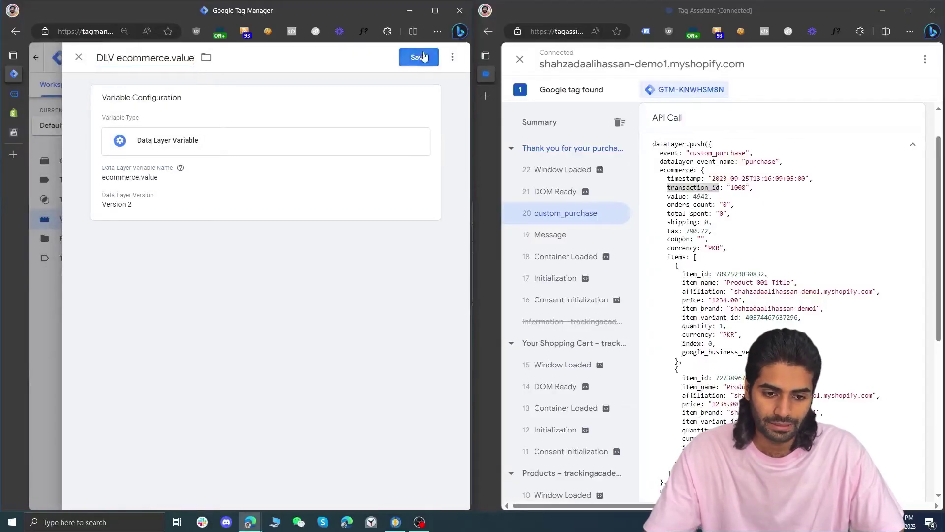
{"action": "left_click", "coordinate": [419, 57]}
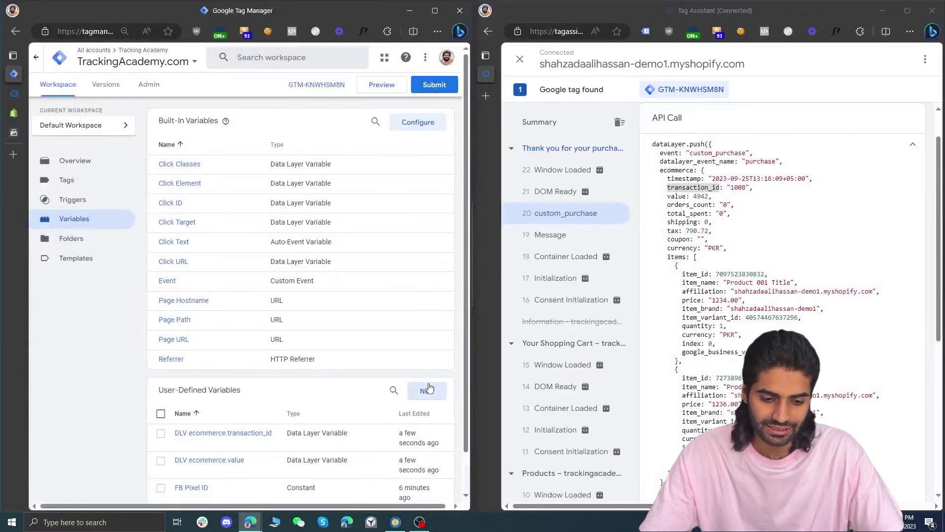
Save a Data Layer Variable 'DLV ecommerce.tax' with key ecommerce.tax
{"action": "left_click", "coordinate": [428, 390]}
{"action": "left_click", "coordinate": [392, 126]}
{"action": "left_click", "coordinate": [327, 289]}
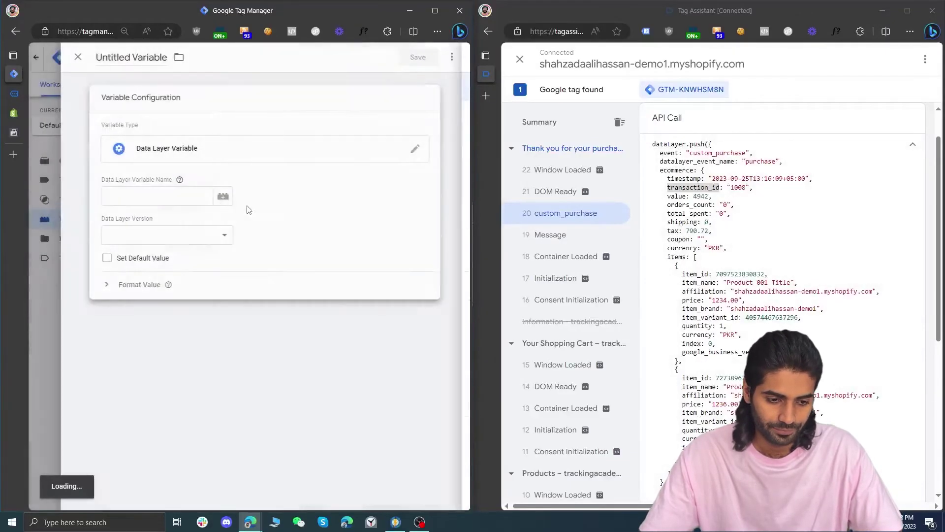
{"action": "left_click", "coordinate": [200, 197]}
{"action": "type", "text": "ecommerce.value"}
{"action": "double_click", "coordinate": [200, 197]}
{"action": "type", "text": "ta"}
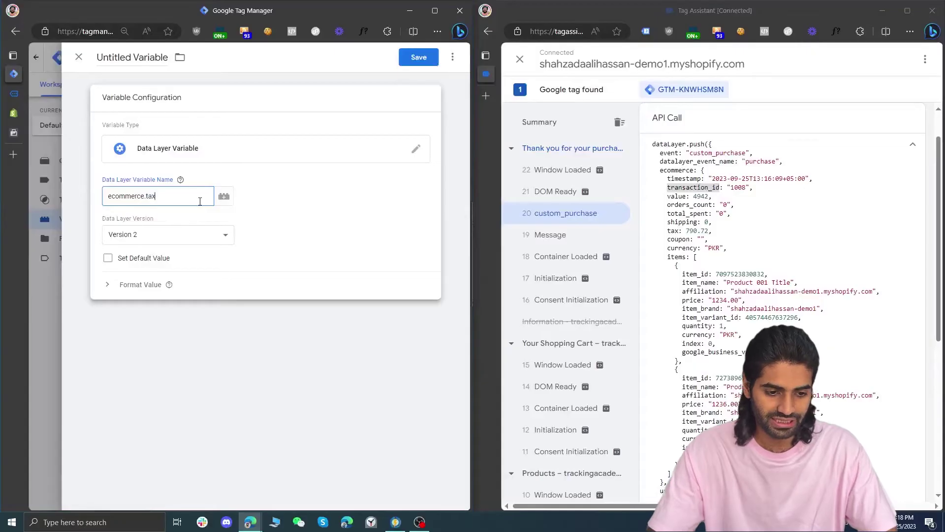
{"action": "left_click", "coordinate": [115, 58]}
{"action": "type", "text": "DLV ecommerce.tax"}
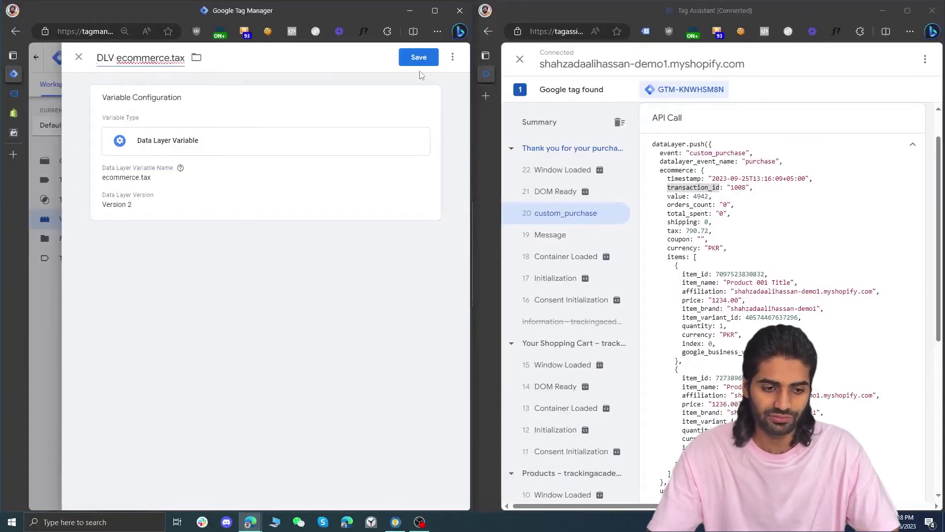
{"action": "left_click", "coordinate": [420, 58]}
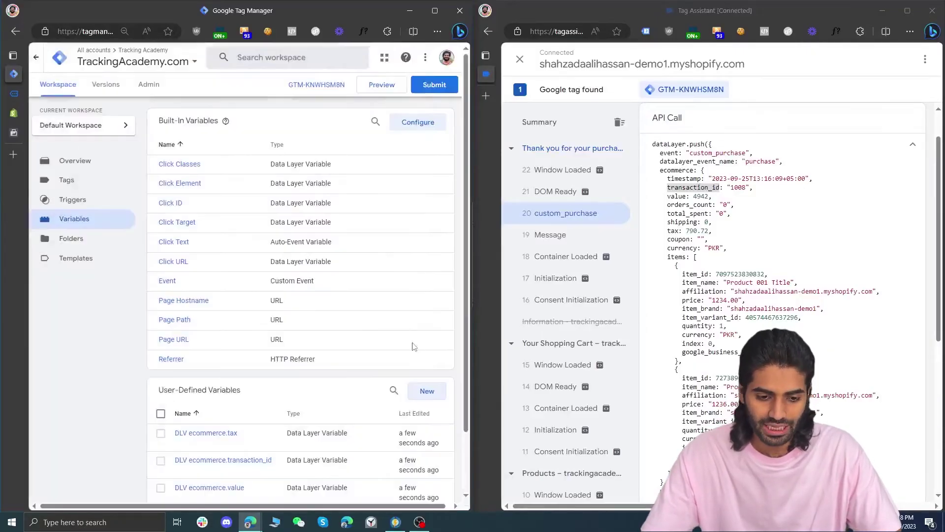
Save a Data Layer Variable 'DLV ecommerce.currency' with key ecommerce.currency
{"action": "left_click", "coordinate": [422, 391]}
{"action": "left_click", "coordinate": [264, 148]}
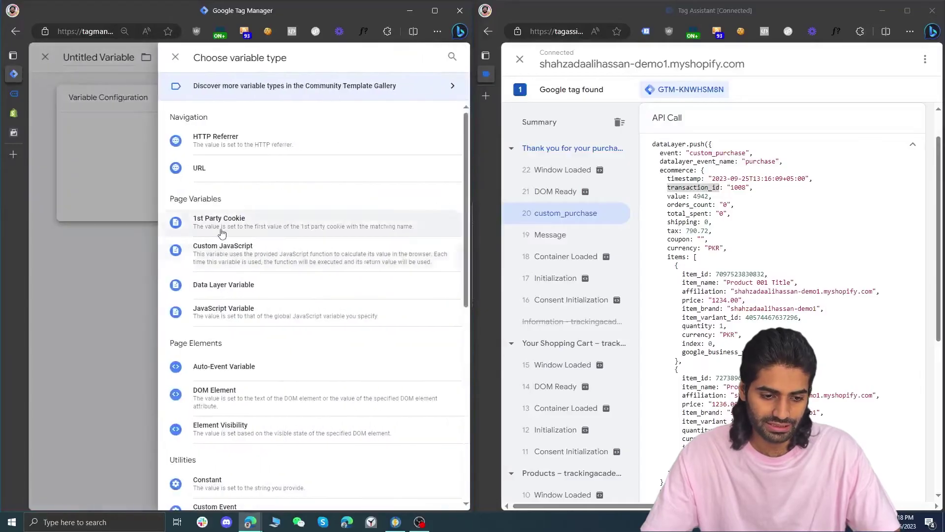
{"action": "left_click", "coordinate": [233, 294]}
{"action": "left_click", "coordinate": [176, 195]}
{"action": "type", "text": "ecommerce.currency"}
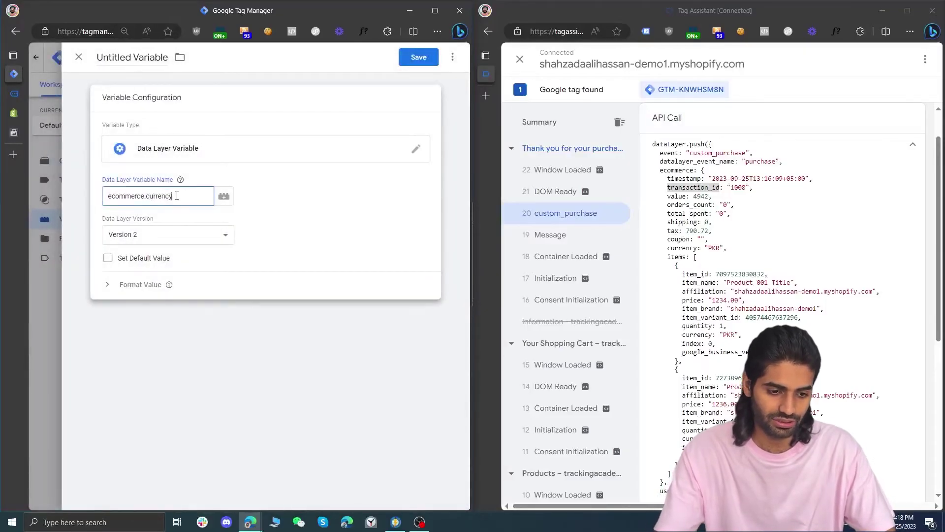
{"action": "key", "text": "ctrl+a"}
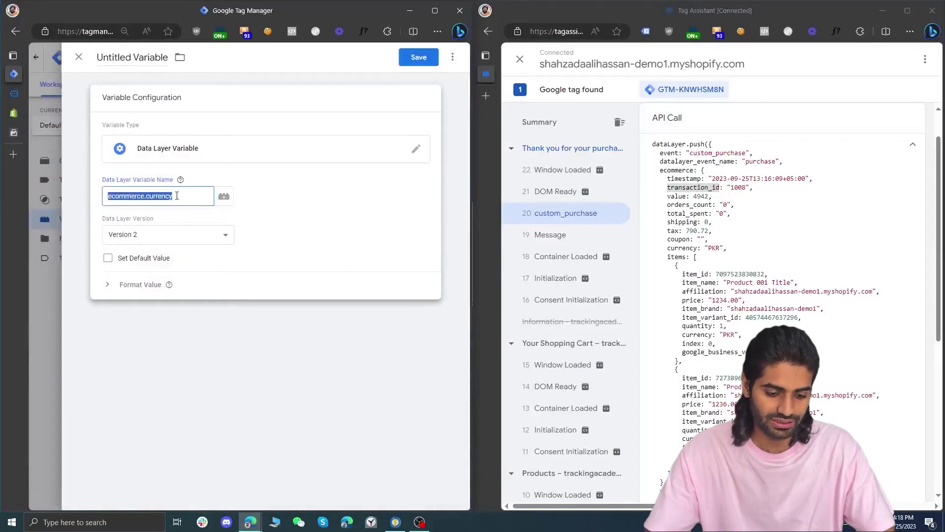
{"action": "key", "text": "ctrl+c"}
{"action": "left_click", "coordinate": [124, 56]}
{"action": "key", "text": "ctrl+v"}
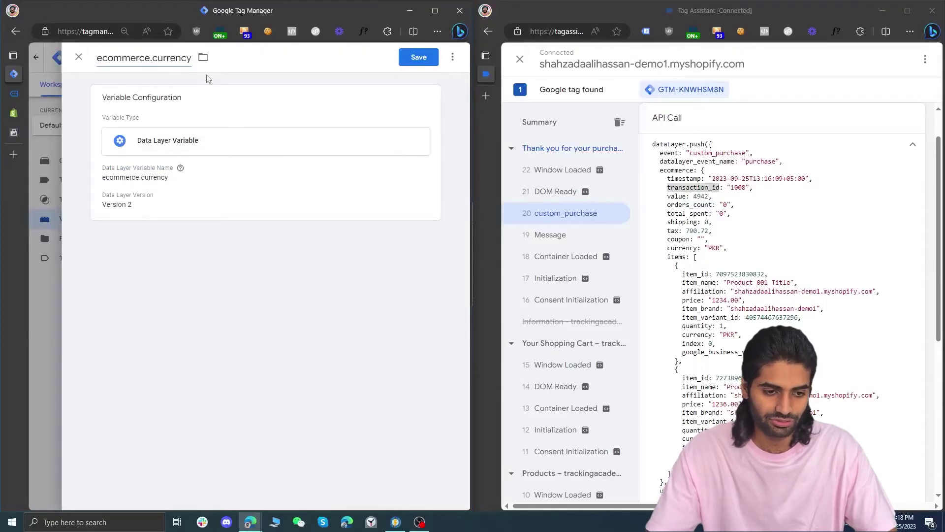
{"action": "type", "text": "DLV"}
{"action": "left_click", "coordinate": [409, 58]}
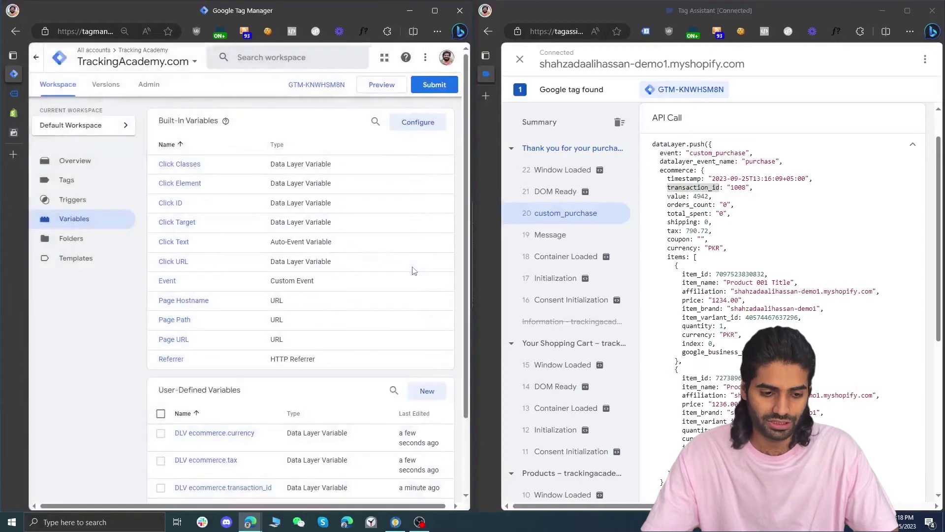
Save a Data Layer Variable 'DLV ecommerce.items' with key ecommerce.items
{"action": "left_click", "coordinate": [418, 391]}
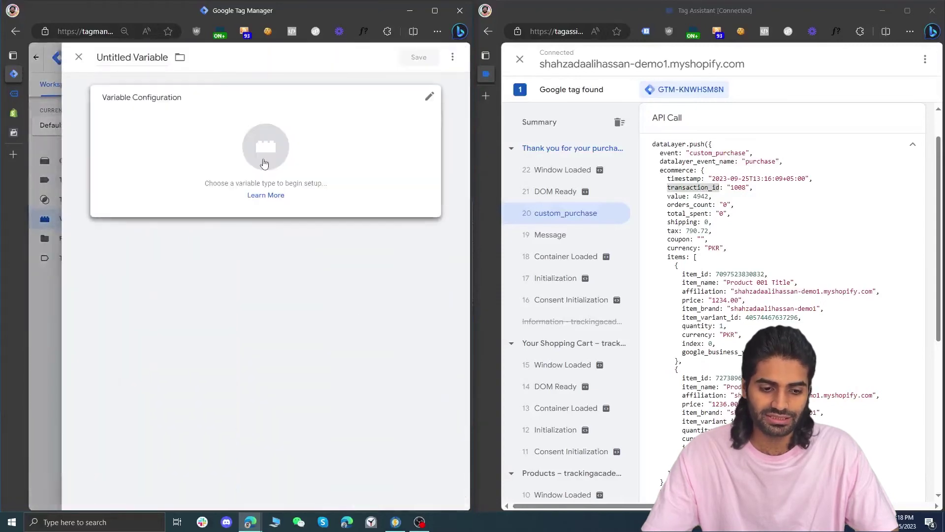
{"action": "left_click", "coordinate": [266, 150]}
{"action": "left_click", "coordinate": [256, 285]}
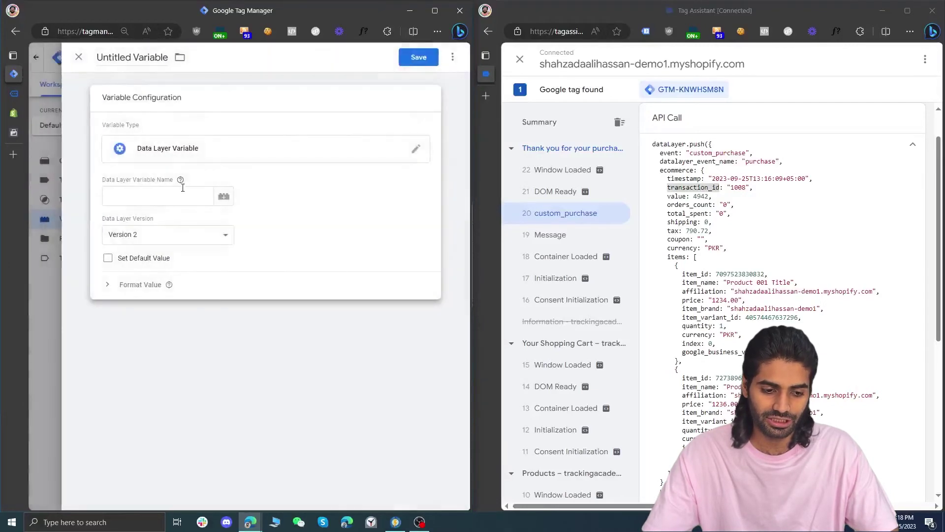
{"action": "left_click", "coordinate": [183, 197]}
{"action": "type", "text": "ecommerce."}
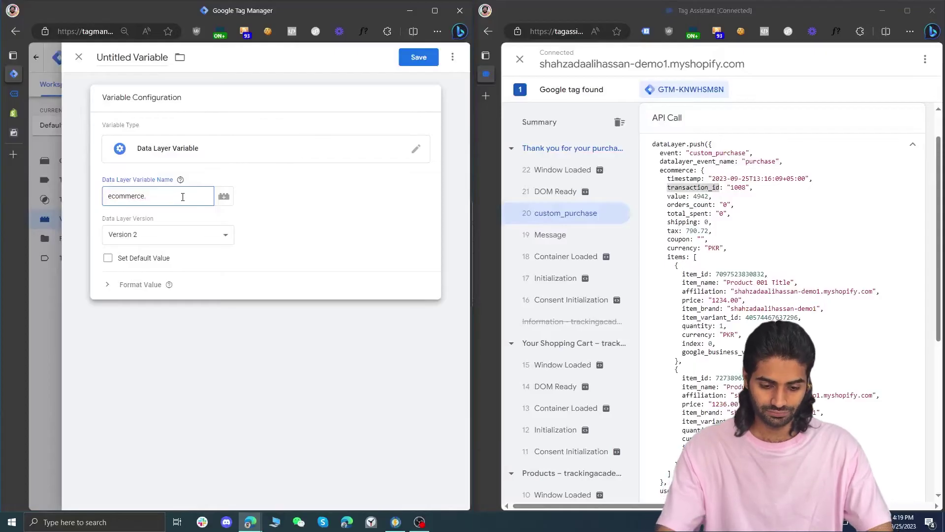
{"action": "type", "text": "items"}
{"action": "key", "text": "ctrl+a"}
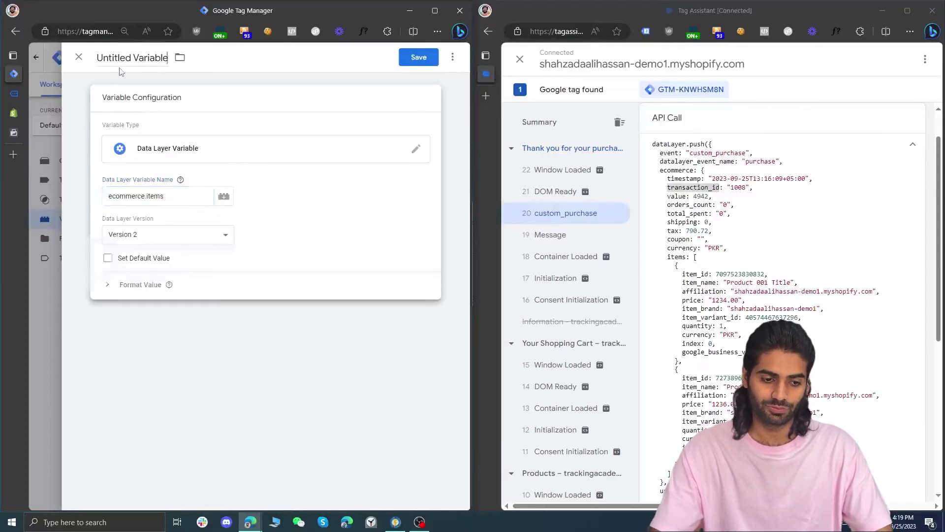
{"action": "key", "text": "ctrl+a"}
{"action": "type", "text": "DLV"}
{"action": "key", "text": "ctrl+v"}
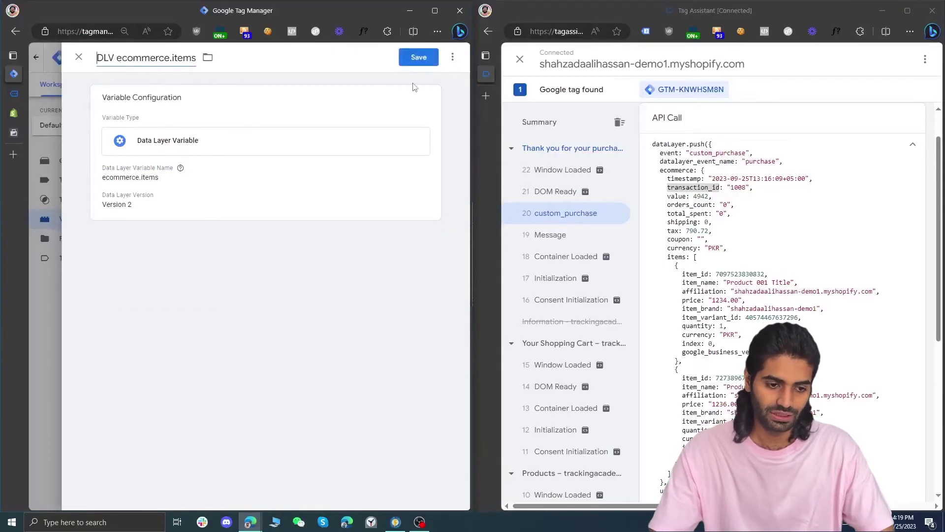
{"action": "left_click", "coordinate": [419, 57]}
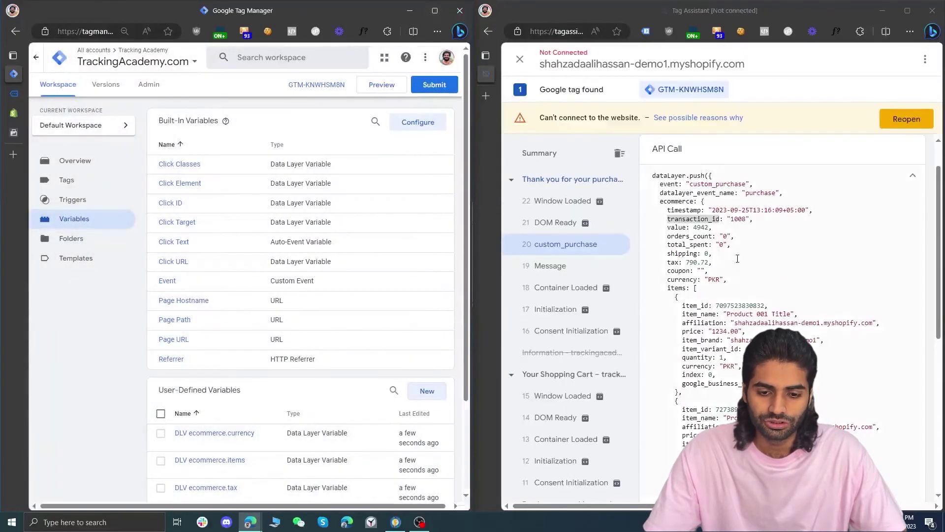
Review the custom_purchase API Call in full-screen Tag Assistant, then show GTM's Templates page
{"action": "left_click", "coordinate": [908, 12]}
{"action": "scroll", "coordinate": [345, 345], "scroll_direction": "down", "scroll_amount": 3}
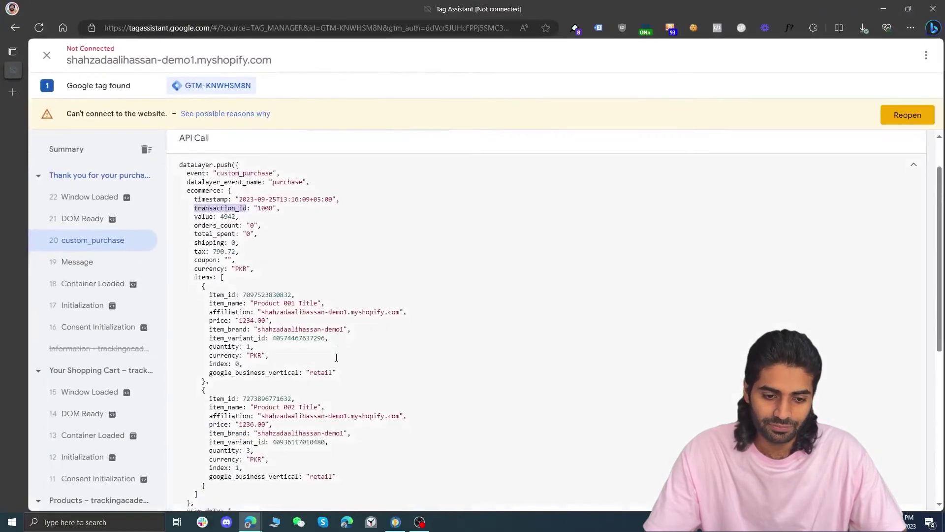
{"action": "scroll", "coordinate": [336, 358], "scroll_direction": "up", "scroll_amount": 2}
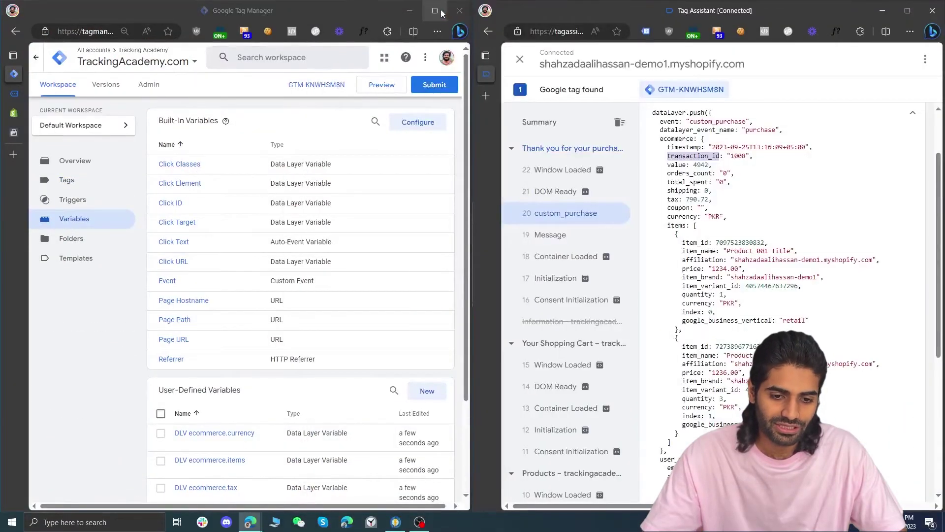
{"action": "left_click", "coordinate": [441, 12]}
{"action": "left_click", "coordinate": [44, 259]}
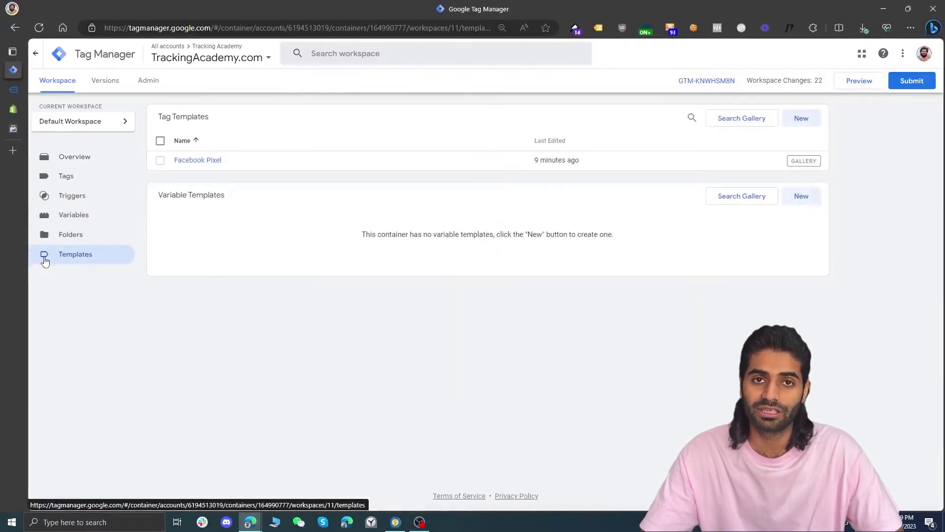
Search the gallery for 'face' and add the Facebook Parameter Generator template to the workspace
{"action": "left_click", "coordinate": [738, 202]}
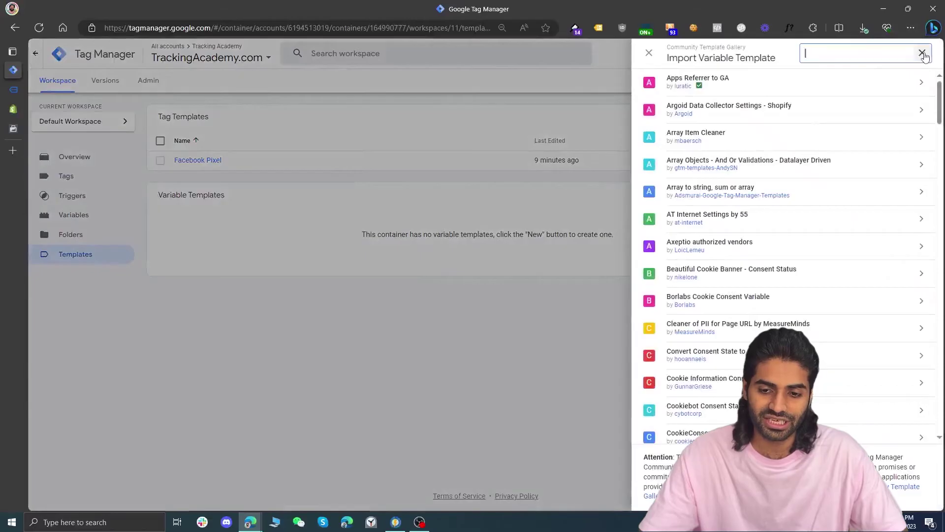
{"action": "type", "text": "face"}
{"action": "left_click", "coordinate": [865, 91]}
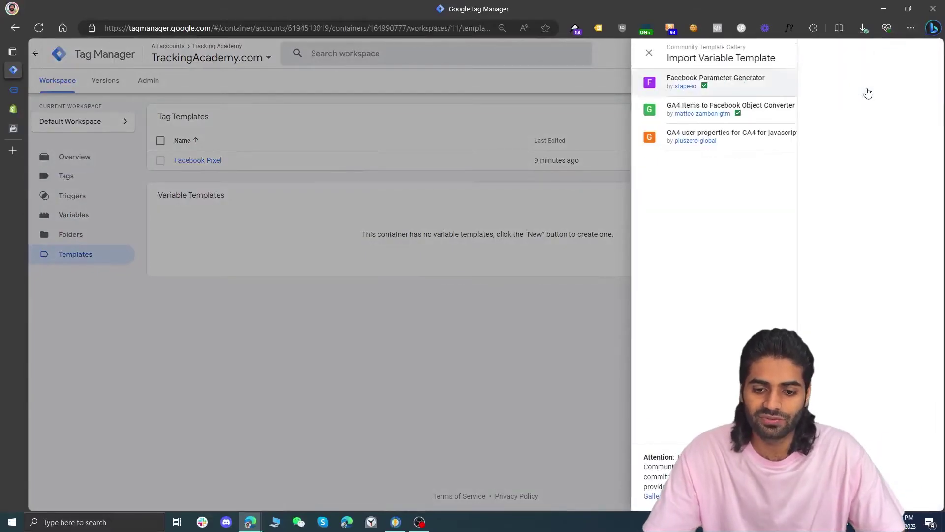
{"action": "left_click", "coordinate": [855, 52]}
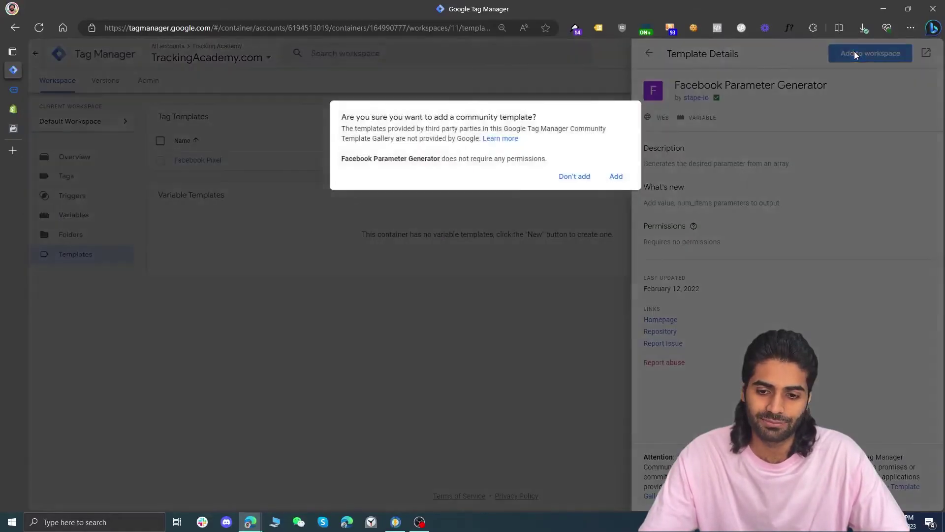
{"action": "left_click", "coordinate": [615, 177]}
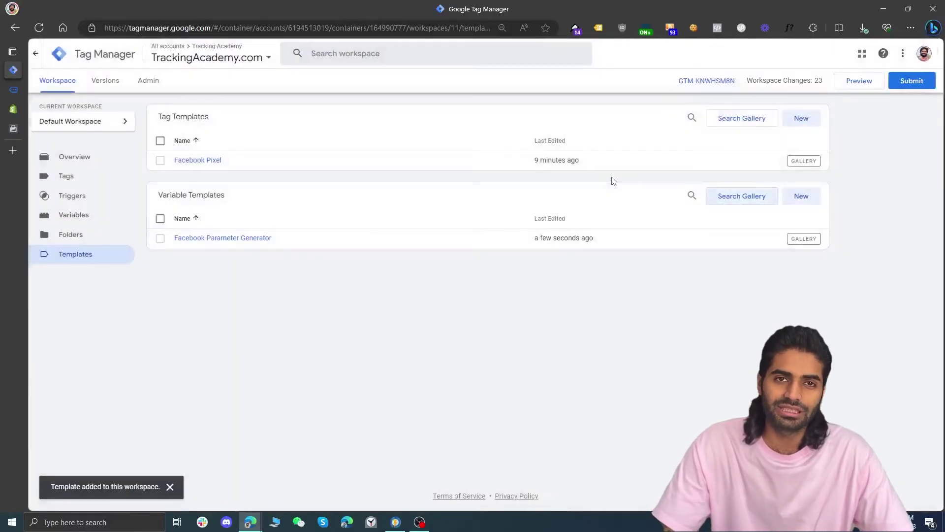
{"action": "left_click", "coordinate": [87, 216]}
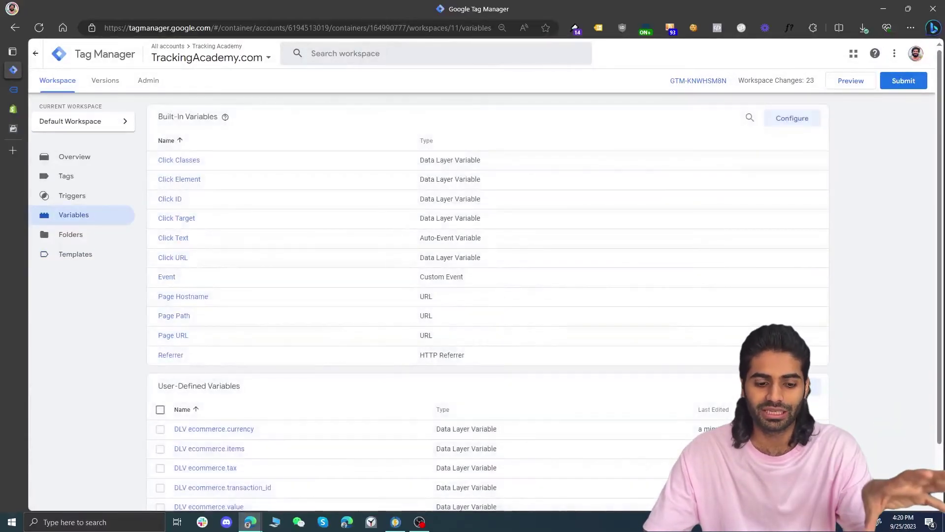
Create a Facebook Parameter Generator variable with Array of Objects {{DLV ecommerce.items}}
{"action": "scroll", "coordinate": [802, 321], "scroll_direction": "down", "scroll_amount": 2}
{"action": "left_click", "coordinate": [802, 320]}
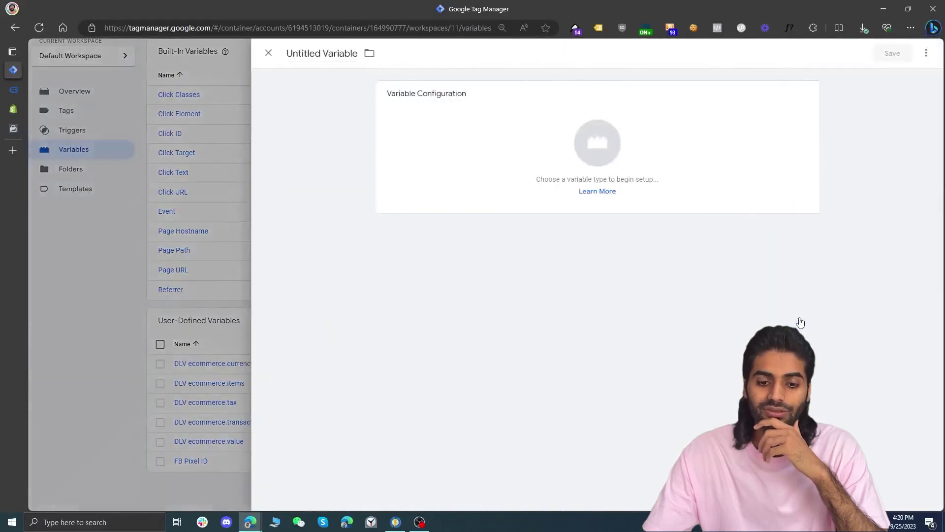
{"action": "left_click", "coordinate": [585, 153]}
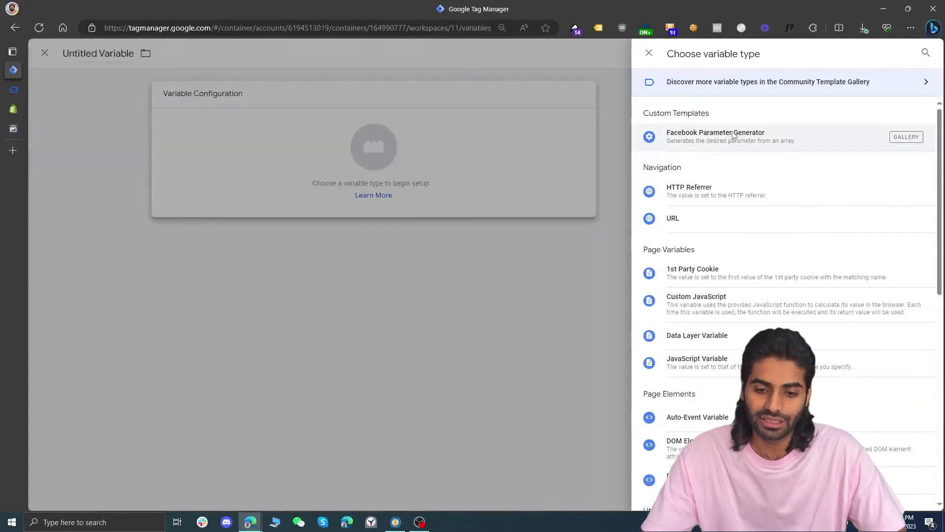
{"action": "left_click", "coordinate": [734, 135]}
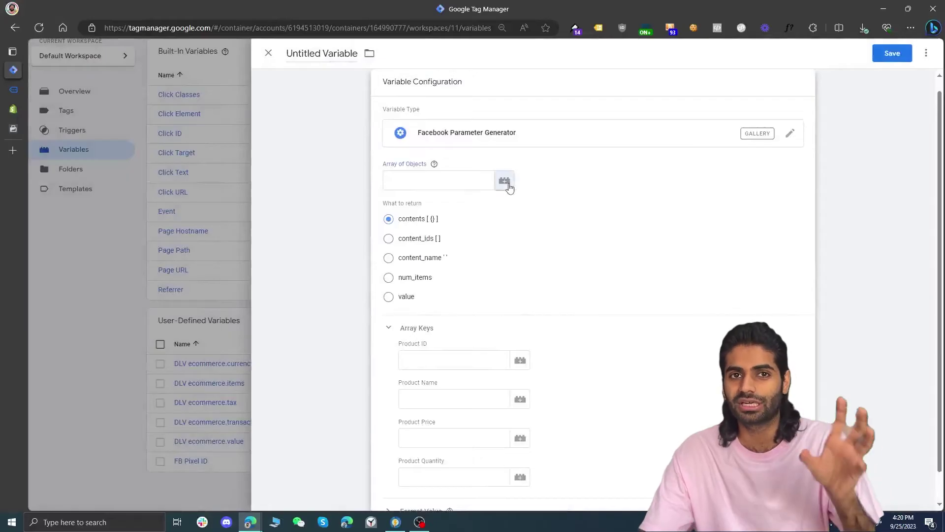
{"action": "left_click", "coordinate": [506, 182]}
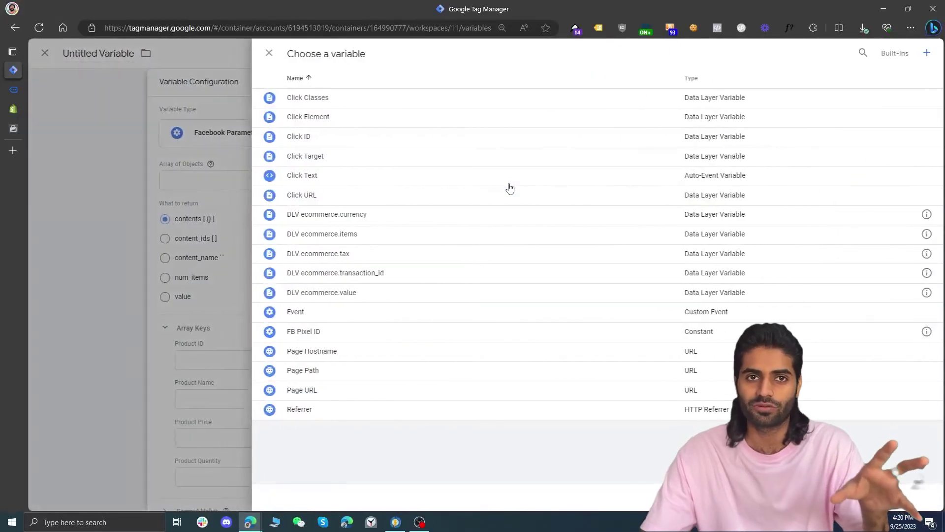
{"action": "left_click", "coordinate": [387, 240]}
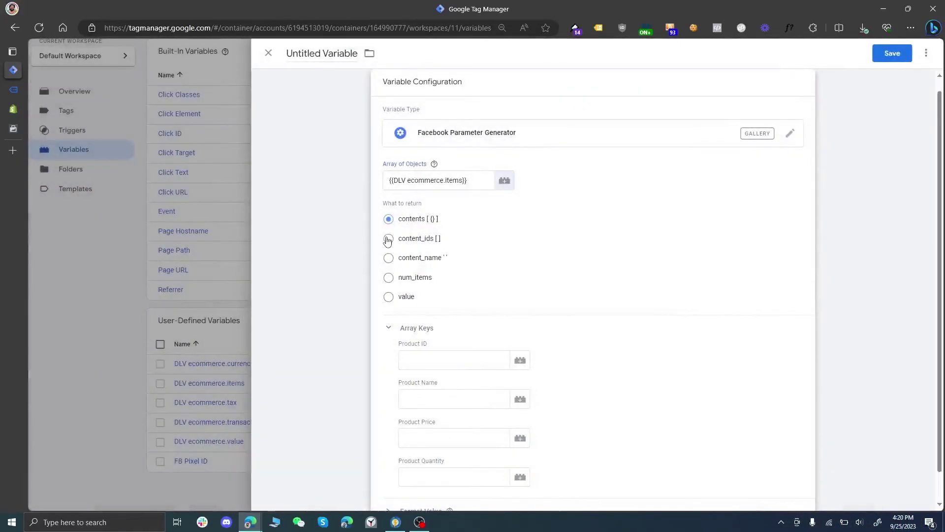
Set the array keys to item_name, price and quantity
{"action": "scroll", "coordinate": [387, 240], "scroll_direction": "down", "scroll_amount": 1}
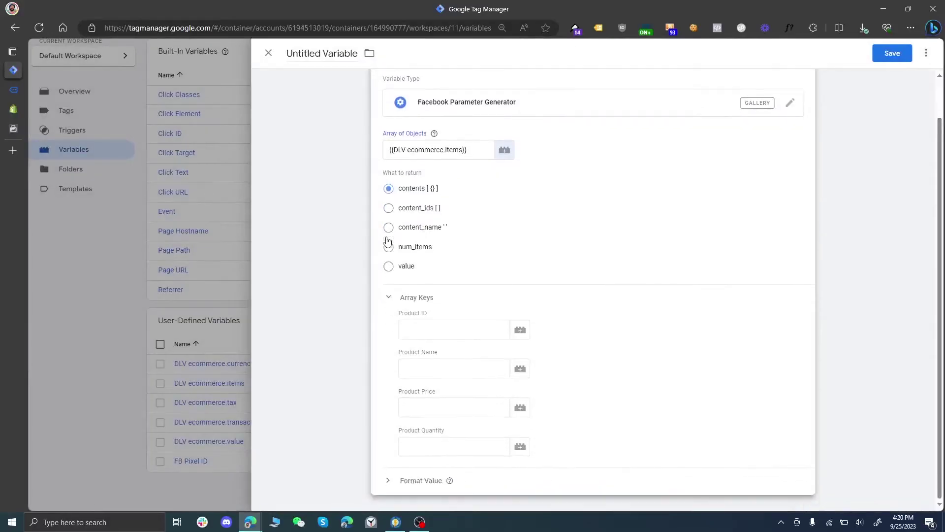
{"action": "left_click", "coordinate": [458, 327]}
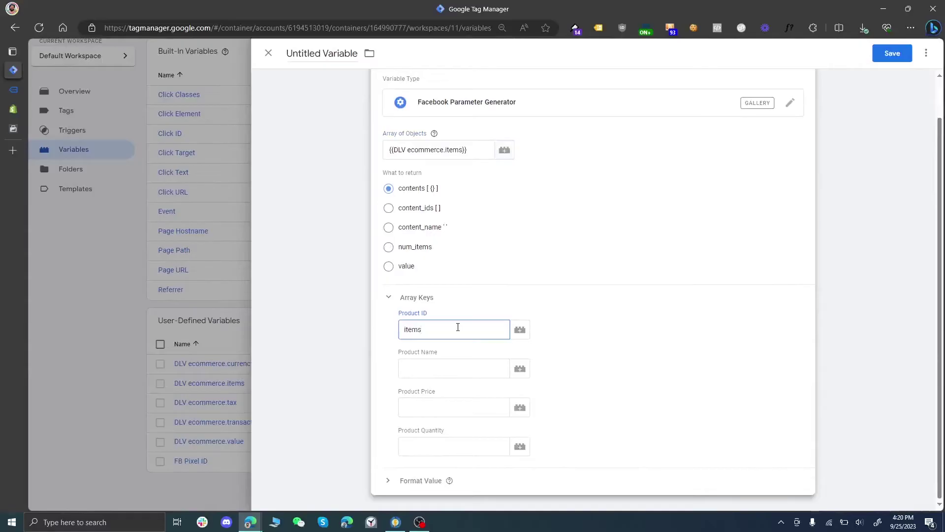
{"action": "key", "text": "Tab"}
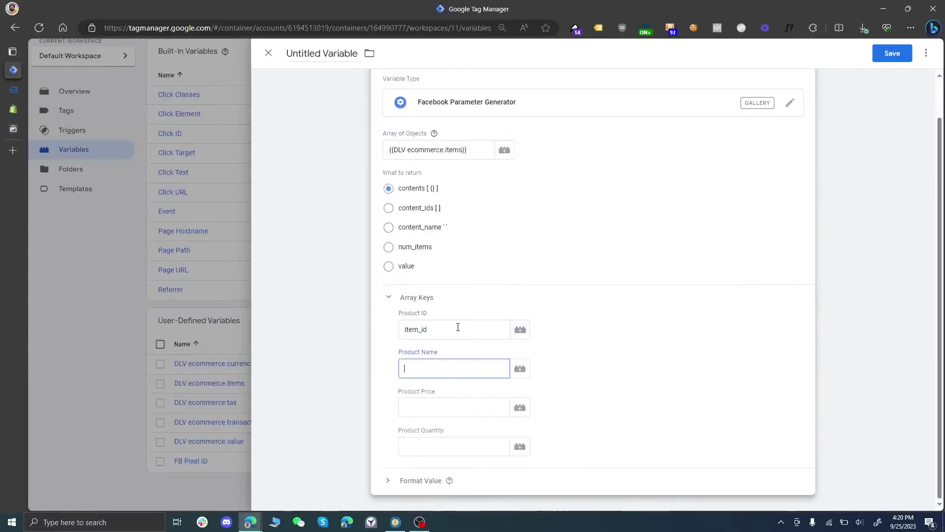
{"action": "type", "text": "item_name"}
{"action": "key", "text": "Tab"}
{"action": "type", "text": "pric"}
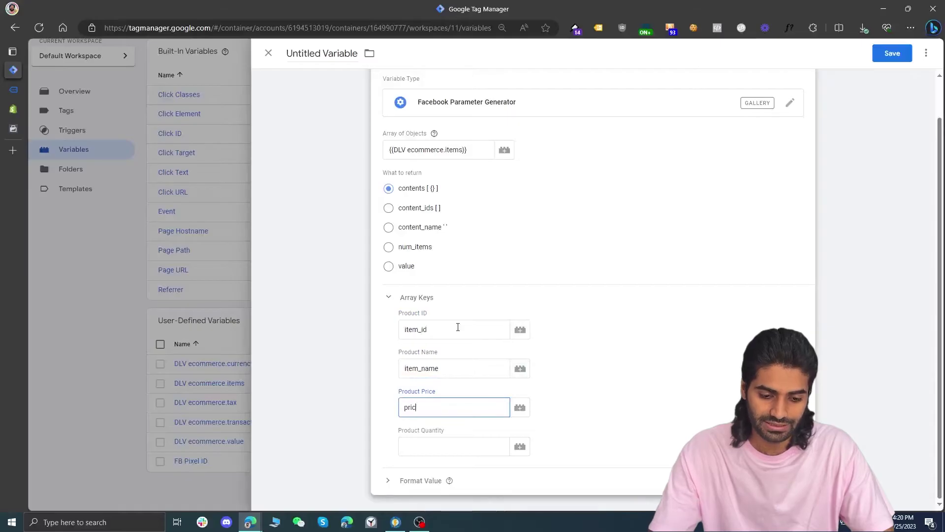
{"action": "type", "text": "e"}
{"action": "key", "text": "Tab"}
{"action": "type", "text": "quani"}
{"action": "type", "text": "oty"}
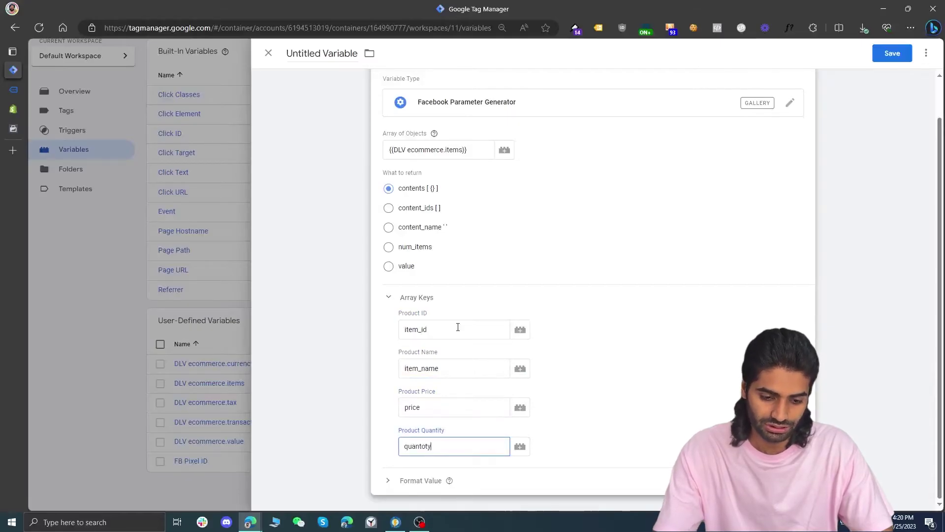
{"action": "right_click", "coordinate": [419, 446]}
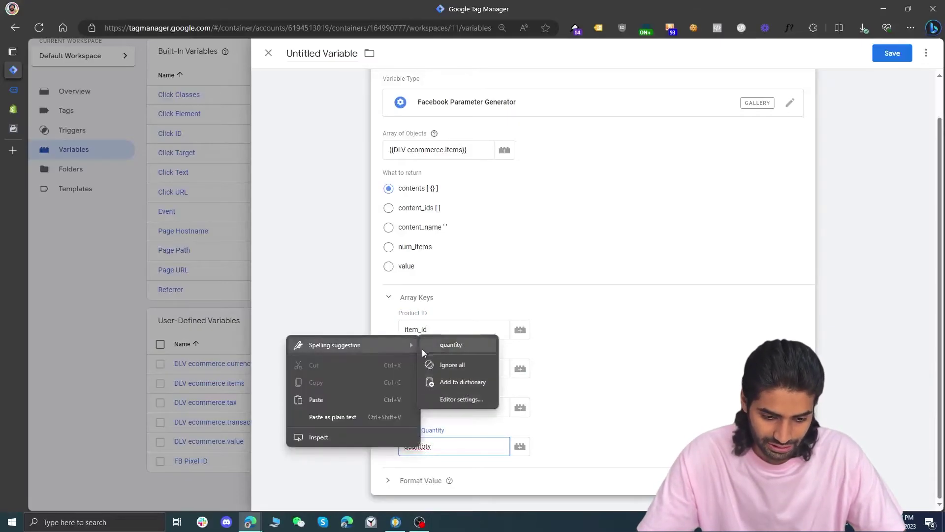
{"action": "left_click", "coordinate": [428, 350]}
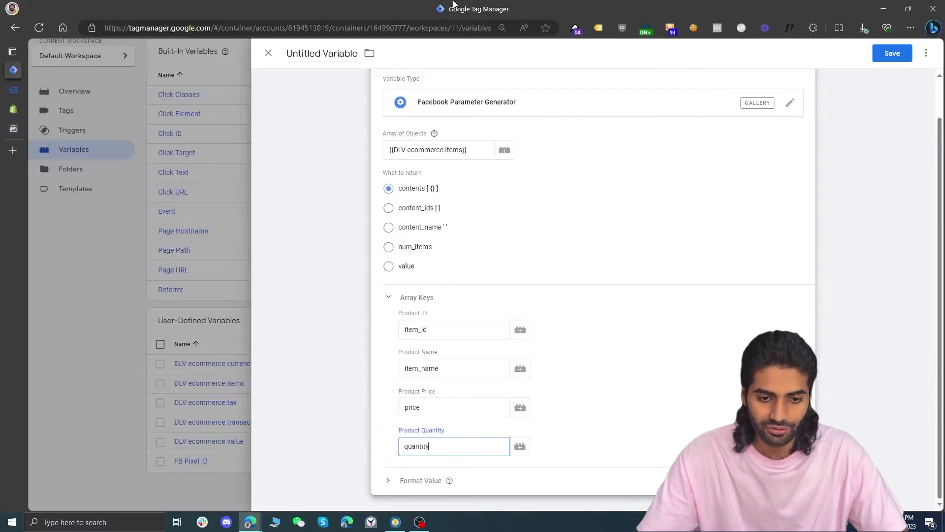
Compare the key names against the item_id and other item keys in Tag Assistant's event data
{"action": "key", "text": "super+Left"}
{"action": "scroll", "coordinate": [709, 194], "scroll_direction": "down", "scroll_amount": 2}
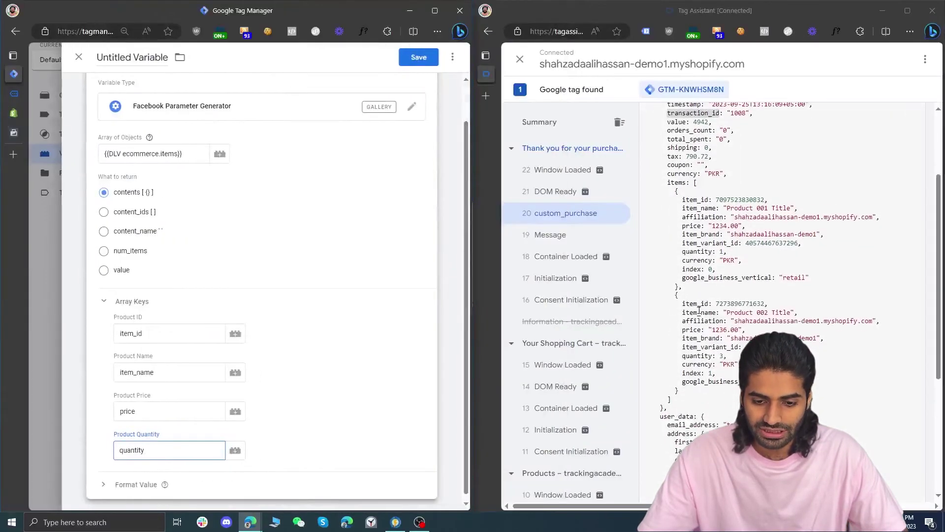
{"action": "double_click", "coordinate": [708, 194]}
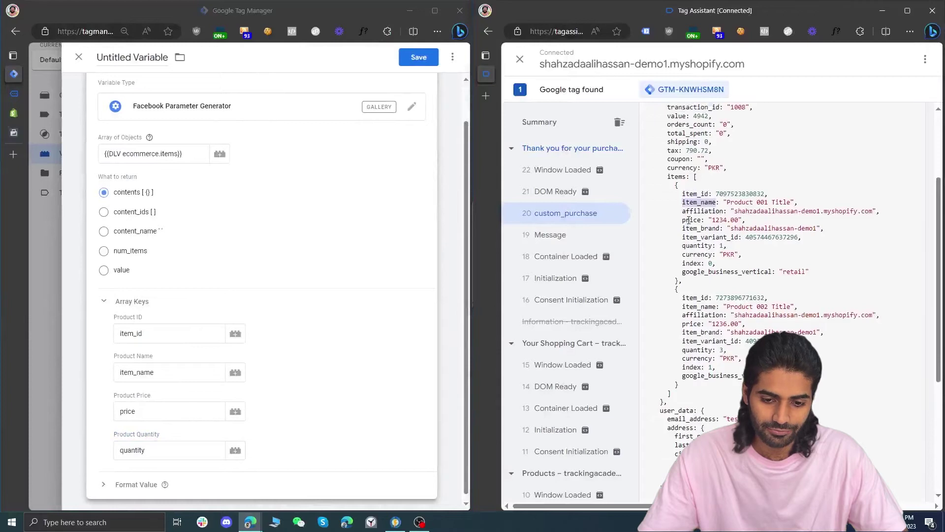
{"action": "double_click", "coordinate": [690, 255]}
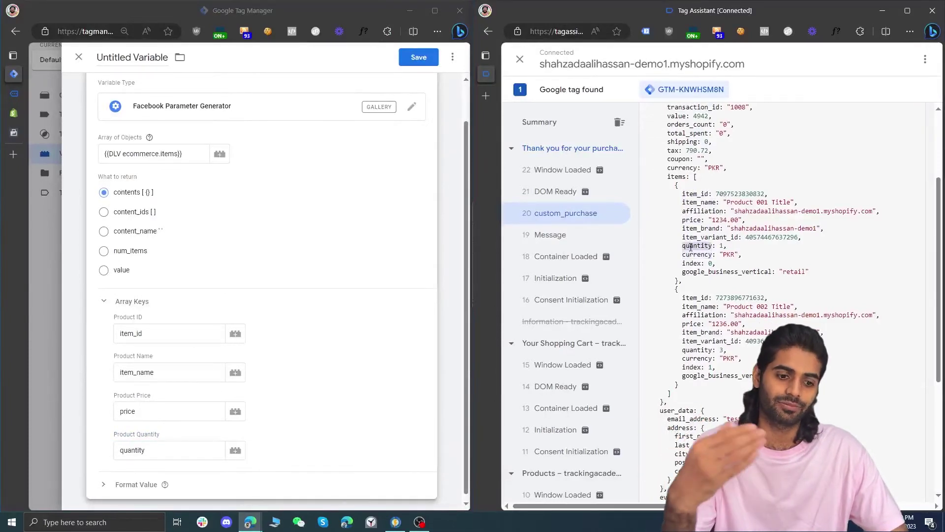
{"action": "left_click", "coordinate": [122, 450]}
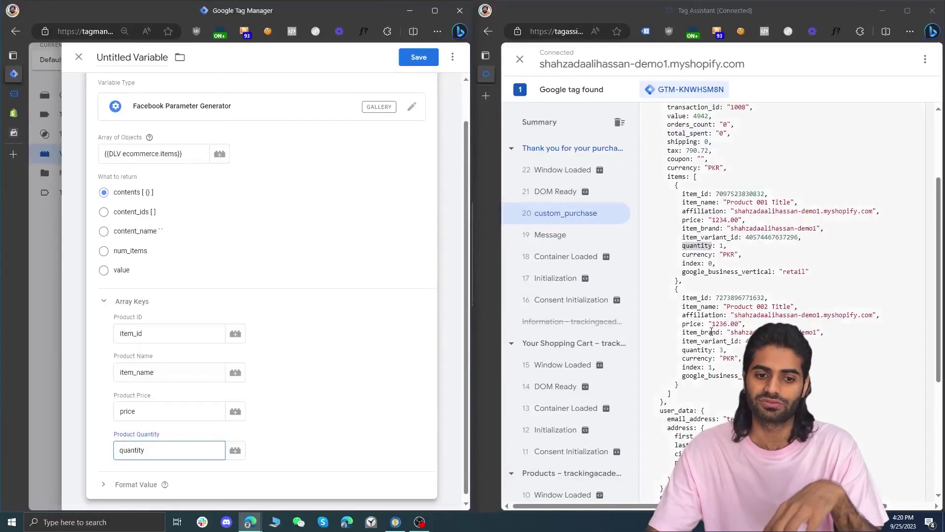
{"action": "scroll", "coordinate": [310, 316], "scroll_direction": "up", "scroll_amount": 1}
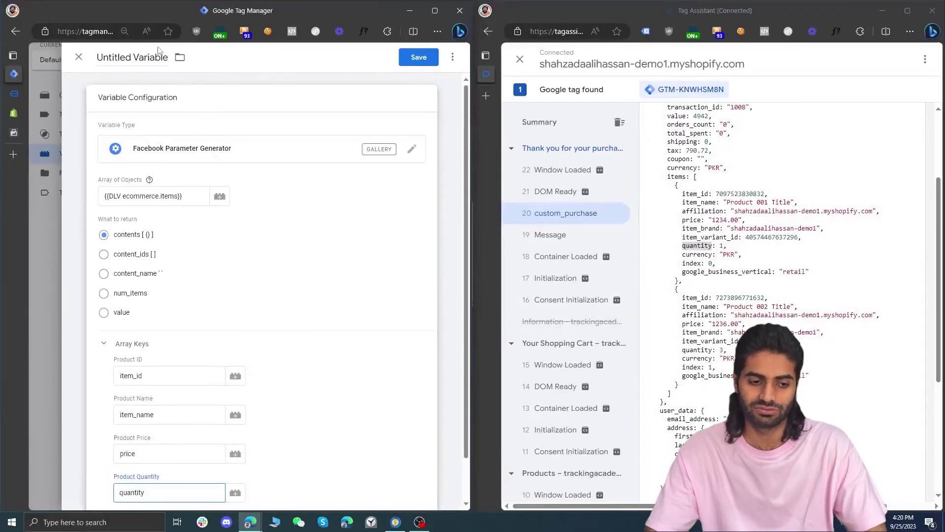
Name the variable 'FPG EI Contents' and save it
{"action": "left_click", "coordinate": [123, 61]}
{"action": "type", "text": "FPG E Contents"}
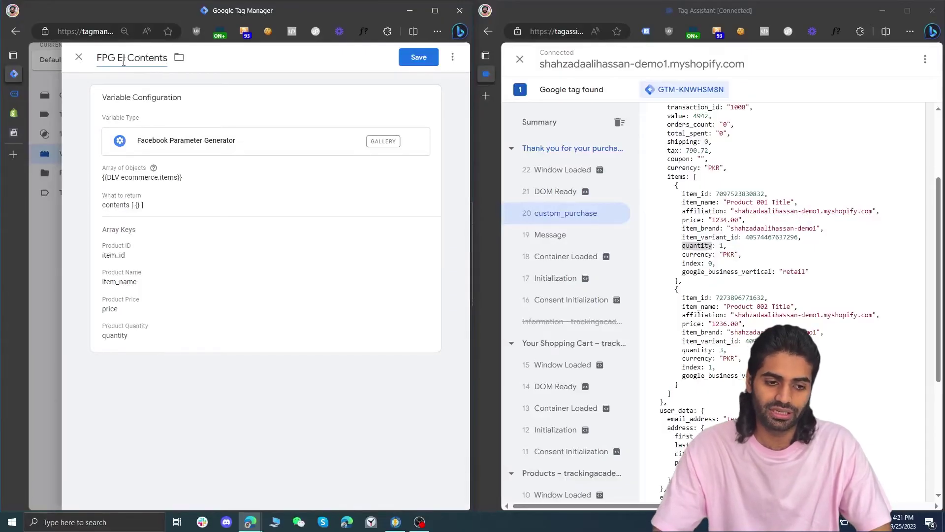
{"action": "triple_click", "coordinate": [123, 62]}
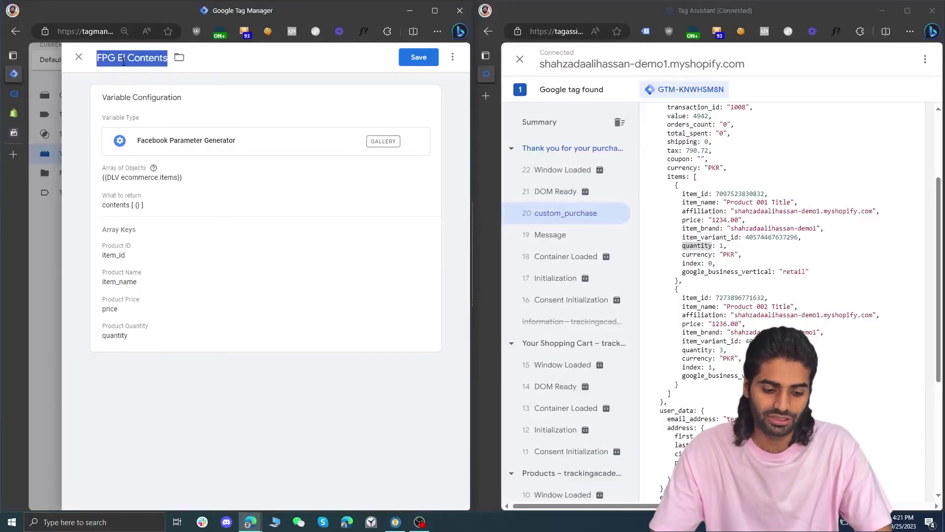
{"action": "left_click", "coordinate": [419, 57]}
Save FPG EI Contents, then reopen it and duplicate it
{"action": "left_click", "coordinate": [435, 10]}
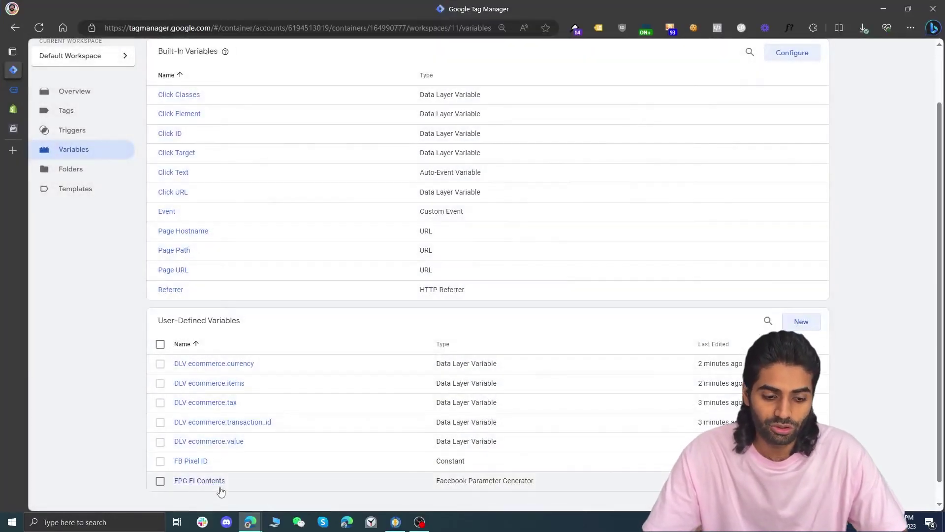
{"action": "left_click", "coordinate": [219, 482]}
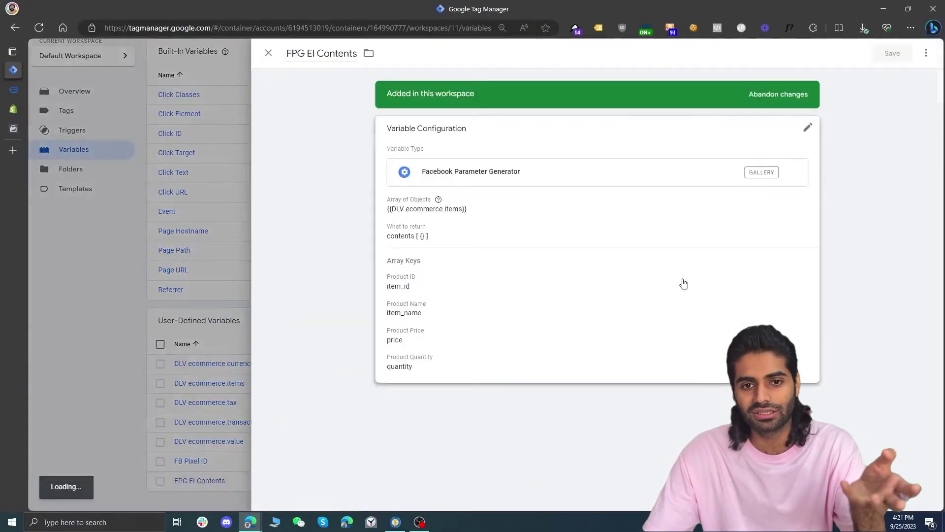
{"action": "left_click", "coordinate": [926, 53]}
{"action": "left_click", "coordinate": [923, 74]}
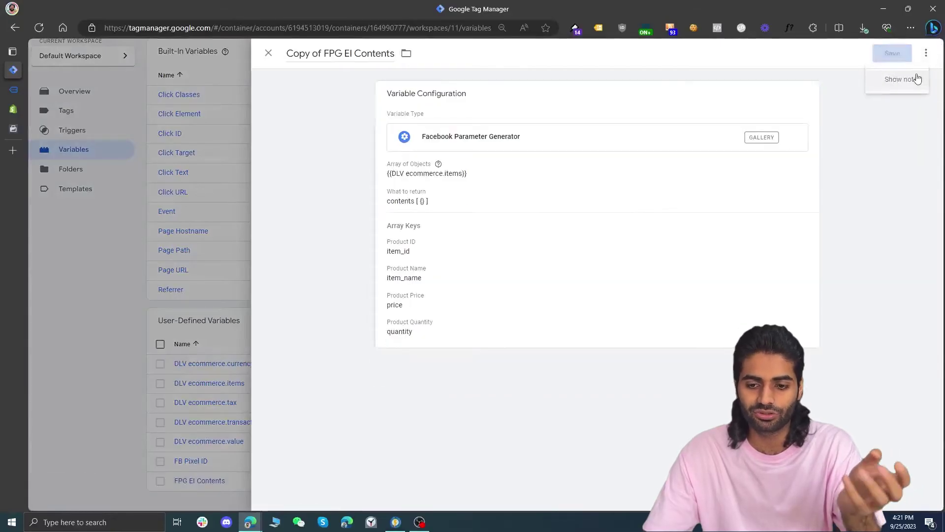
Set the copy to return content_ids, rename it 'FPG EI Content Ids', save, and reopen it
{"action": "left_click", "coordinate": [643, 216]}
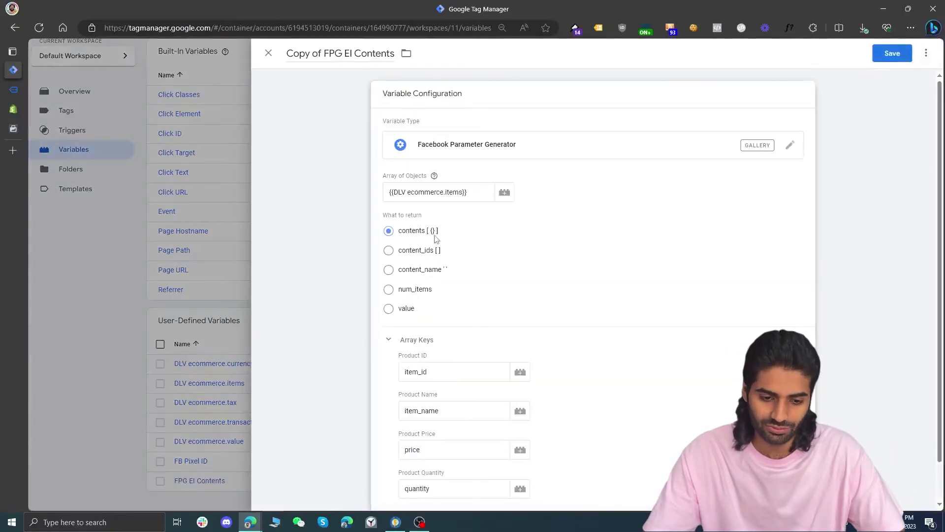
{"action": "left_click", "coordinate": [391, 57]}
{"action": "type", "text": "Id"}
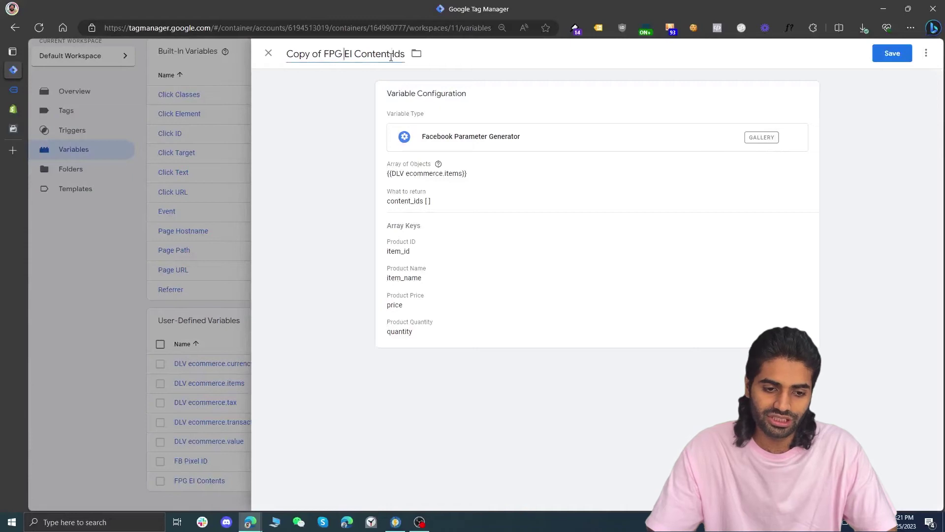
{"action": "key", "text": "BackSpace"}
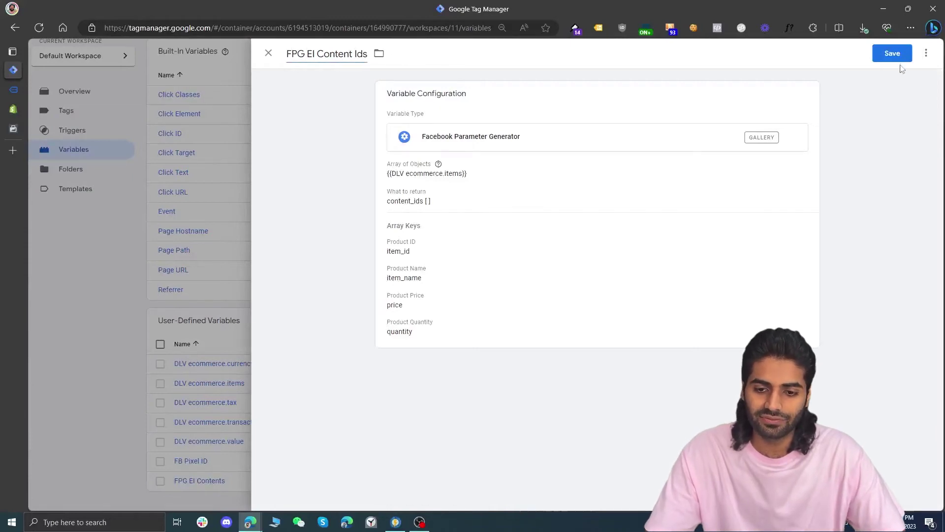
{"action": "left_click", "coordinate": [892, 53]}
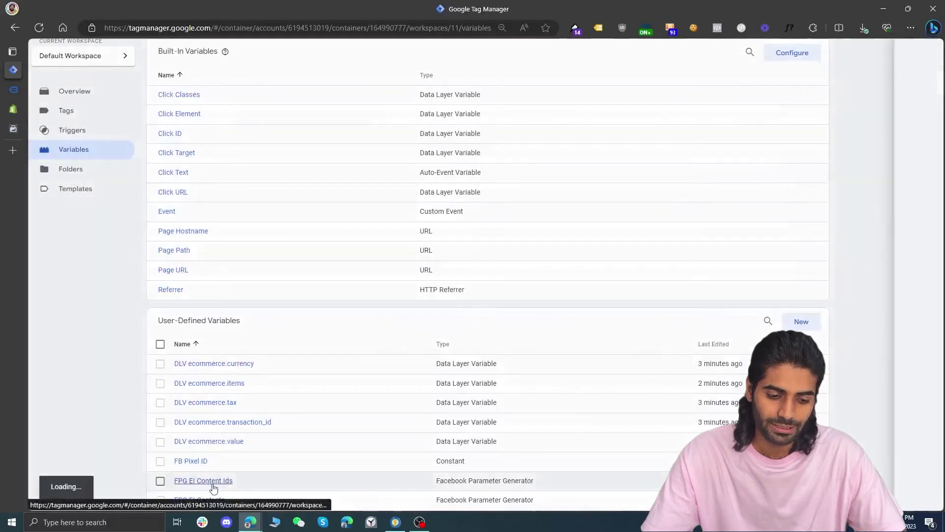
{"action": "left_click", "coordinate": [214, 487]}
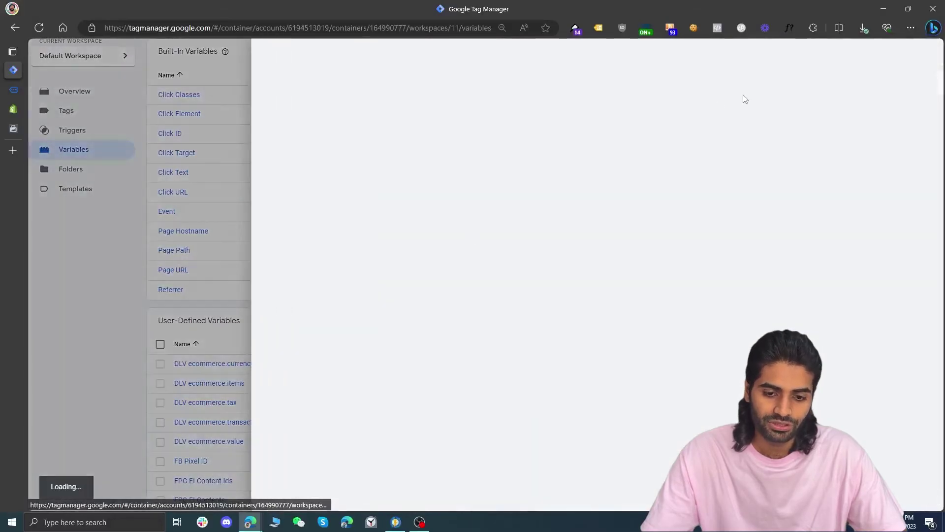
Duplicate FPG EI Content Ids as FPG EI Content Name returning content_name, and save it
{"action": "left_click", "coordinate": [926, 54]}
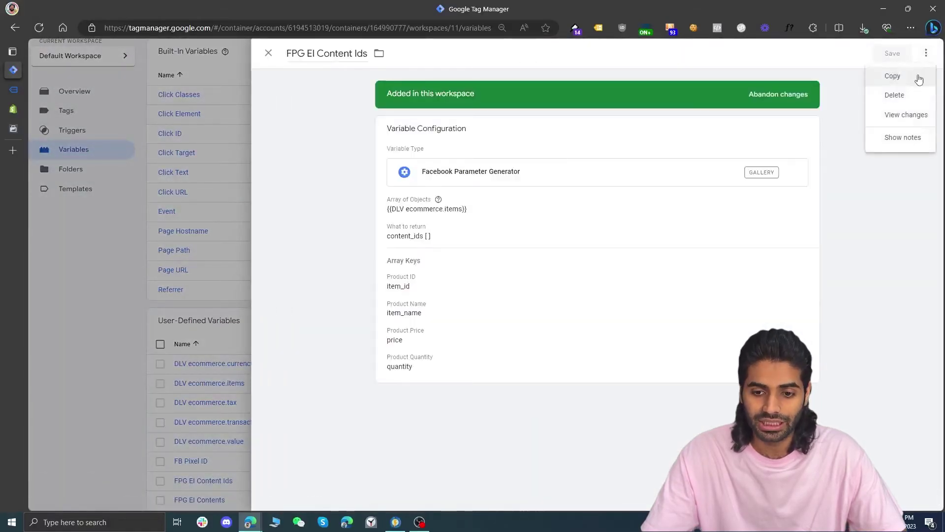
{"action": "left_click", "coordinate": [918, 79]}
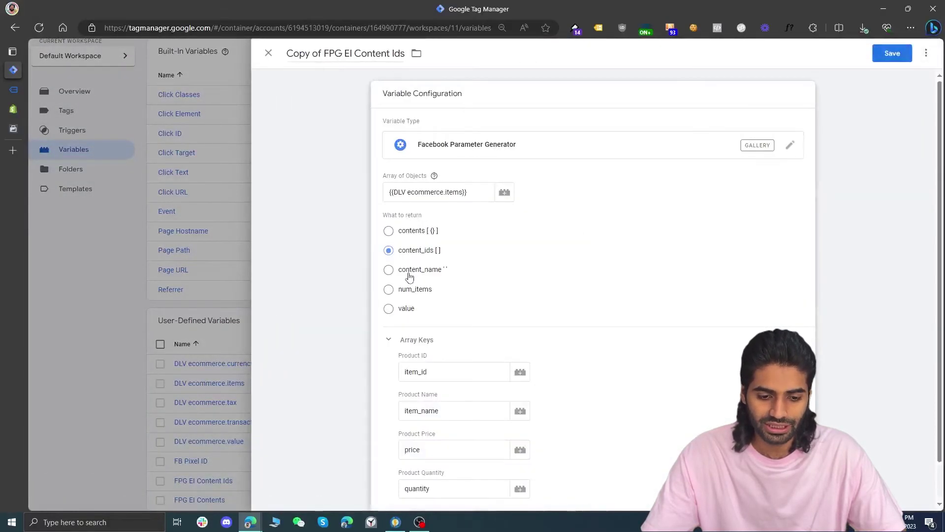
{"action": "double_click", "coordinate": [398, 53]}
{"action": "type", "text": "Name"}
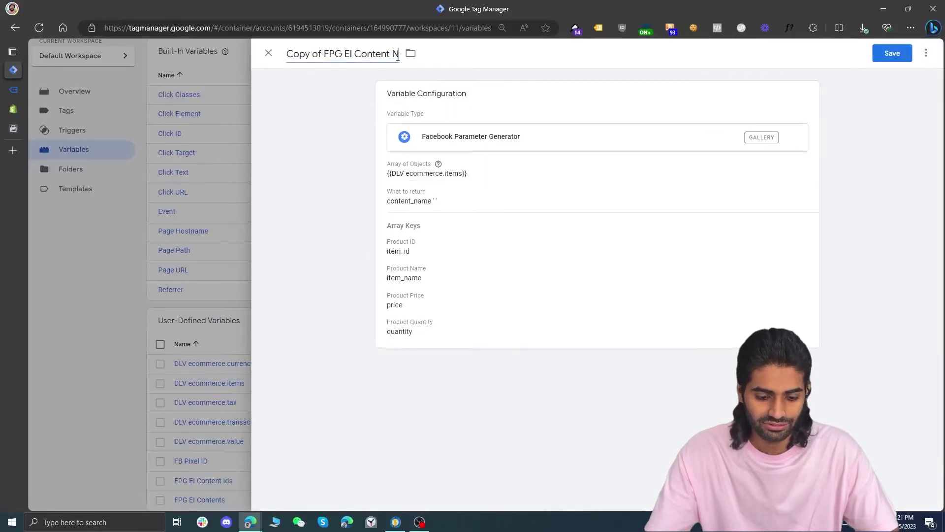
{"action": "key", "text": "ctrl+Left"}
{"action": "key", "text": "ctrl+Left"}
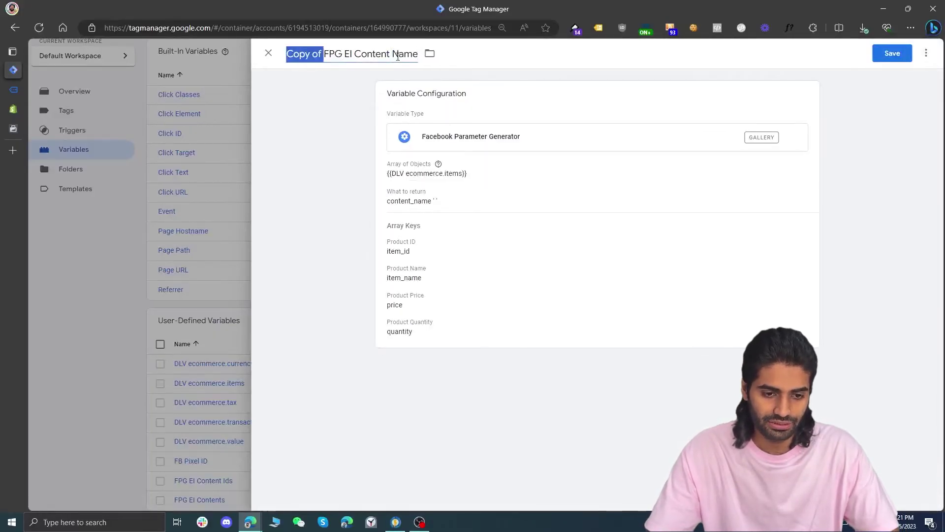
{"action": "key", "text": "BackSpace"}
{"action": "key", "text": "ctrl+s"}
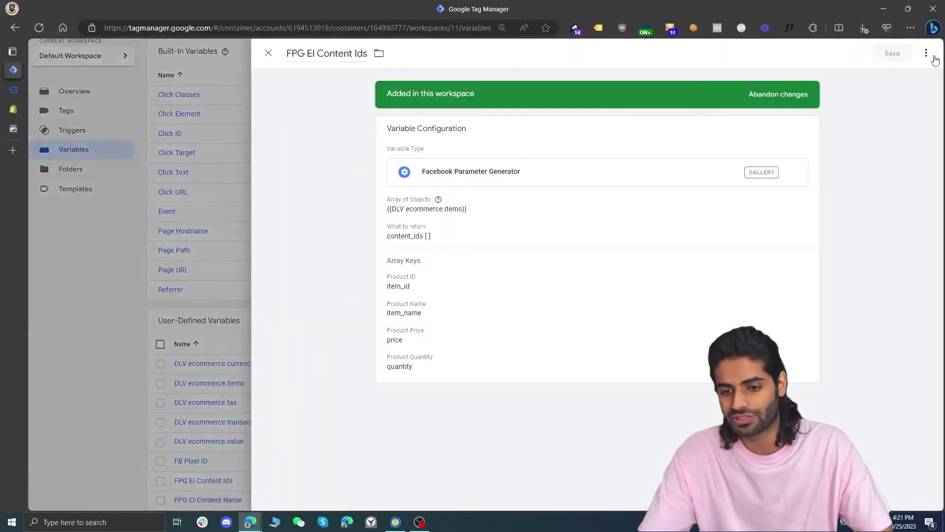
Make another copy named FPG EI Num Items returning num_items, and save it
{"action": "left_click", "coordinate": [926, 53]}
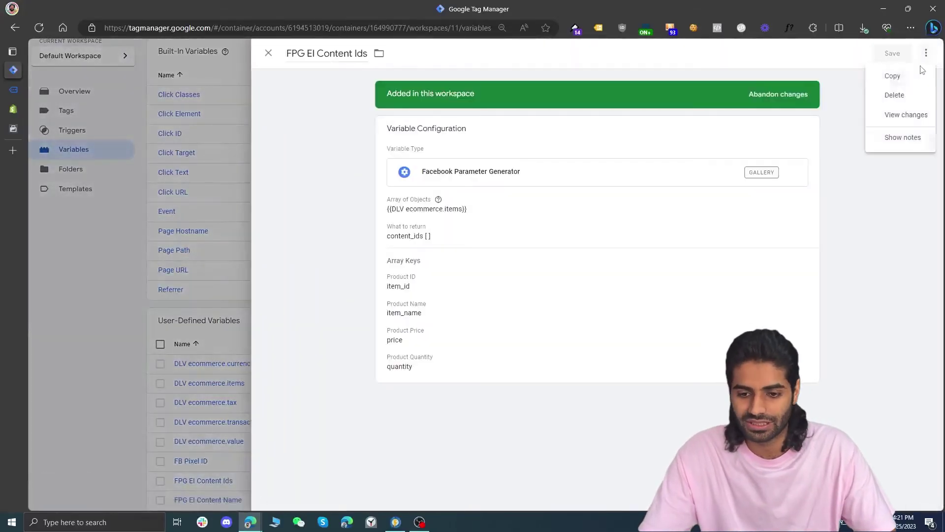
{"action": "left_click", "coordinate": [913, 76]}
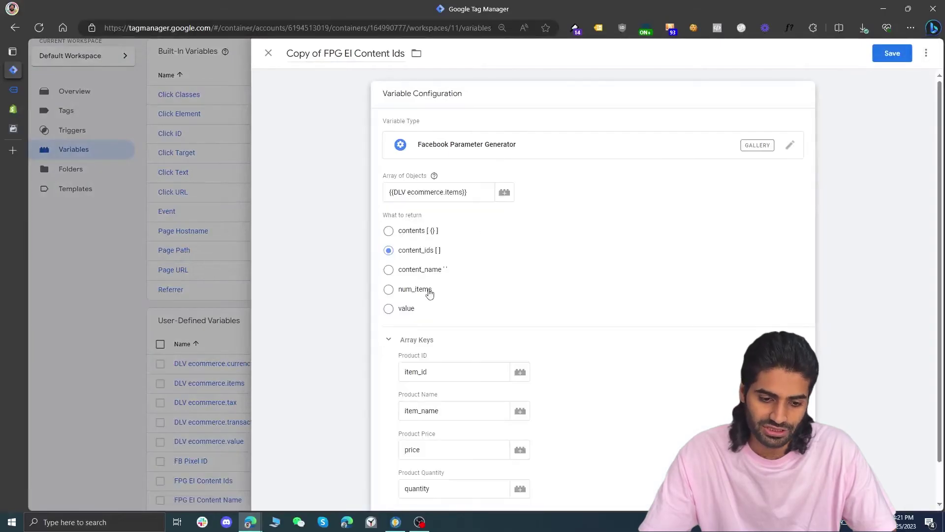
{"action": "left_click", "coordinate": [430, 293]}
{"action": "double_click", "coordinate": [398, 54]}
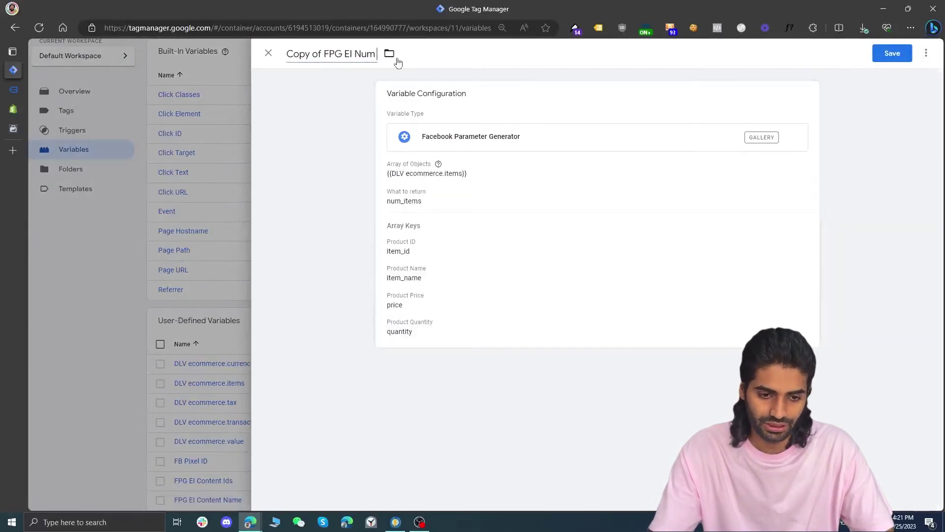
{"action": "key", "text": "Home"}
{"action": "key", "text": "ctrl+Delete"}
{"action": "key", "text": "ctrl+Delete"}
{"action": "left_click", "coordinate": [893, 53]}
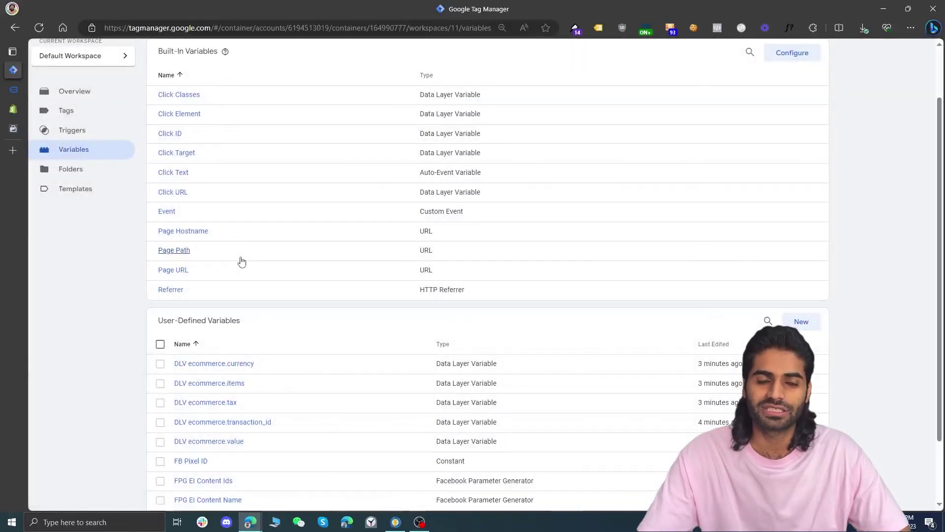
Create a new Facebook Pixel tag that fires on the CE custom_purchase trigger
{"action": "left_click", "coordinate": [67, 113]}
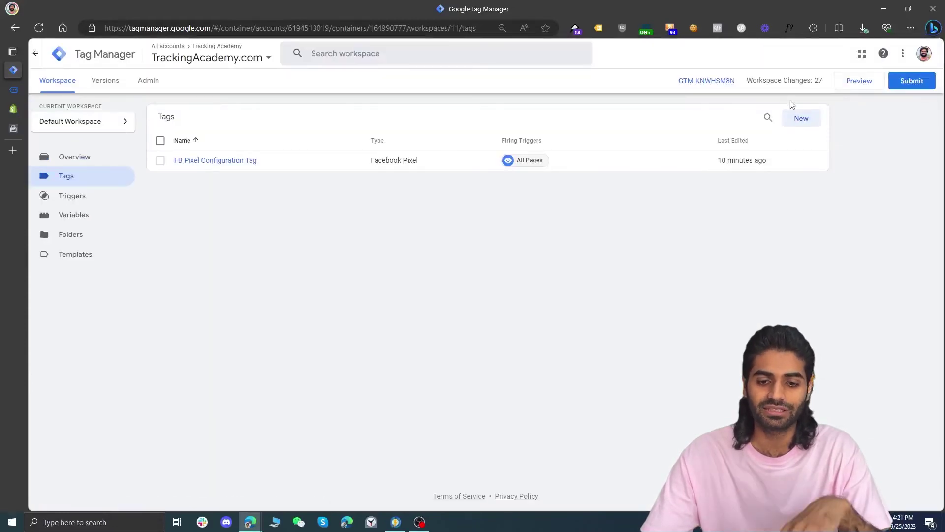
{"action": "left_click", "coordinate": [801, 118]}
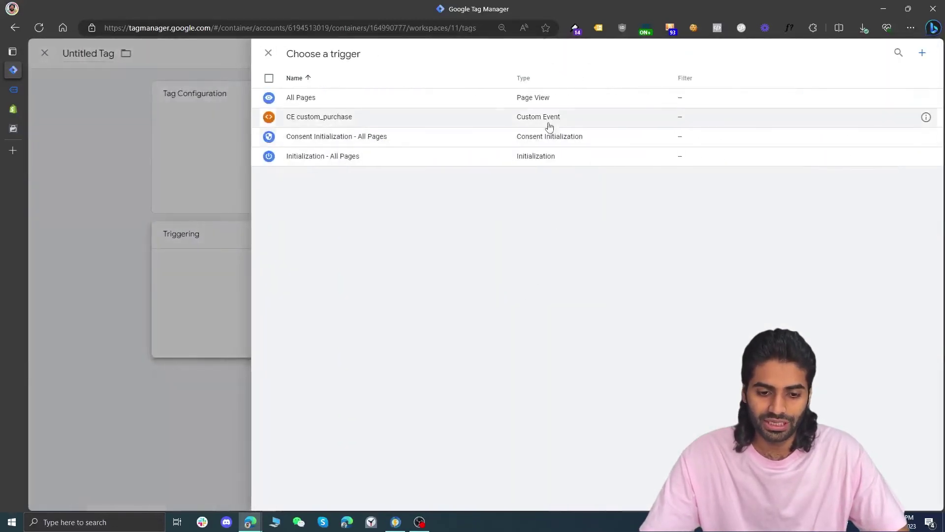
{"action": "left_click", "coordinate": [545, 118]}
{"action": "left_click", "coordinate": [481, 147]}
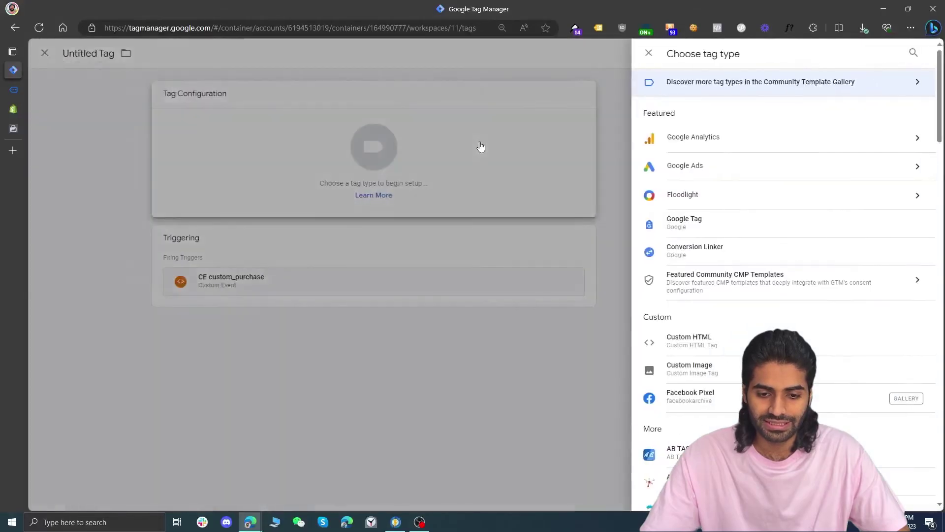
{"action": "left_click", "coordinate": [709, 396]}
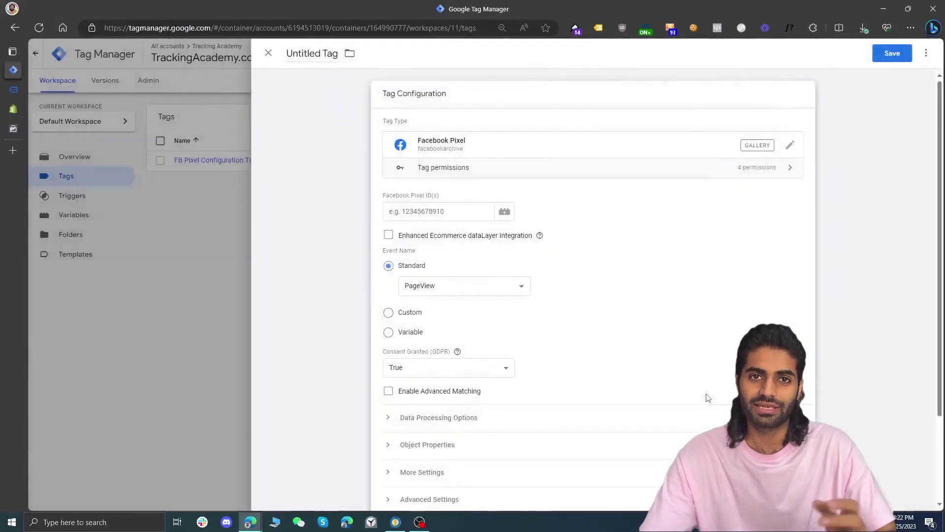
Set the pixel ID to {{FB Pixel ID}} and the standard event to Purchase, showing Object Properties
{"action": "left_click", "coordinate": [505, 210]}
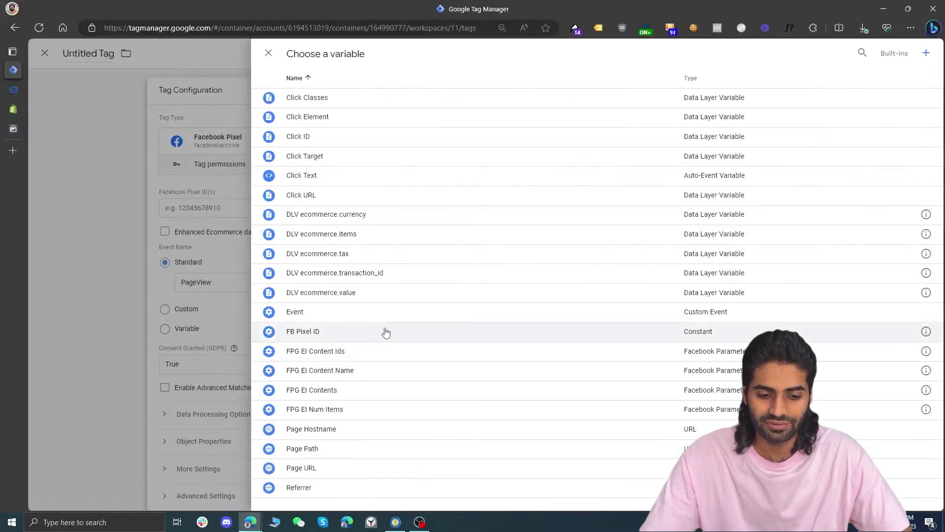
{"action": "left_click", "coordinate": [384, 331]}
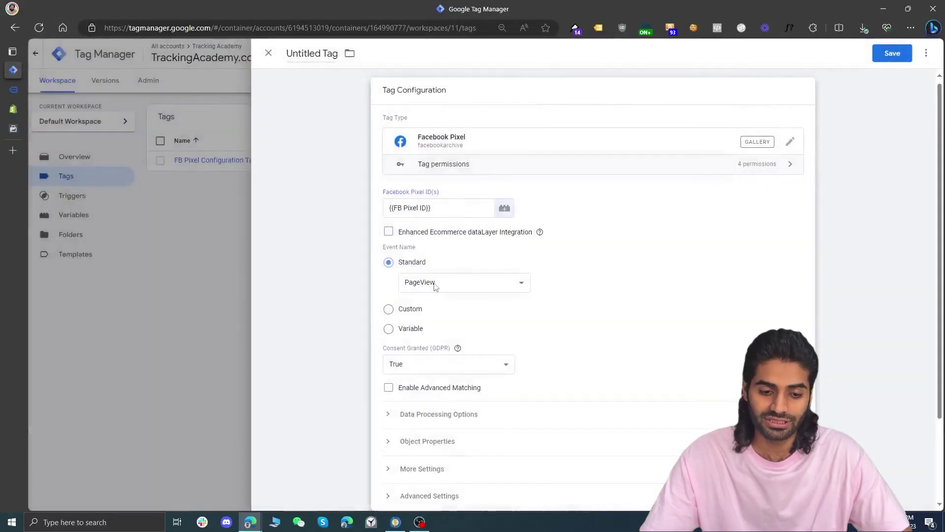
{"action": "left_click", "coordinate": [435, 285]}
{"action": "left_click", "coordinate": [438, 398]}
{"action": "scroll", "coordinate": [438, 401], "scroll_direction": "down", "scroll_amount": 2}
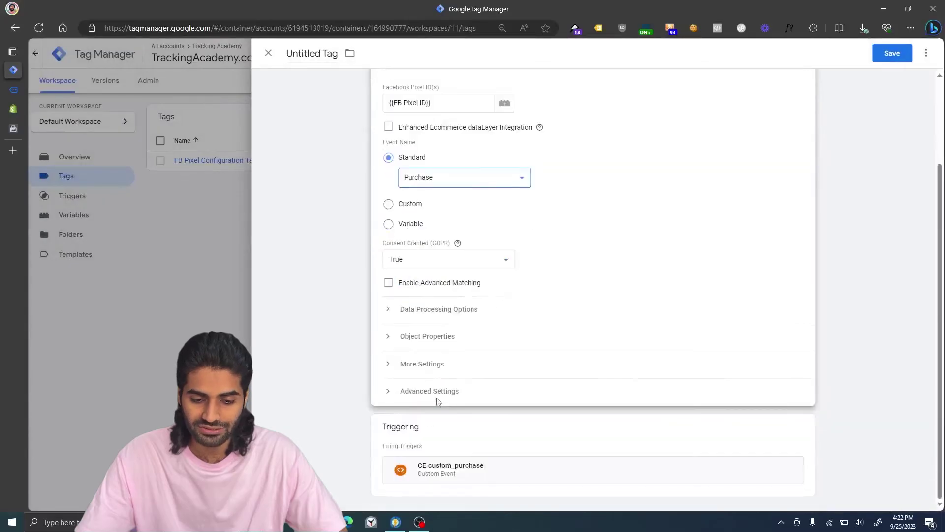
{"action": "left_click", "coordinate": [428, 336]}
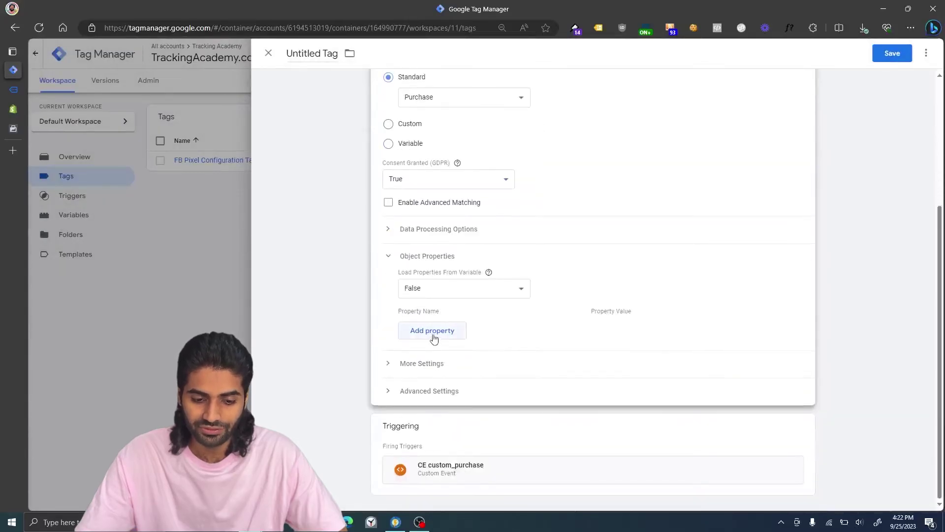
Add six property rows and set content_type to product
{"action": "left_click", "coordinate": [433, 338]}
{"action": "left_click", "coordinate": [439, 353]}
{"action": "left_click", "coordinate": [446, 376]}
{"action": "left_click", "coordinate": [449, 400]}
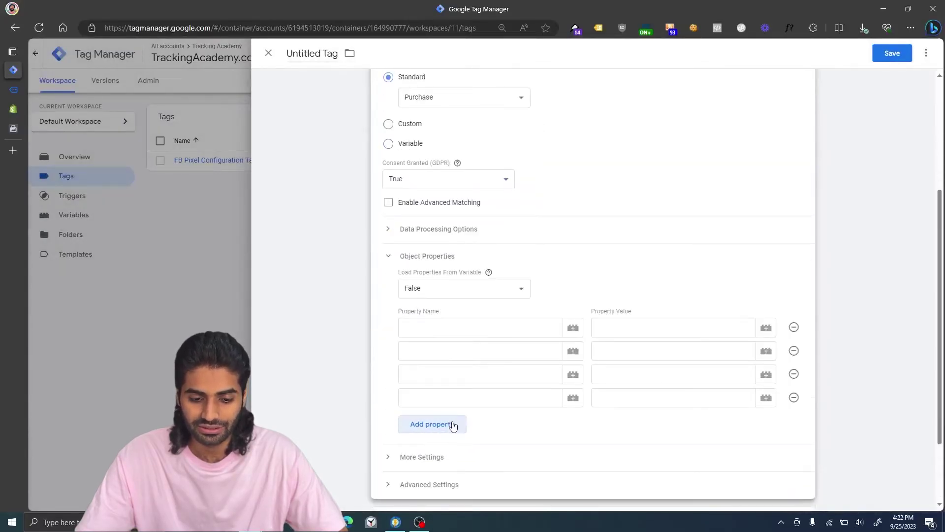
{"action": "left_click", "coordinate": [453, 425]}
{"action": "left_click", "coordinate": [452, 448]}
{"action": "left_click", "coordinate": [502, 335]}
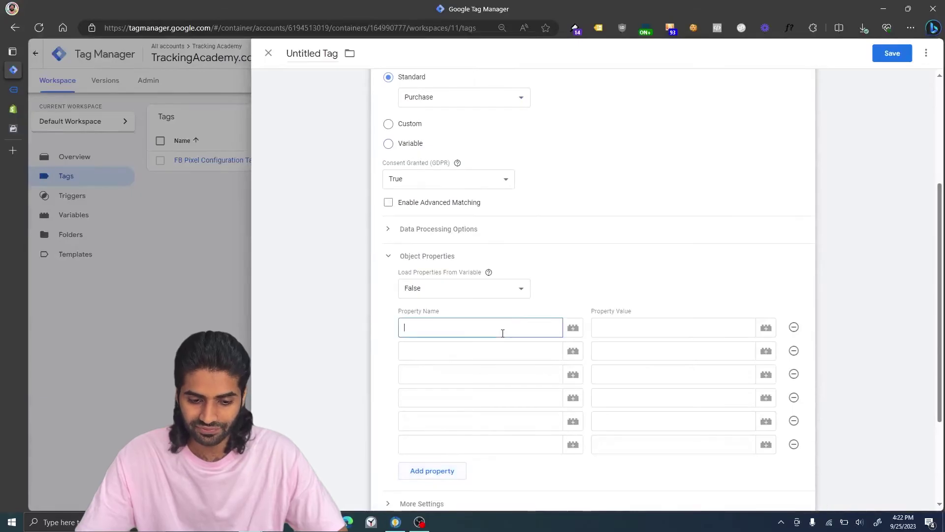
{"action": "type", "text": "content_"}
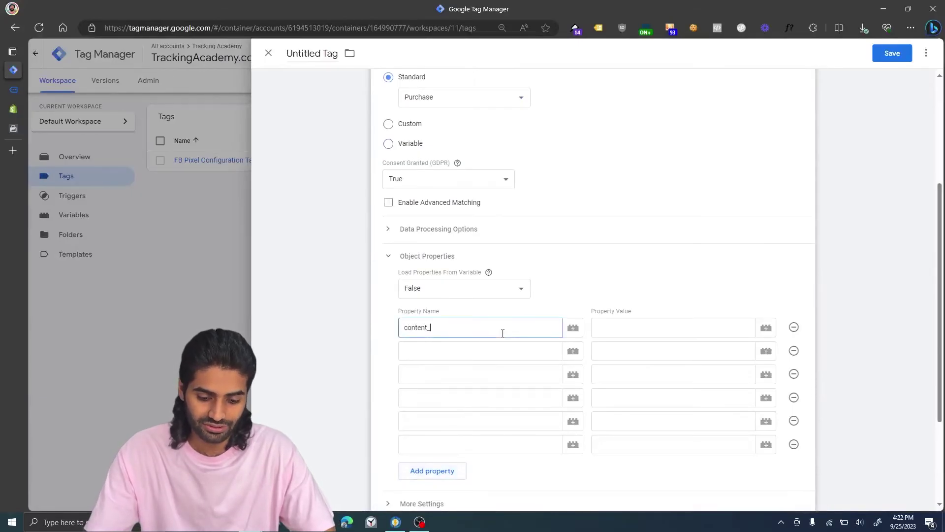
{"action": "type", "text": "type"}
{"action": "left_click", "coordinate": [631, 330]}
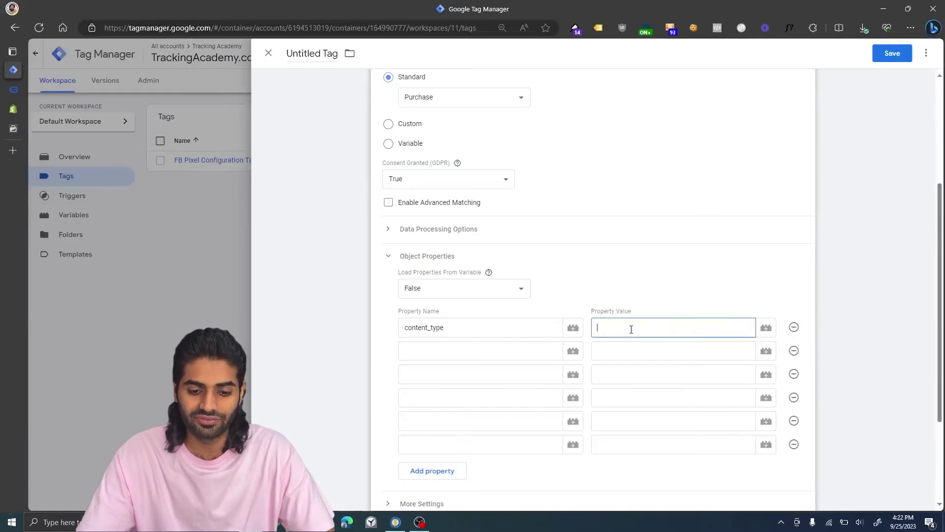
{"action": "type", "text": "purchas"}
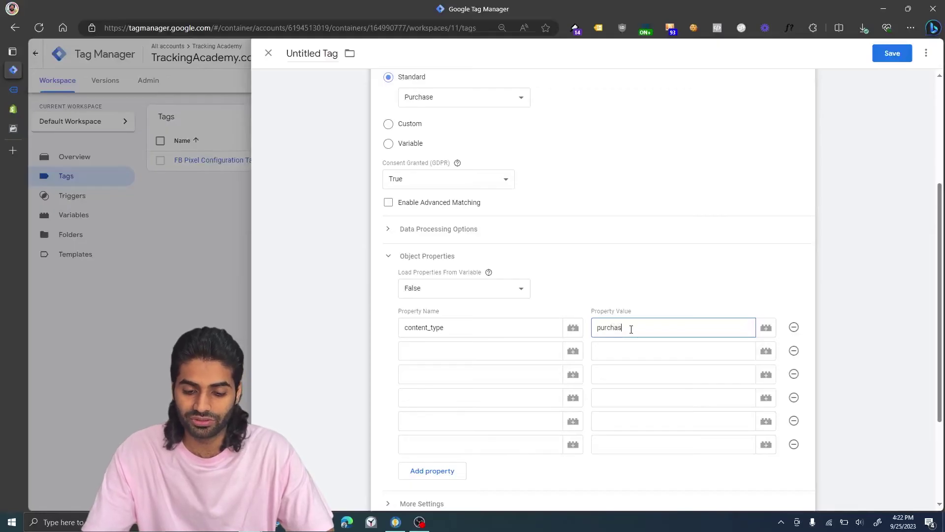
{"action": "key", "text": "ctrl+a"}
{"action": "type", "text": "product"}
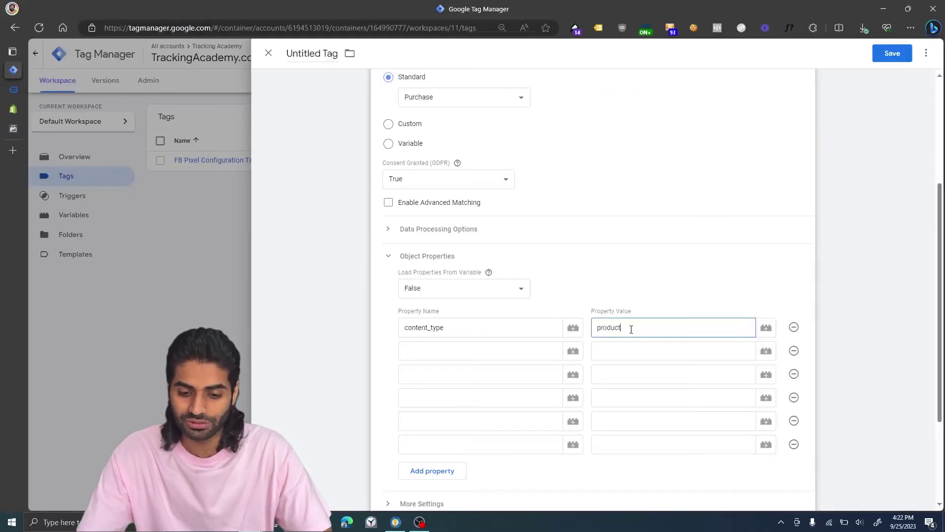
Map num_items to FPG EI Num Items and content_ids to FPG EI Content Ids
{"action": "left_click", "coordinate": [491, 349]}
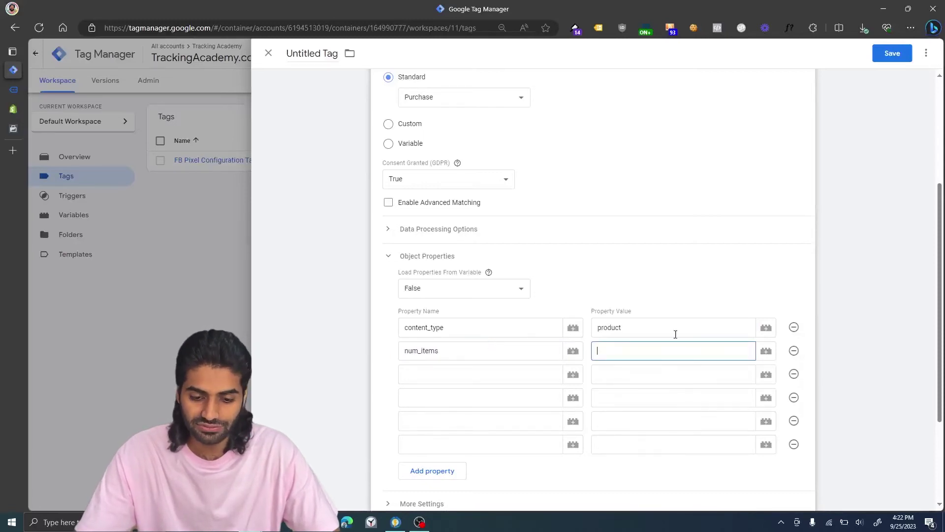
{"action": "left_click", "coordinate": [766, 351]}
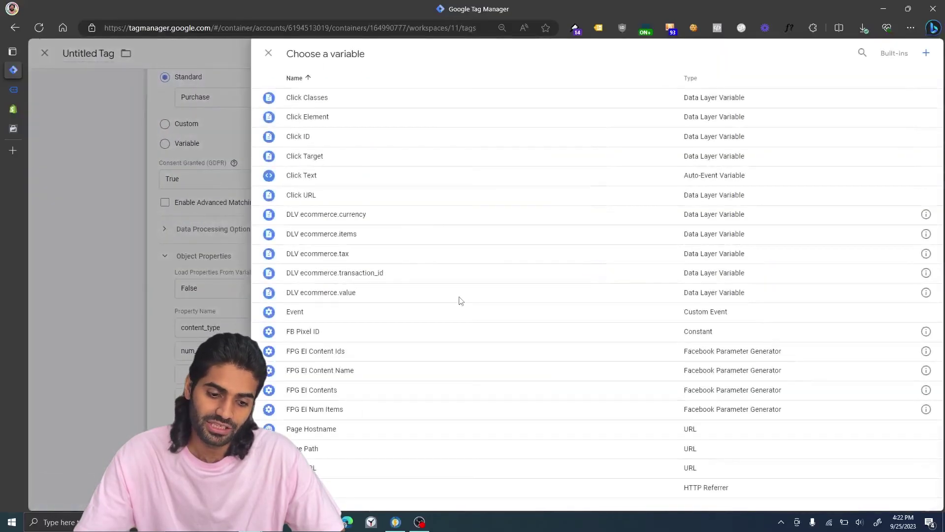
{"action": "left_click", "coordinate": [345, 413]}
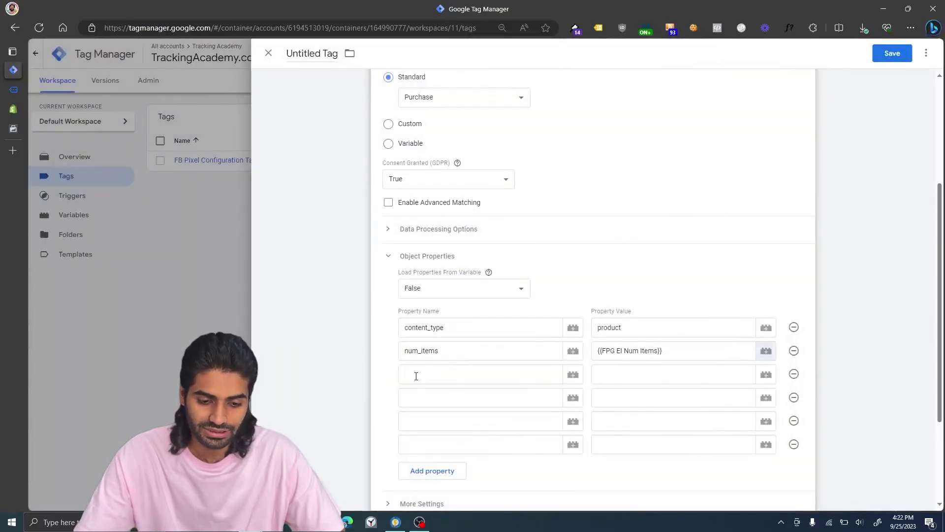
{"action": "left_click", "coordinate": [416, 375]}
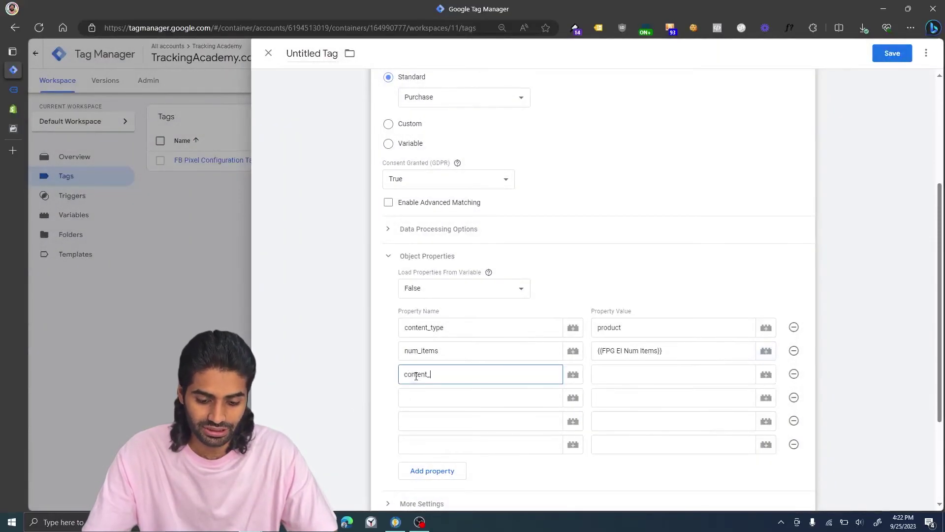
{"action": "type", "text": "content_ids"}
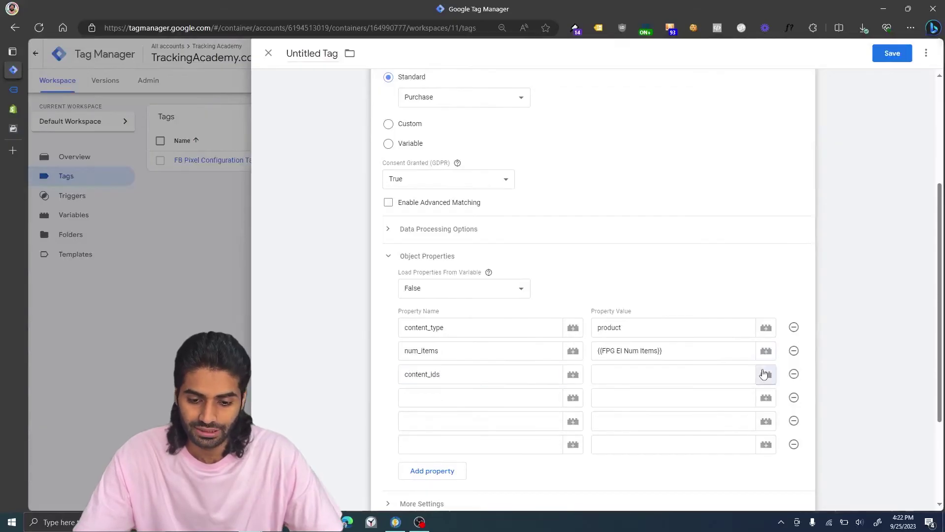
{"action": "left_click", "coordinate": [767, 375]}
{"action": "left_click", "coordinate": [394, 355]}
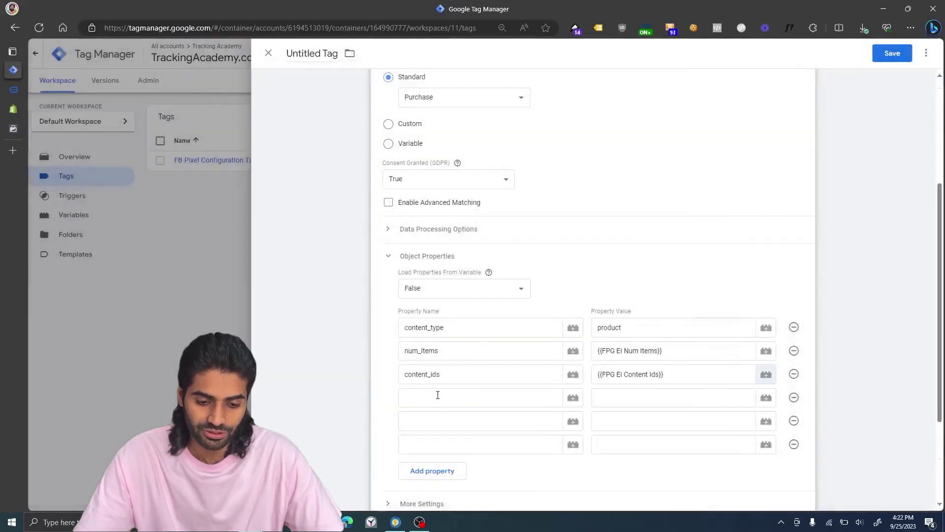
Map content_name to FPG EI Content Name and contents to FPG EI Contents
{"action": "left_click", "coordinate": [437, 396]}
{"action": "type", "text": "content_"}
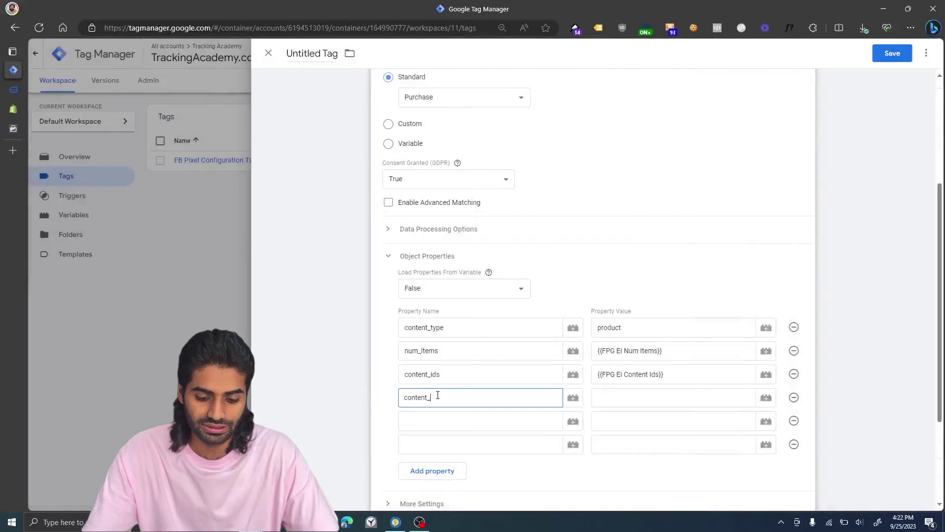
{"action": "type", "text": "name"}
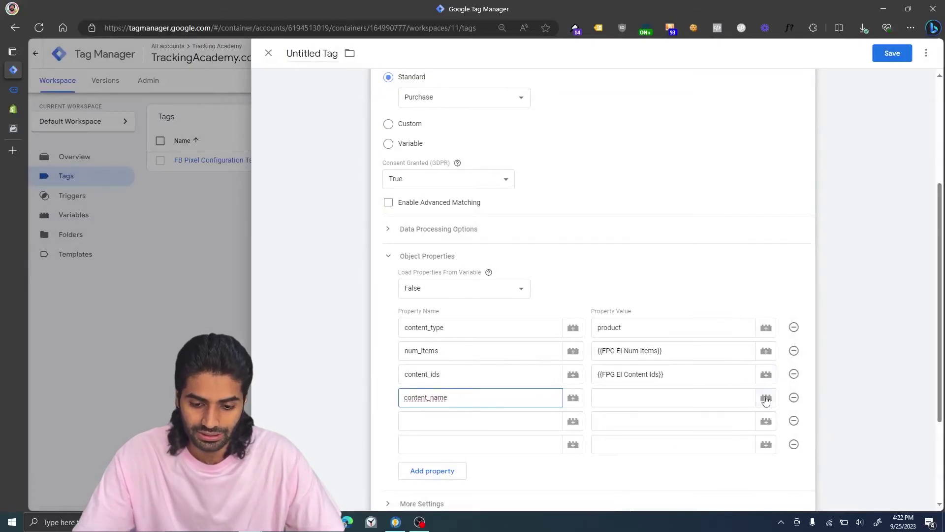
{"action": "left_click", "coordinate": [766, 399]}
{"action": "left_click", "coordinate": [317, 373]}
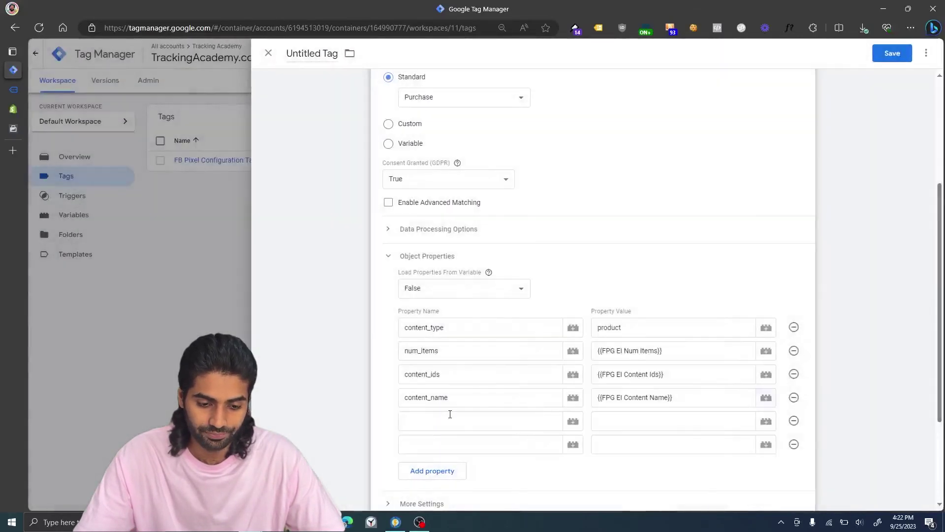
{"action": "left_click", "coordinate": [450, 414]}
{"action": "type", "text": "cont"}
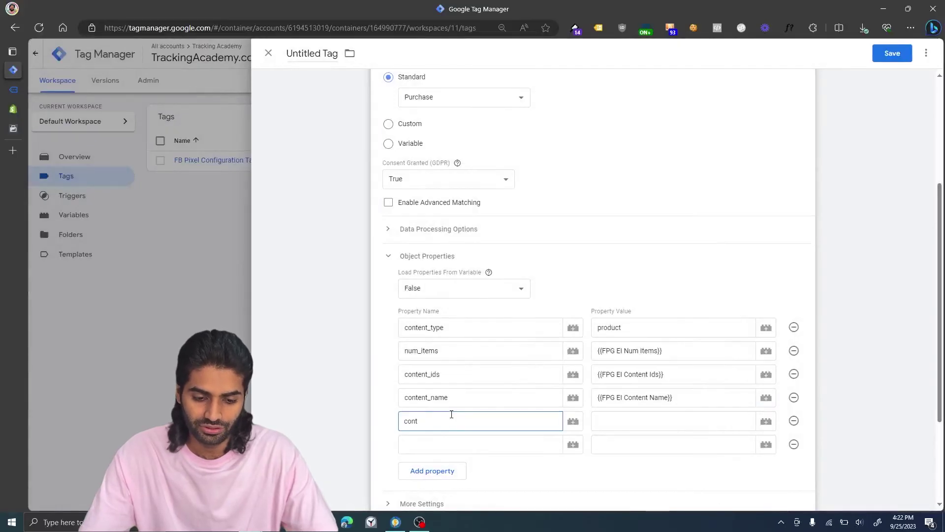
{"action": "type", "text": "ents"}
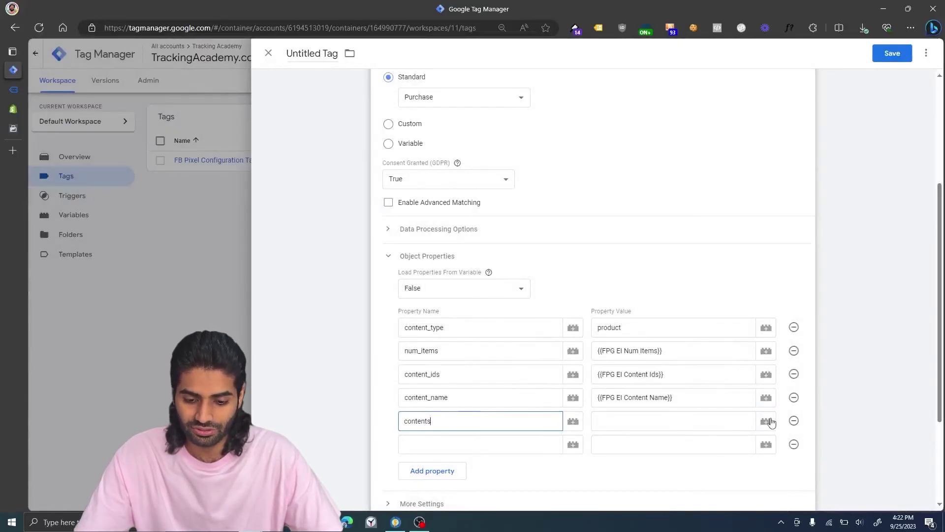
{"action": "left_click", "coordinate": [767, 421]}
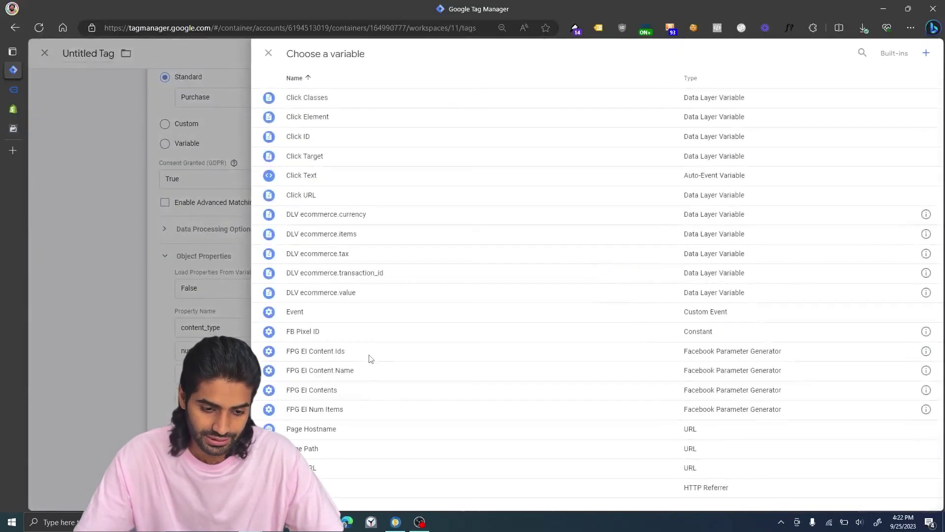
{"action": "left_click", "coordinate": [339, 396]}
Map value to DLV ecommerce.value and currency to DLV ecommerce.currency
{"action": "left_click", "coordinate": [436, 445]}
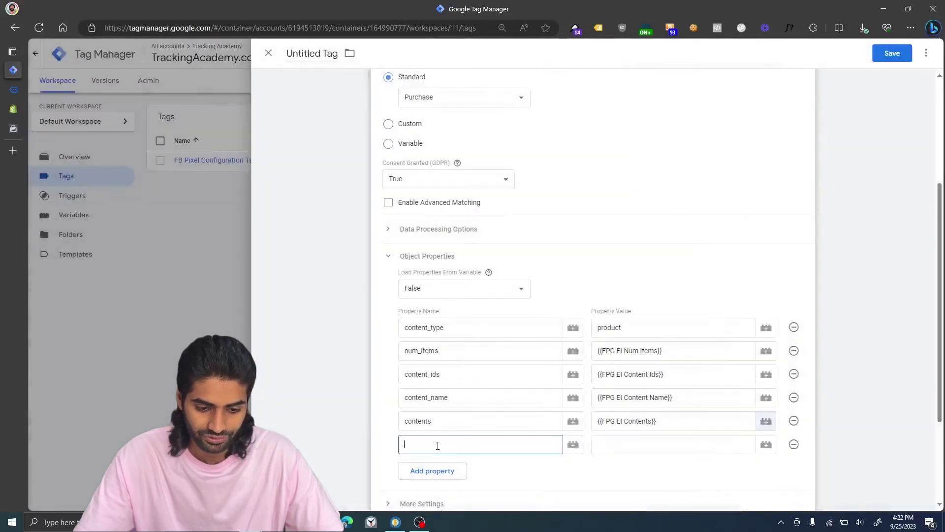
{"action": "type", "text": "value"}
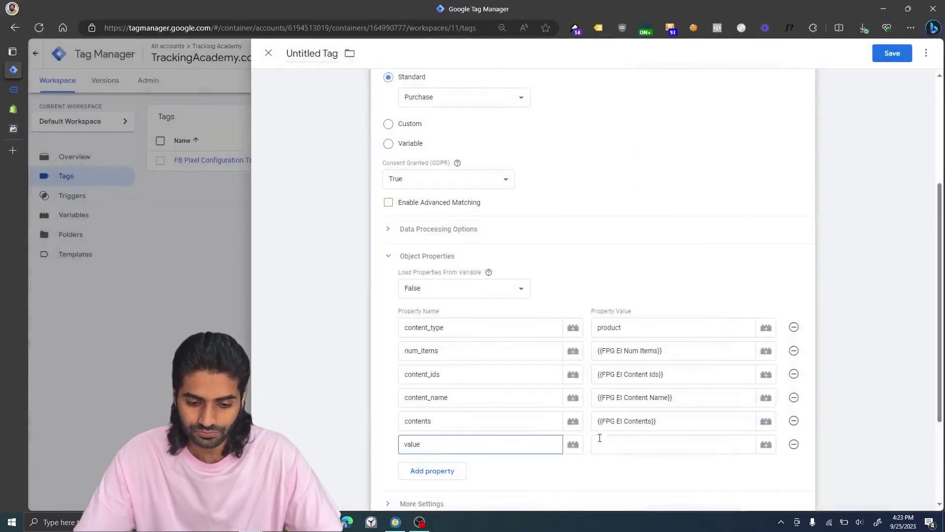
{"action": "left_click", "coordinate": [768, 446]}
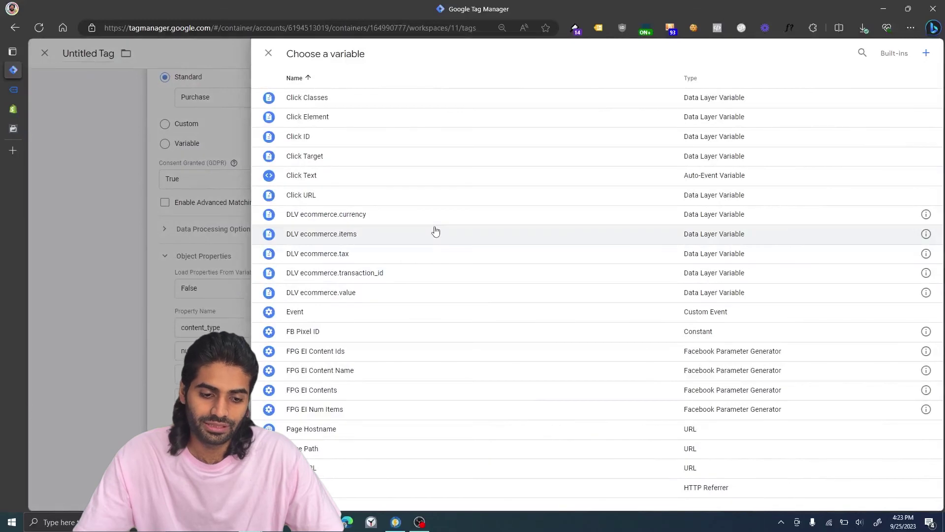
{"action": "left_click", "coordinate": [379, 292]}
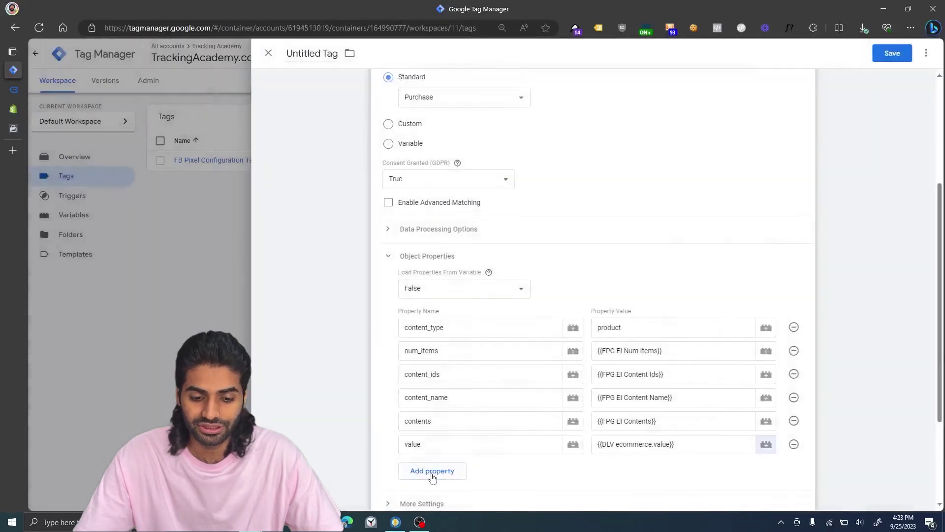
{"action": "scroll", "coordinate": [429, 481], "scroll_direction": "down", "scroll_amount": 3}
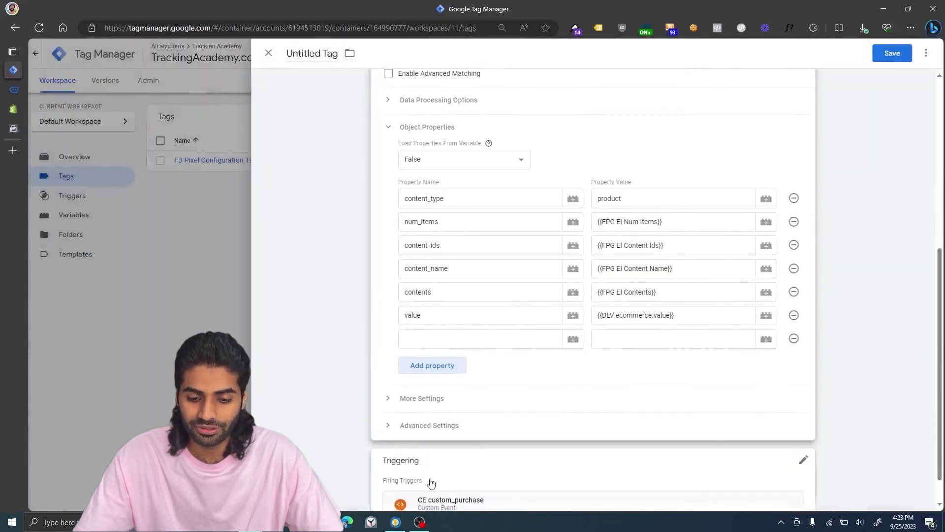
{"action": "left_click", "coordinate": [605, 295]}
{"action": "left_click", "coordinate": [479, 337]}
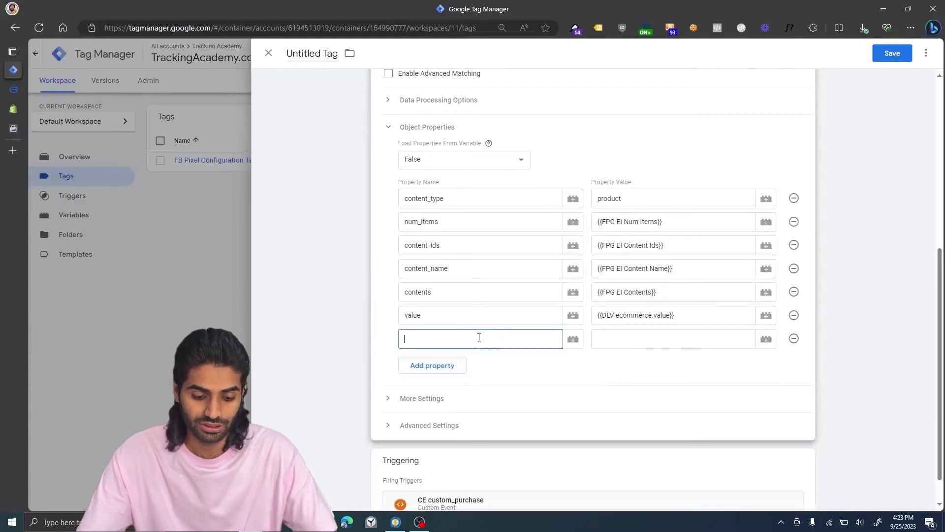
{"action": "type", "text": "cure"}
{"action": "key", "text": "BackSpace"}
{"action": "key", "text": "BackSpace"}
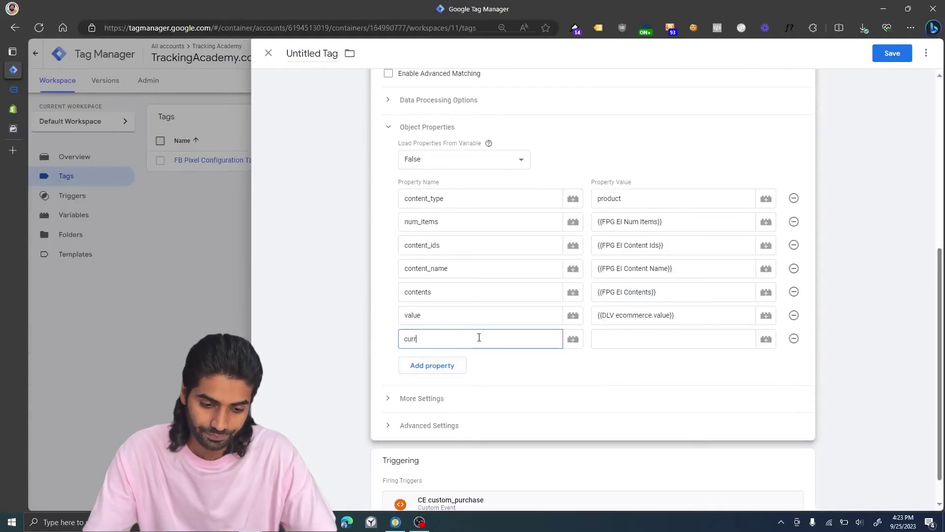
{"action": "type", "text": "ency"}
{"action": "left_click", "coordinate": [767, 340]}
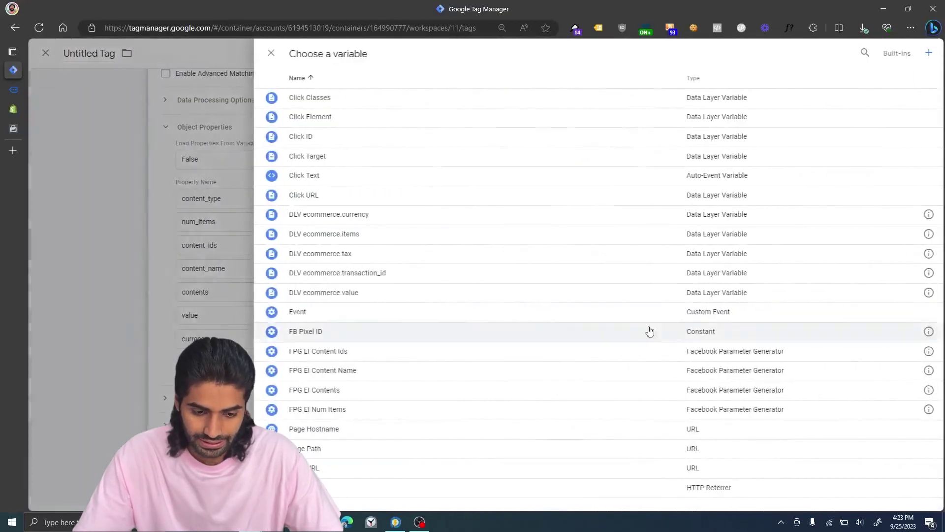
{"action": "left_click", "coordinate": [372, 221]}
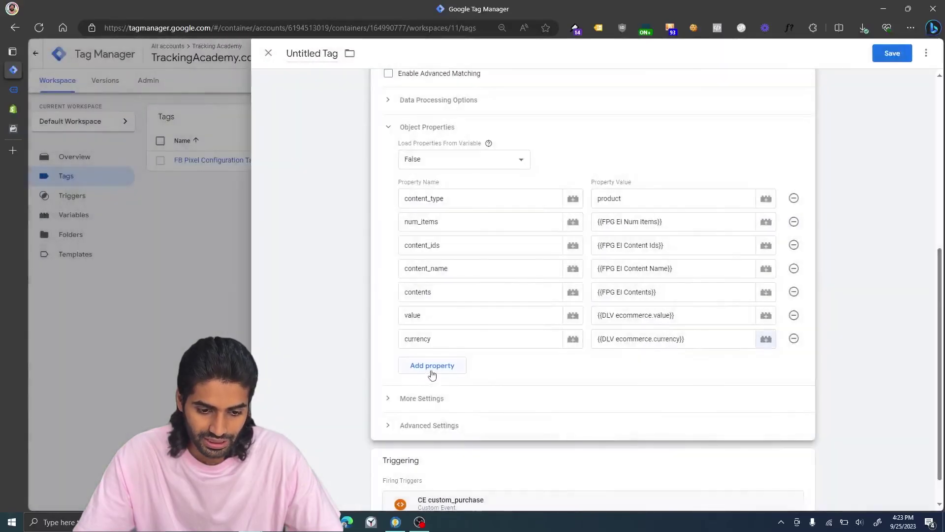
Add an order_id property mapped to DLV ecommerce.transaction_id
{"action": "left_click", "coordinate": [431, 367]}
{"action": "left_click", "coordinate": [439, 363]}
{"action": "type", "text": "order_"}
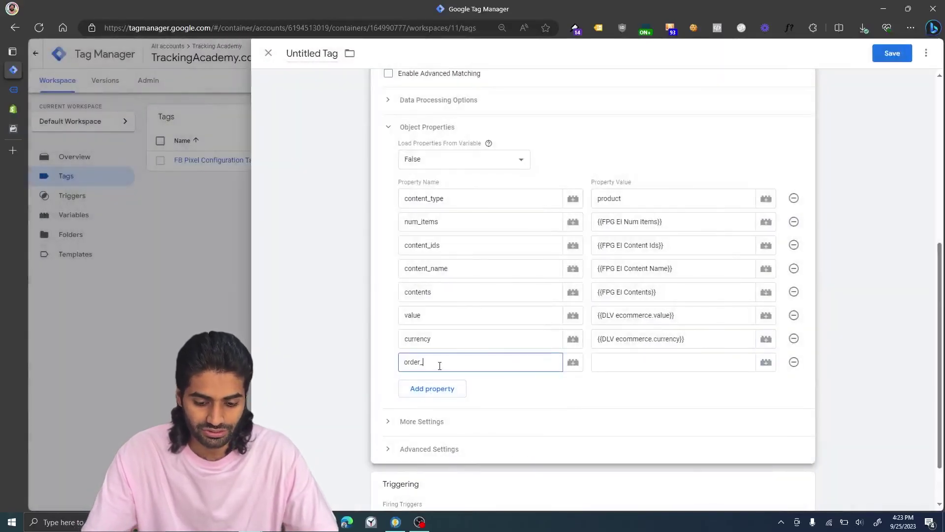
{"action": "type", "text": "id"}
{"action": "left_click", "coordinate": [766, 363]}
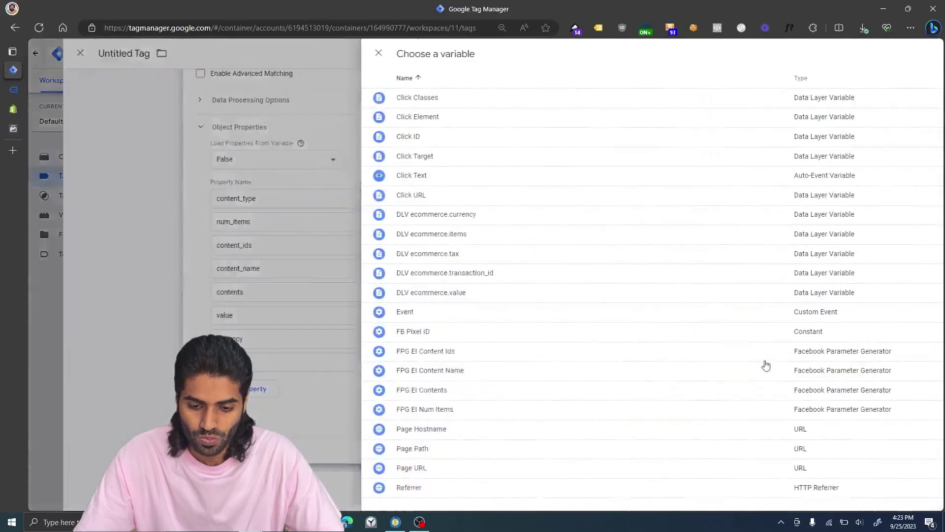
{"action": "left_click", "coordinate": [413, 279]}
{"action": "left_click", "coordinate": [339, 197]}
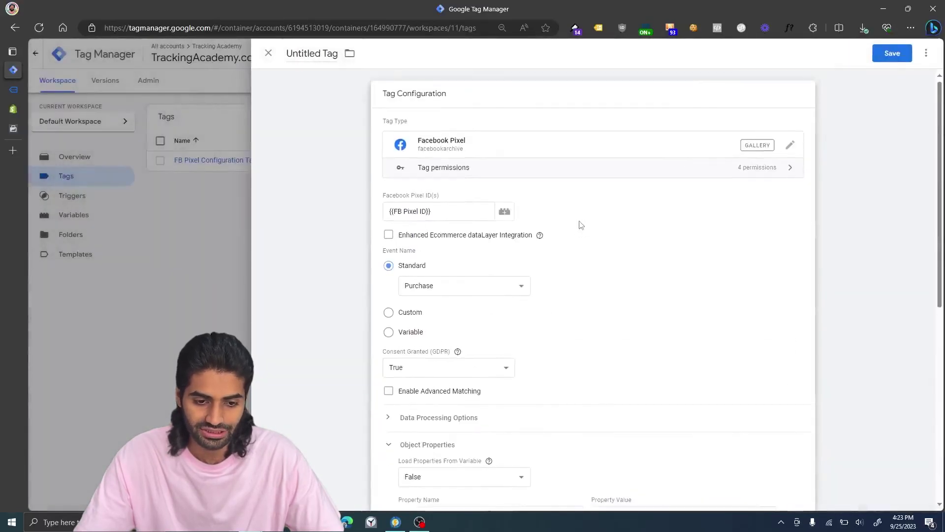
Name the tag 'FB Pixel purchase' and save it
{"action": "left_click", "coordinate": [320, 58]}
{"action": "type", "text": "FB"}
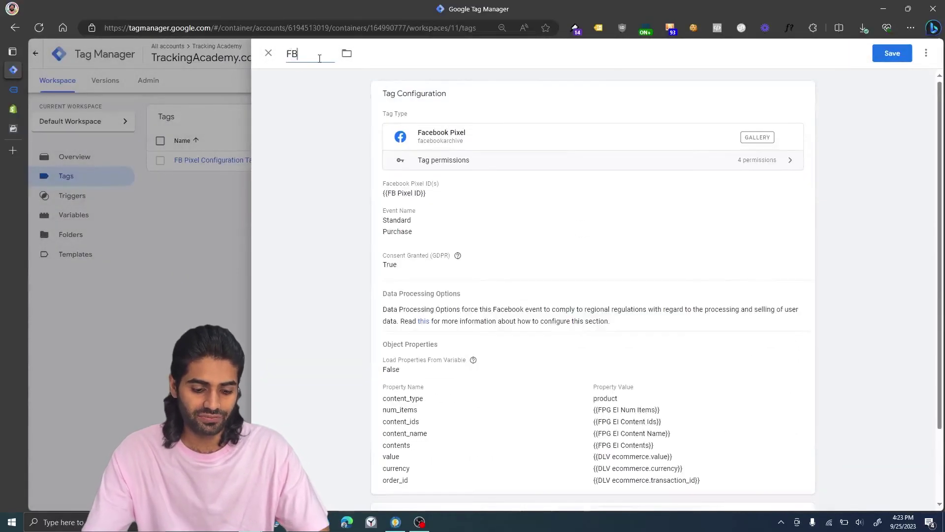
{"action": "type", "text": " Pixel pur"}
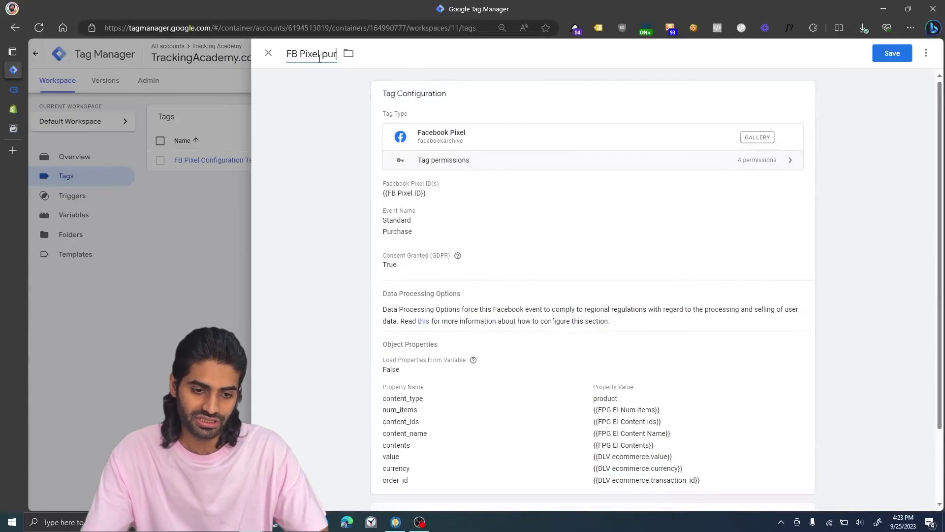
{"action": "type", "text": "chase"}
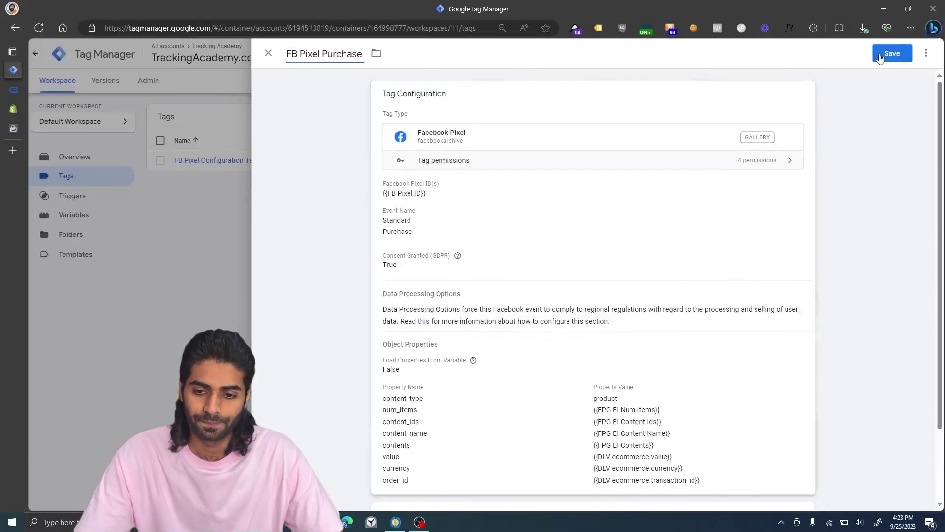
{"action": "left_click", "coordinate": [893, 53]}
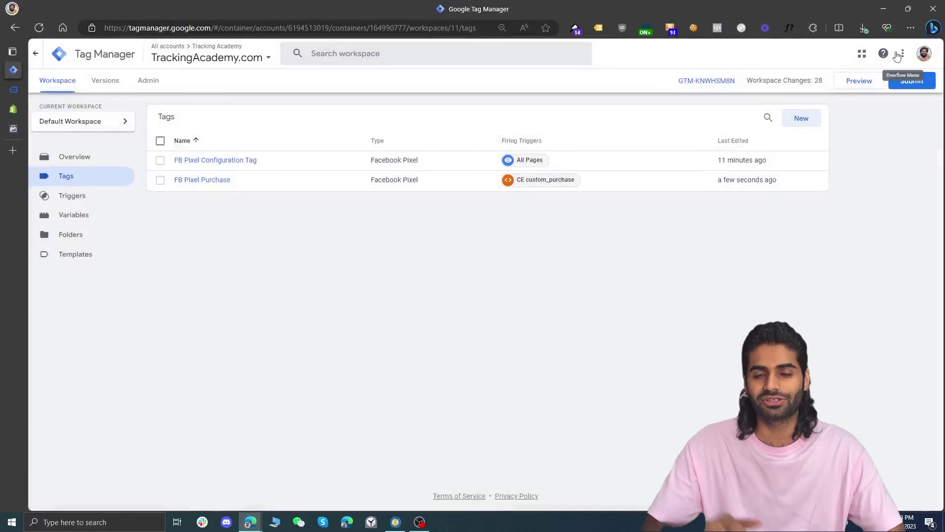
Start a preview session and place Tag Assistant and the store side by side
{"action": "left_click", "coordinate": [860, 81]}
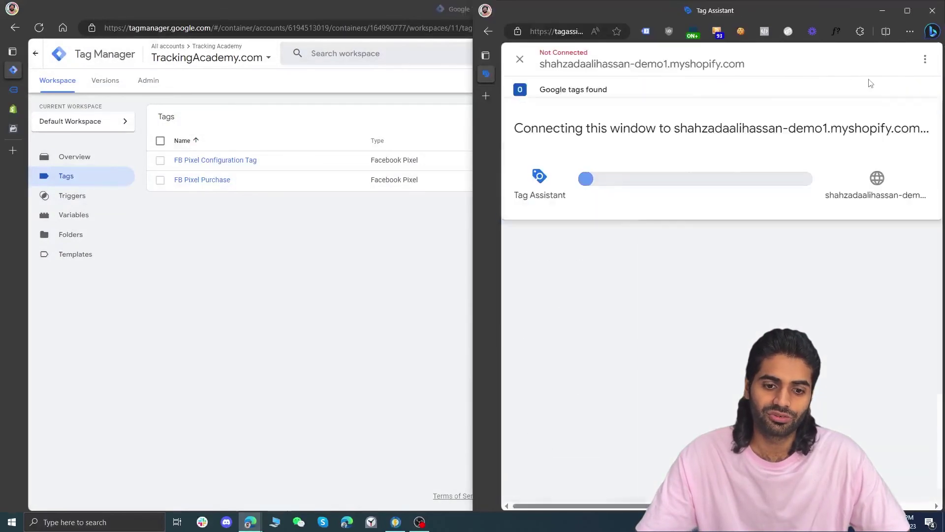
{"action": "left_click", "coordinate": [348, 10]}
{"action": "left_click_drag", "start_coordinate": [349, 10], "coordinate": [943, 216]}
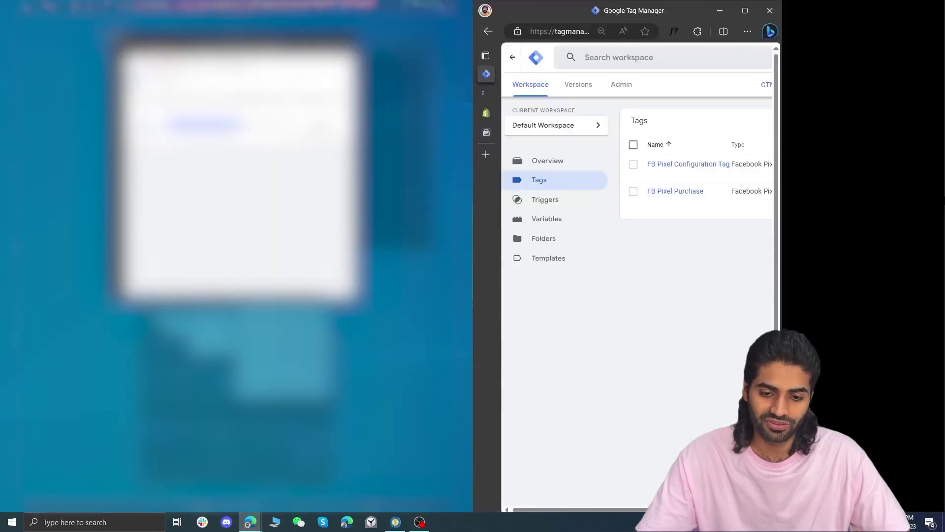
{"action": "left_click", "coordinate": [305, 168]}
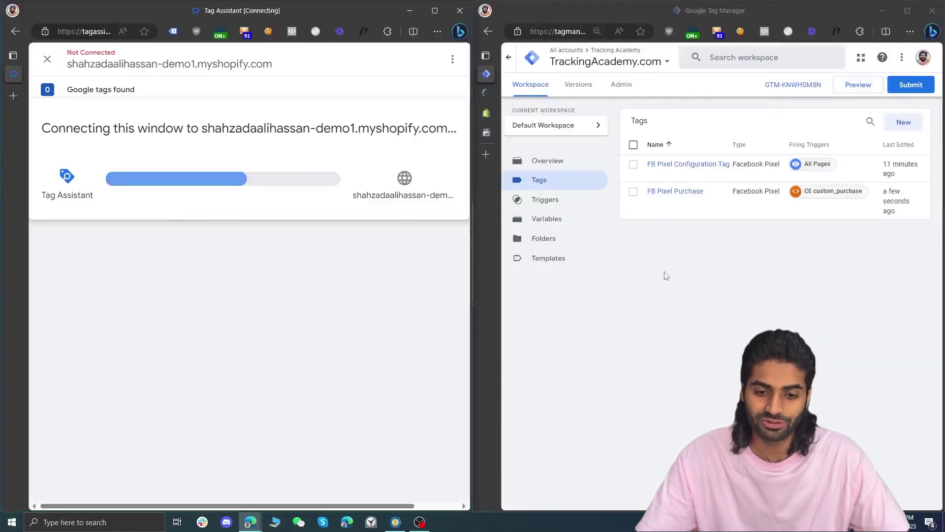
Open the Product 001 Title page in the store and choose Buy it now
{"action": "left_click", "coordinate": [492, 97]}
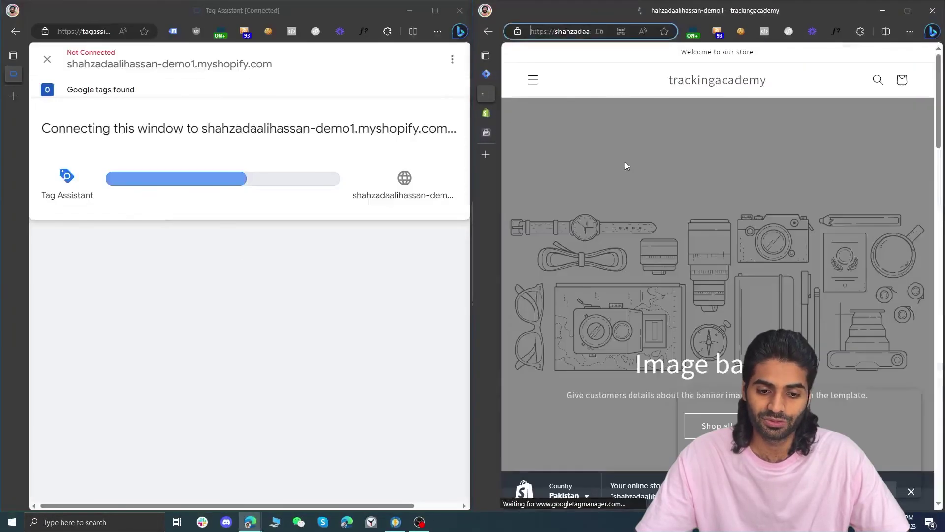
{"action": "scroll", "coordinate": [627, 188], "scroll_direction": "down", "scroll_amount": 8}
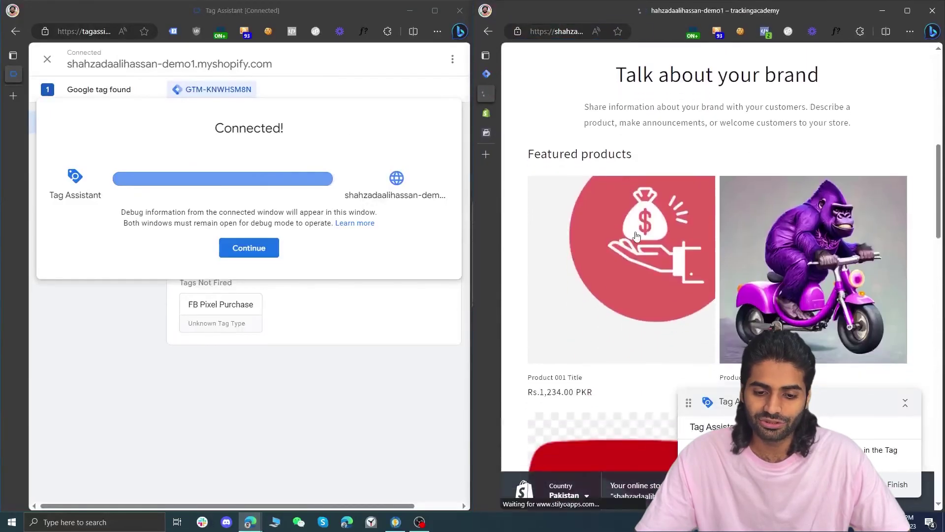
{"action": "left_click", "coordinate": [637, 236]}
{"action": "scroll", "coordinate": [635, 237], "scroll_direction": "down", "scroll_amount": 1}
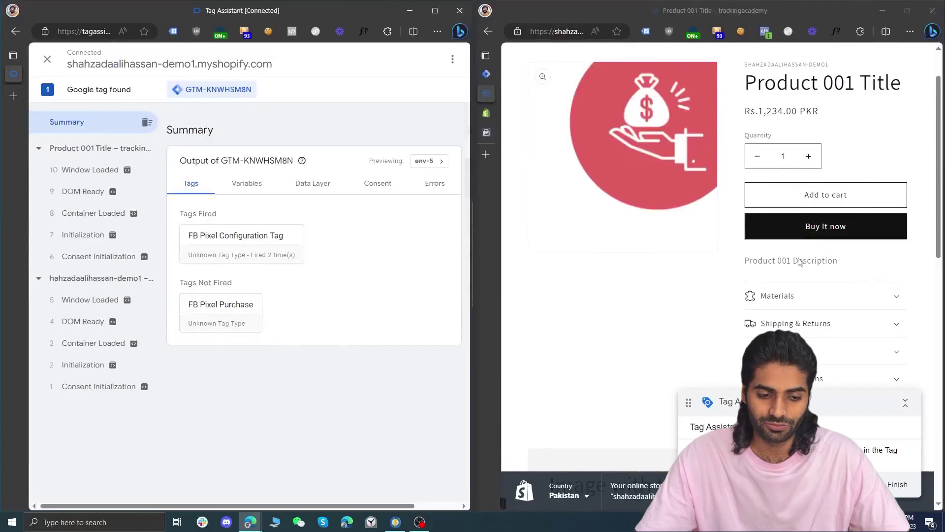
{"action": "left_click", "coordinate": [874, 238]}
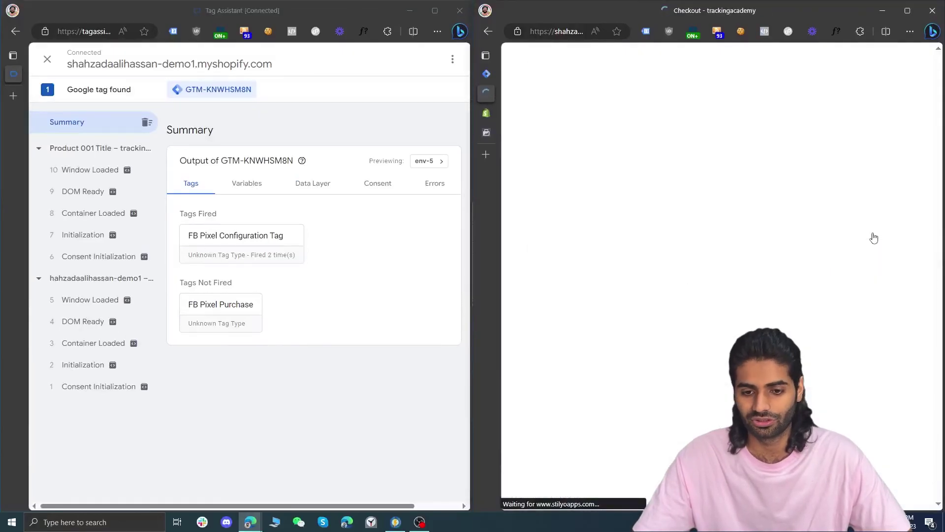
Fill in a test e-mail and dummy 'test' shipping details, then continue to payment
{"action": "type", "text": "test"}
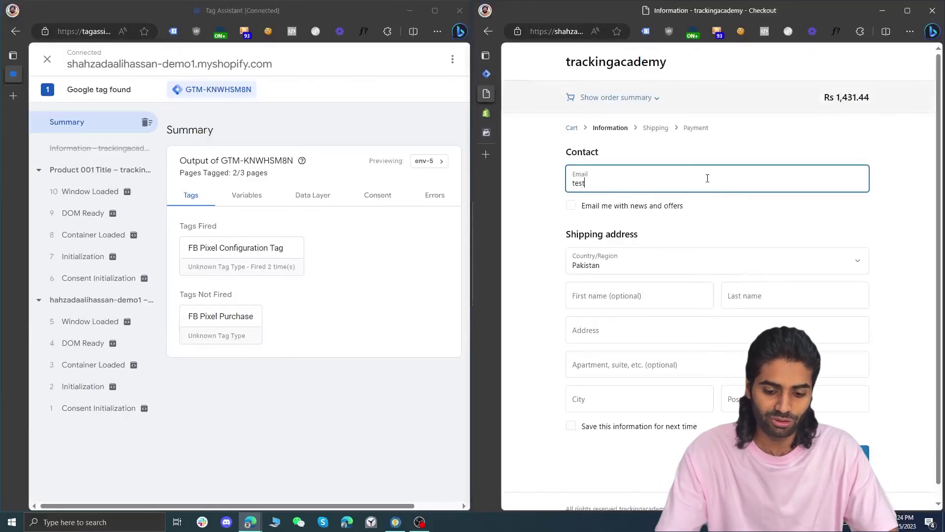
{"action": "type", "text": "008@te"}
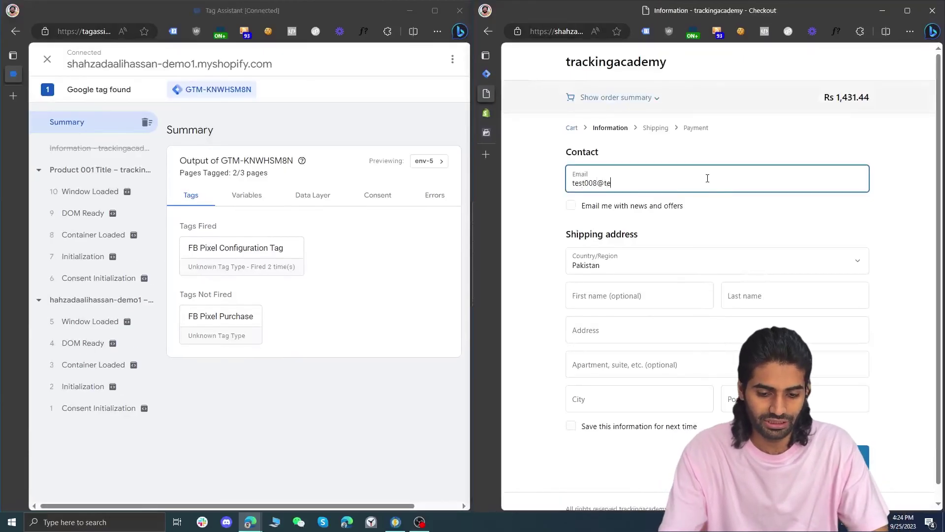
{"action": "type", "text": "ster.com"}
{"action": "key", "text": "Tab"}
{"action": "key", "text": "Tab"}
{"action": "type", "text": "test"}
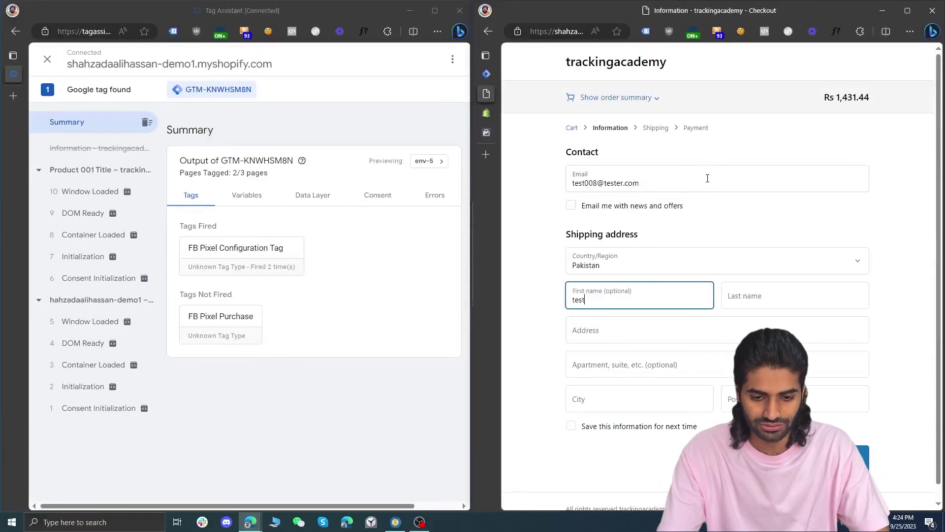
{"action": "key", "text": "Tab"}
{"action": "type", "text": "tes"}
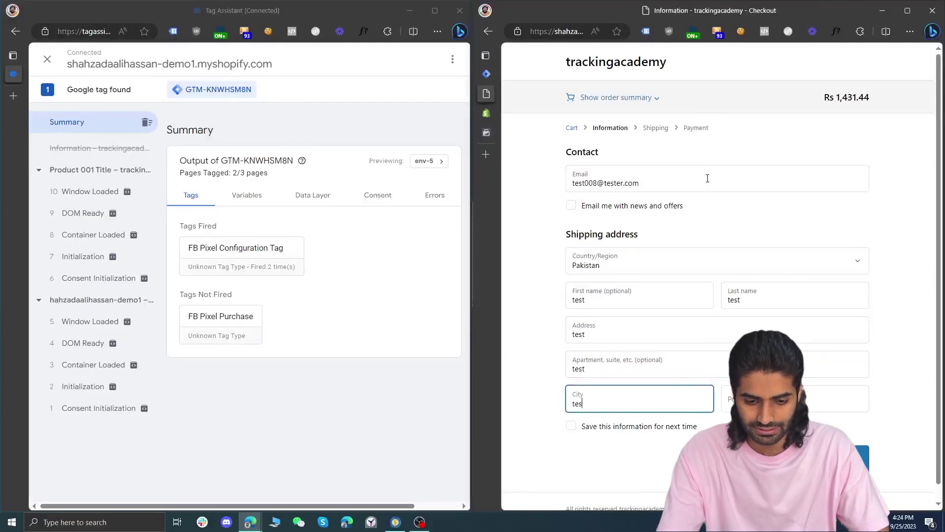
{"action": "type", "text": "t\ttest\ttest\ttest\tte"}
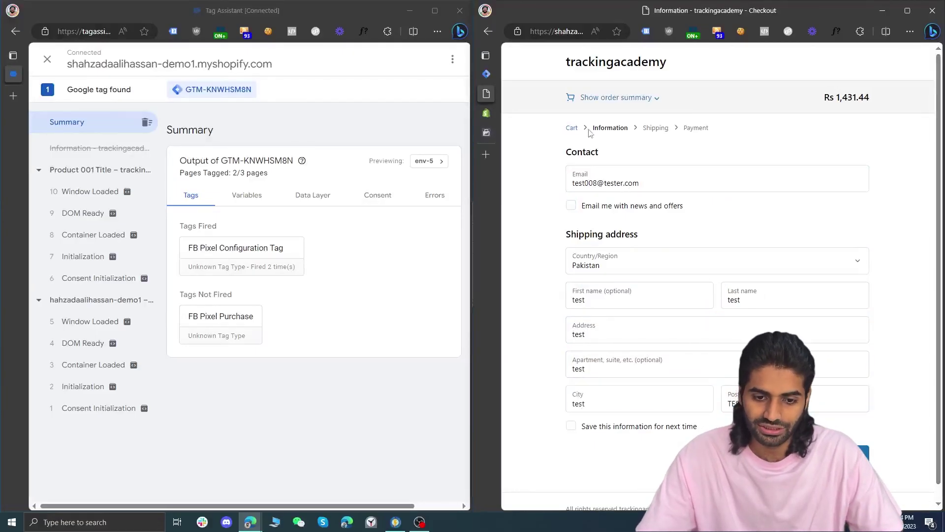
{"action": "left_click", "coordinate": [580, 30]}
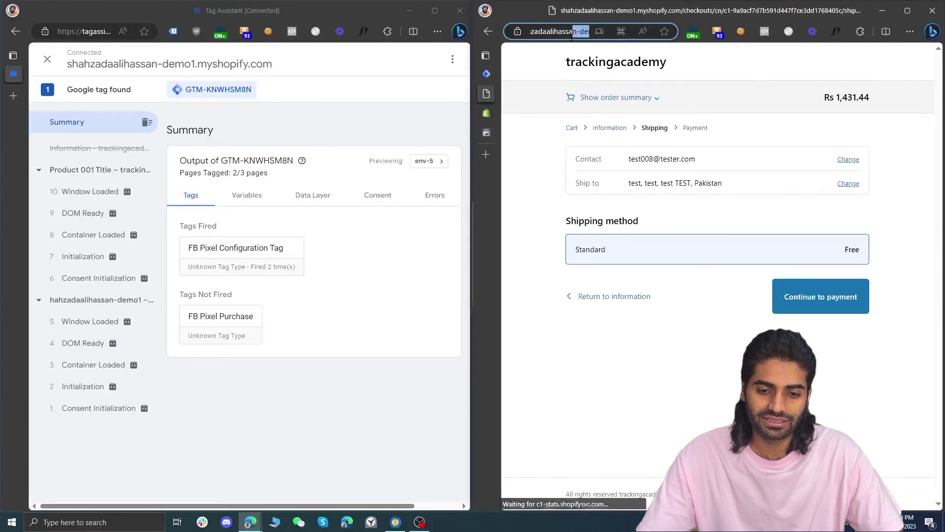
{"action": "left_click", "coordinate": [806, 293]}
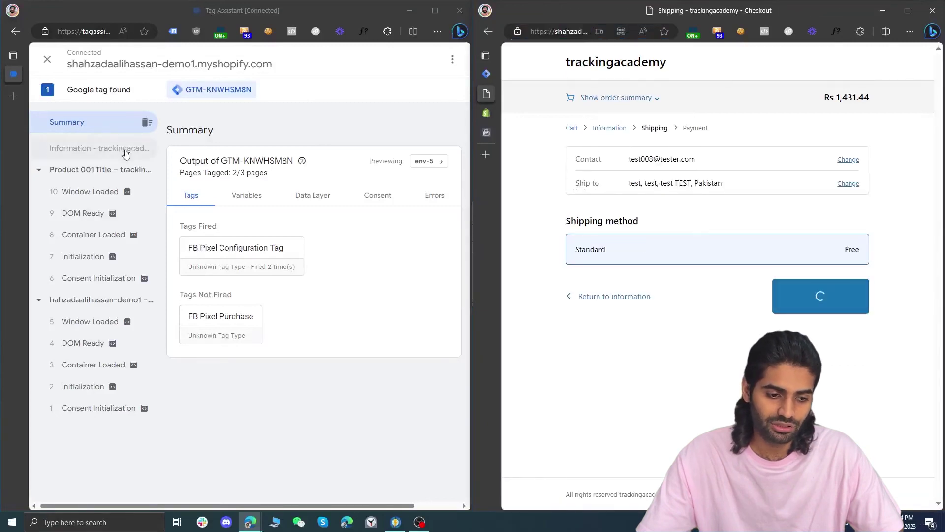
Enter the bogus test card details and place the order
{"action": "left_click", "coordinate": [123, 150]}
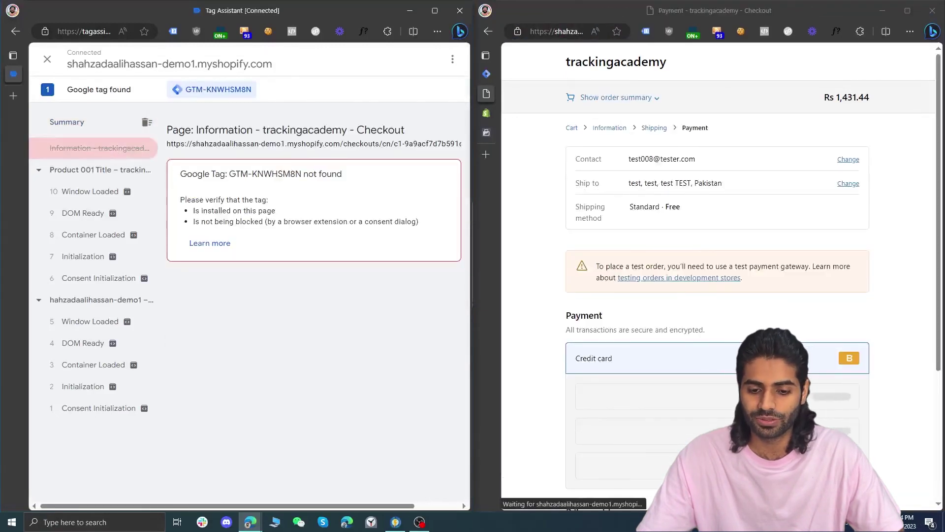
{"action": "scroll", "coordinate": [721, 275], "scroll_direction": "down", "scroll_amount": 4}
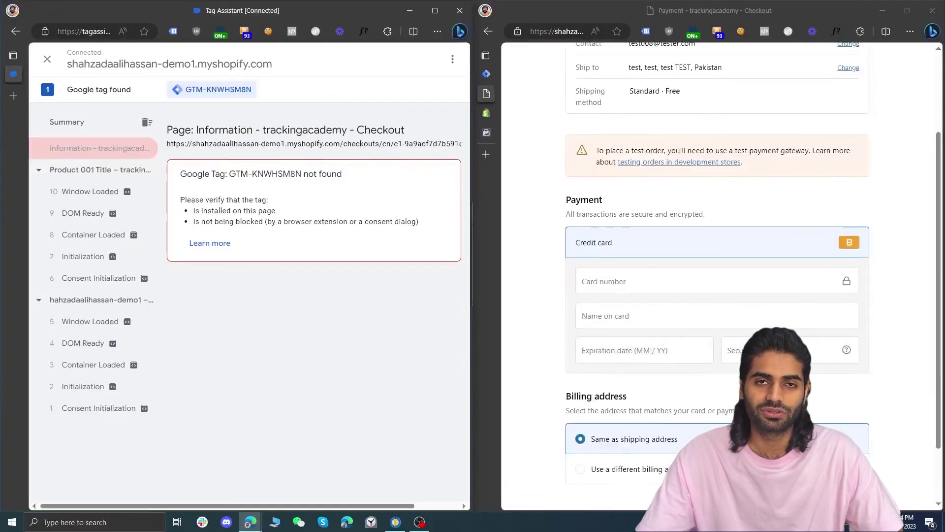
{"action": "left_click", "coordinate": [654, 214]}
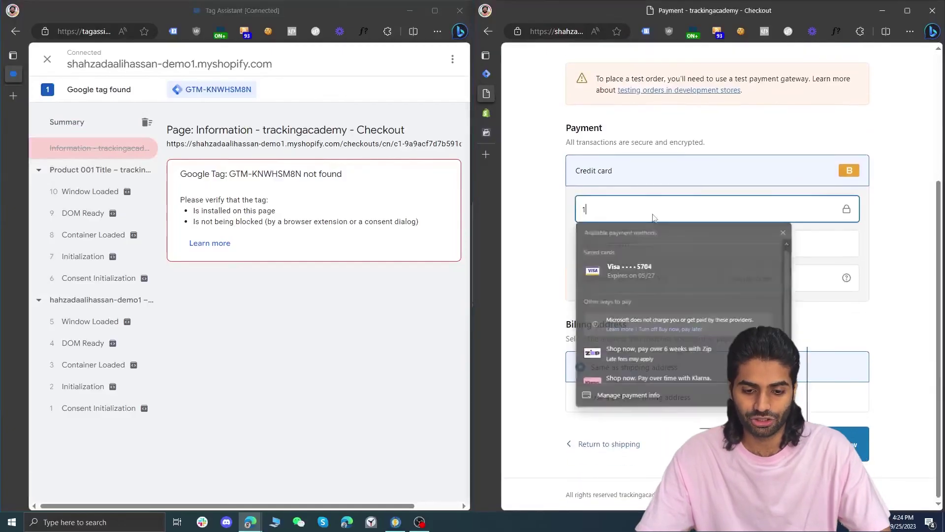
{"action": "type", "text": "1"}
{"action": "key", "text": "Tab"}
{"action": "type", "text": "Bogus Car"}
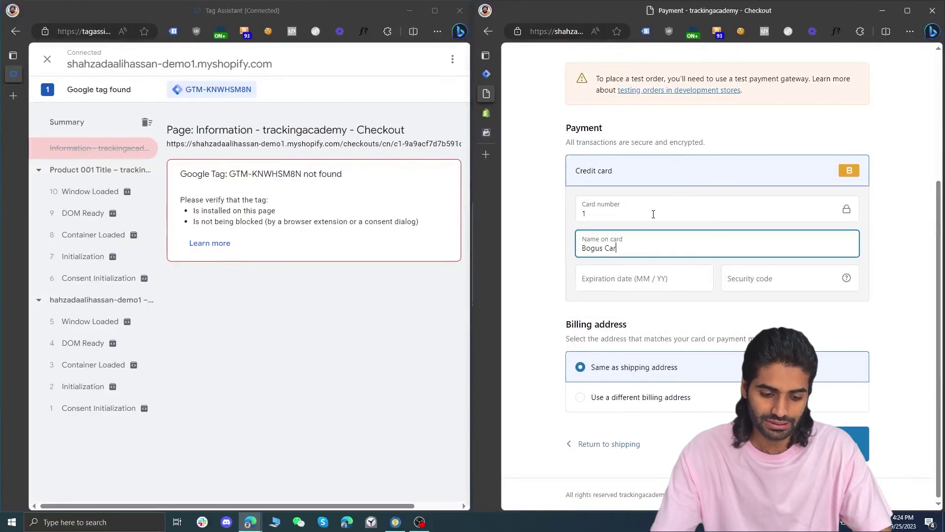
{"action": "type", "text": "d"}
{"action": "key", "text": "Tab"}
{"action": "type", "text": "12"}
{"action": "type", "text": "123"}
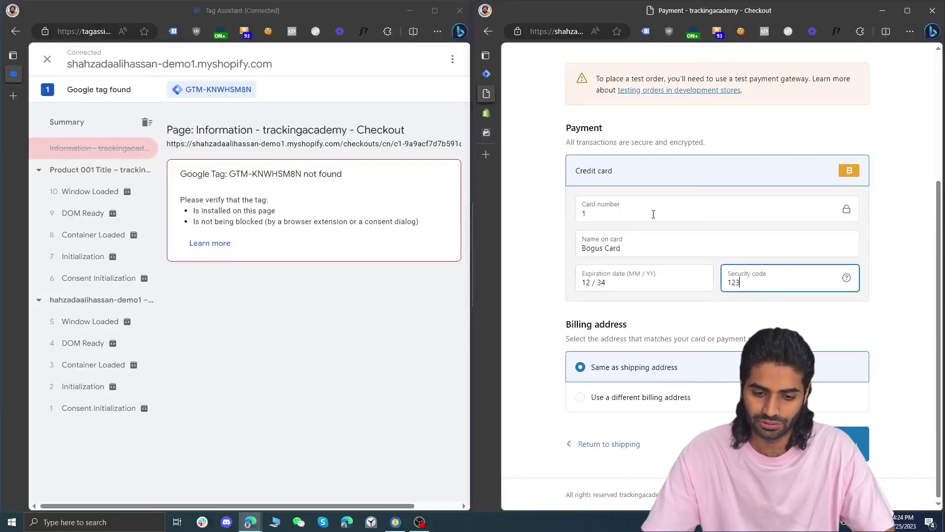
{"action": "key", "text": "Tab"}
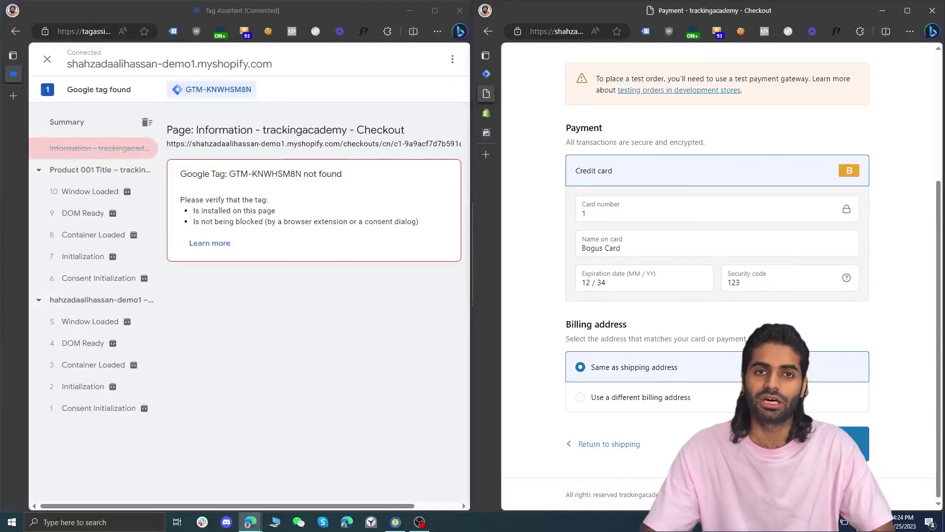
{"action": "key", "text": "Return"}
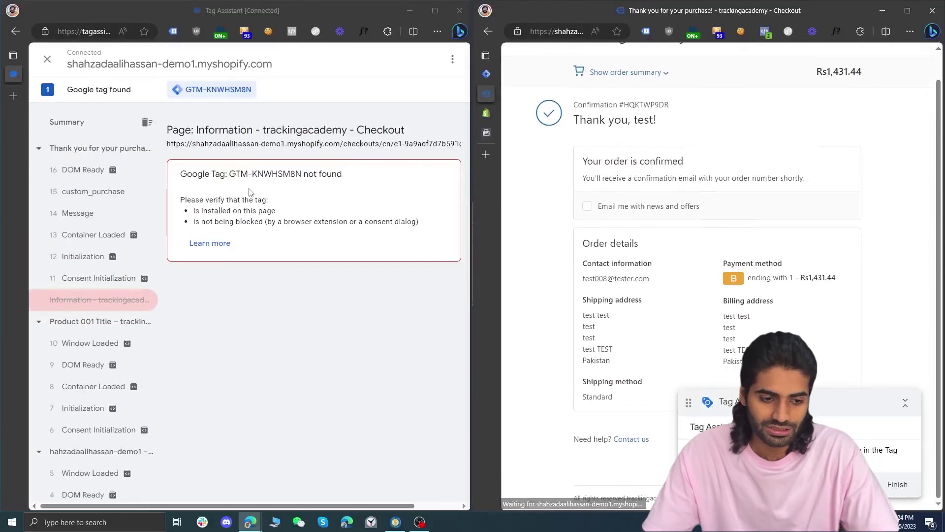
Confirm FB Pixel Purchase fired on custom_purchase and inspect the Purchase event's parameters in Pixel Helper and Events Manager
{"action": "left_click", "coordinate": [126, 193]}
{"action": "left_click", "coordinate": [118, 217]}
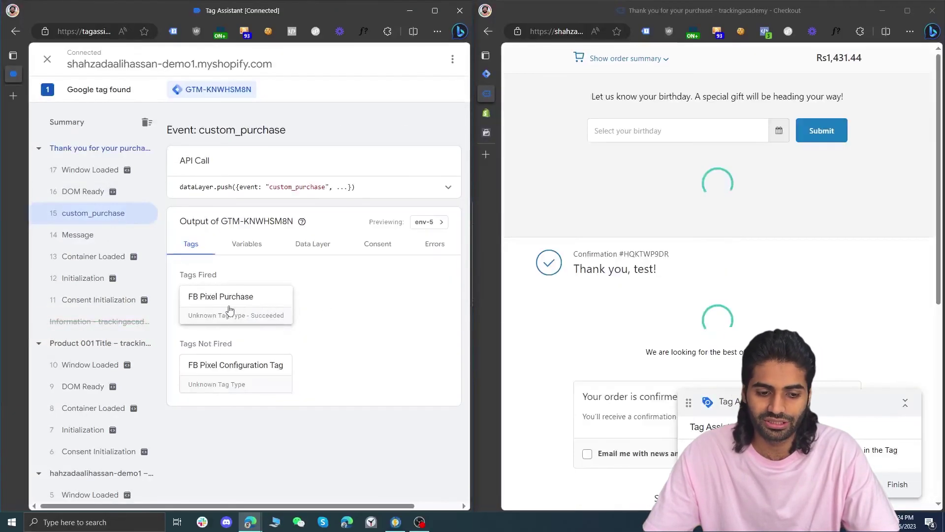
{"action": "left_click", "coordinate": [765, 32]}
{"action": "left_click", "coordinate": [597, 169]}
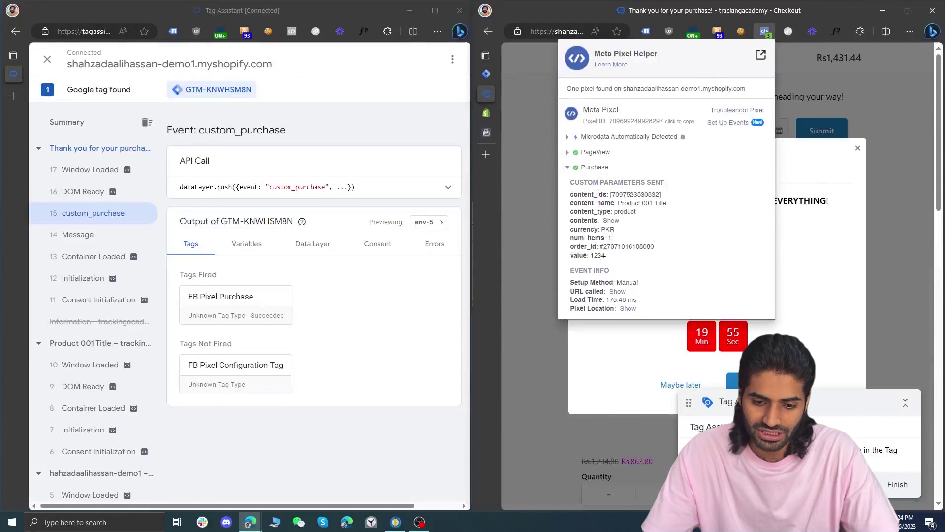
{"action": "left_click", "coordinate": [611, 222]}
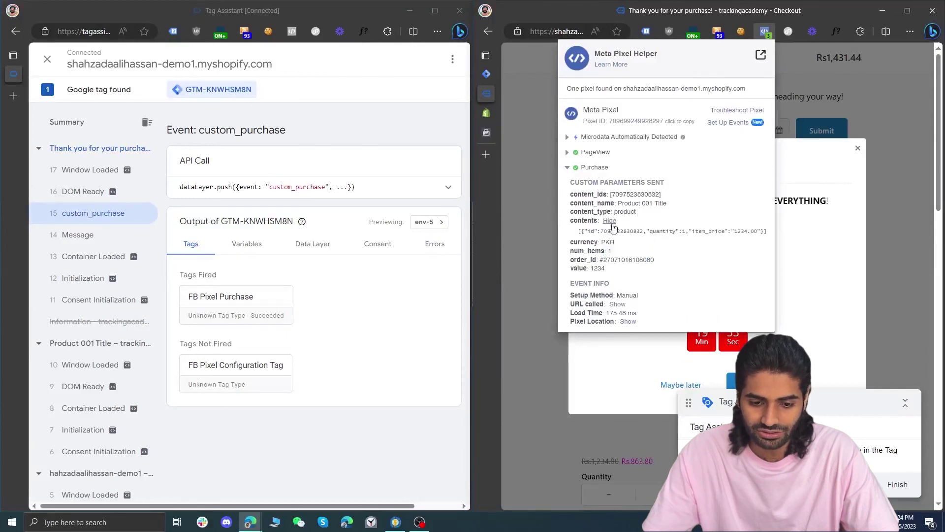
{"action": "left_click", "coordinate": [486, 132]}
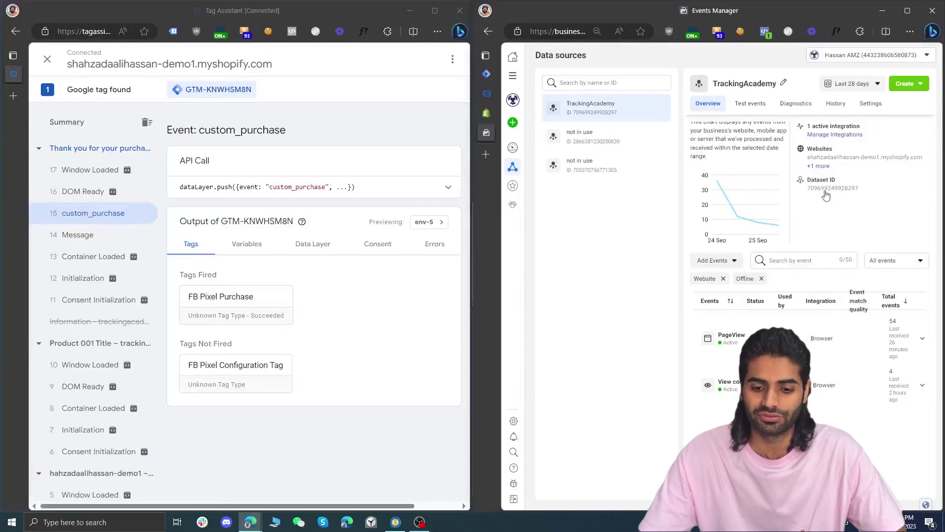
Open Submit Changes in the maximized Tag Manager and enter the author's tag as version name
{"action": "left_click", "coordinate": [487, 73]}
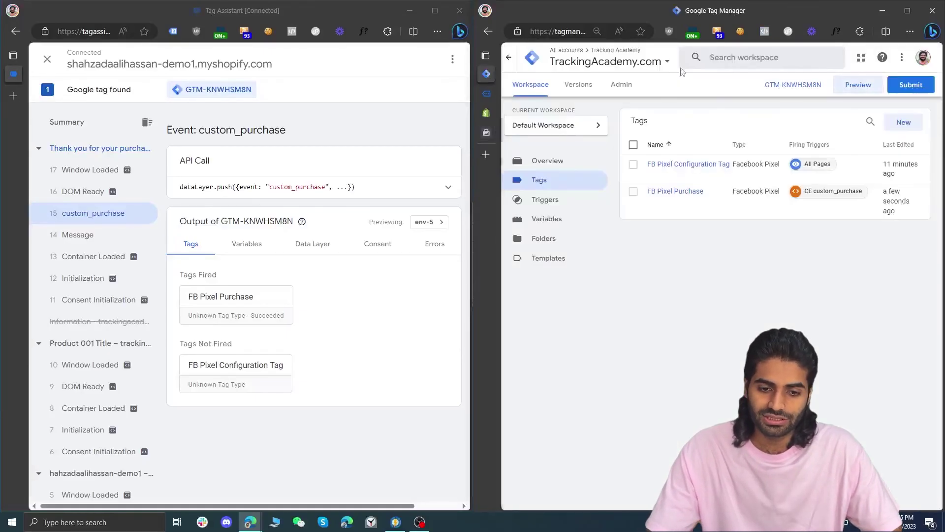
{"action": "left_click", "coordinate": [908, 11]}
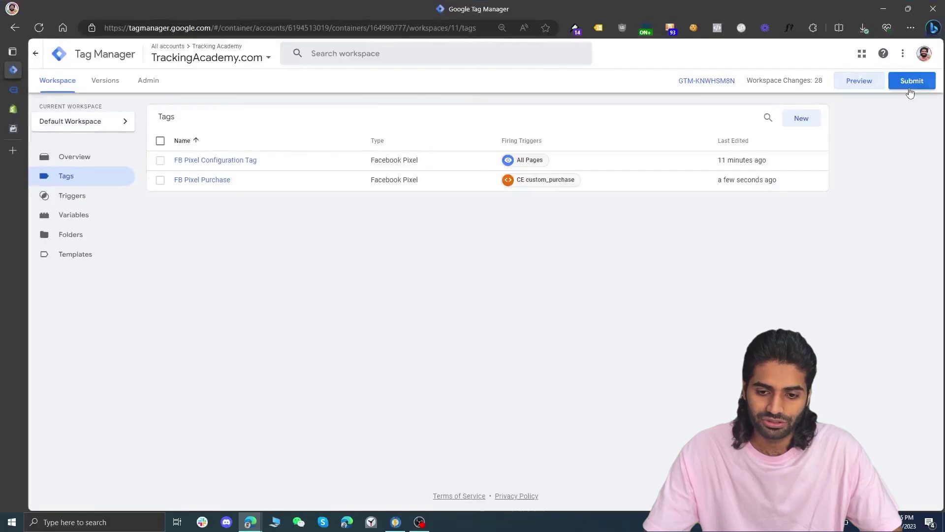
{"action": "left_click", "coordinate": [911, 81]}
{"action": "left_click", "coordinate": [441, 168]}
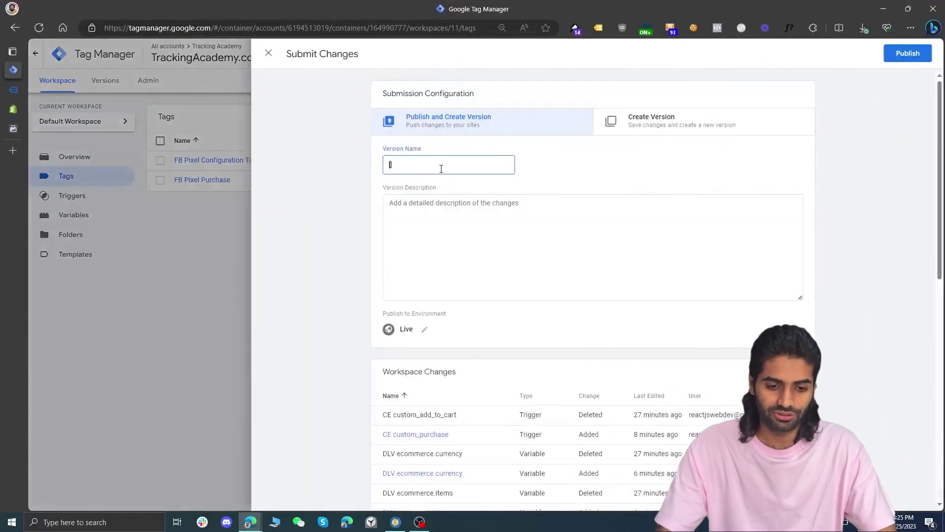
{"action": "type", "text": "[ShahzadaAliH"}
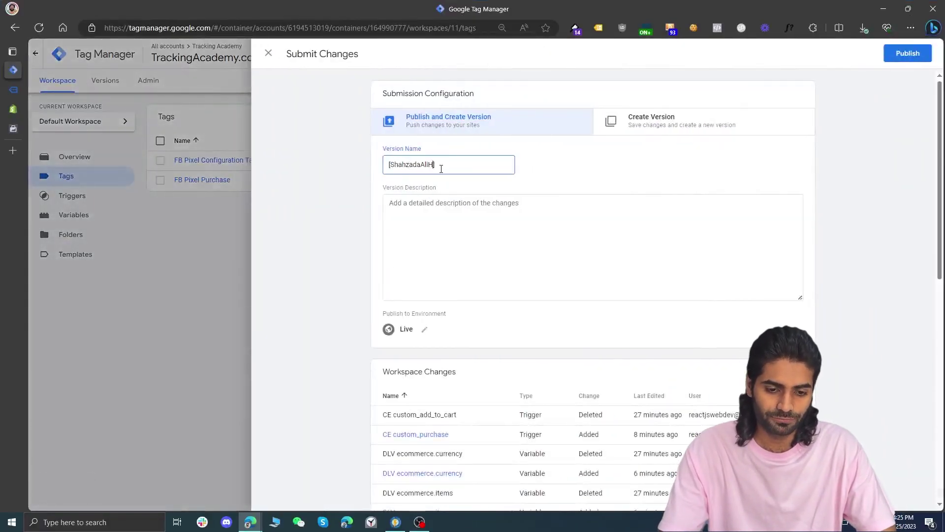
{"action": "type", "text": "assan] FB Purchase Event"}
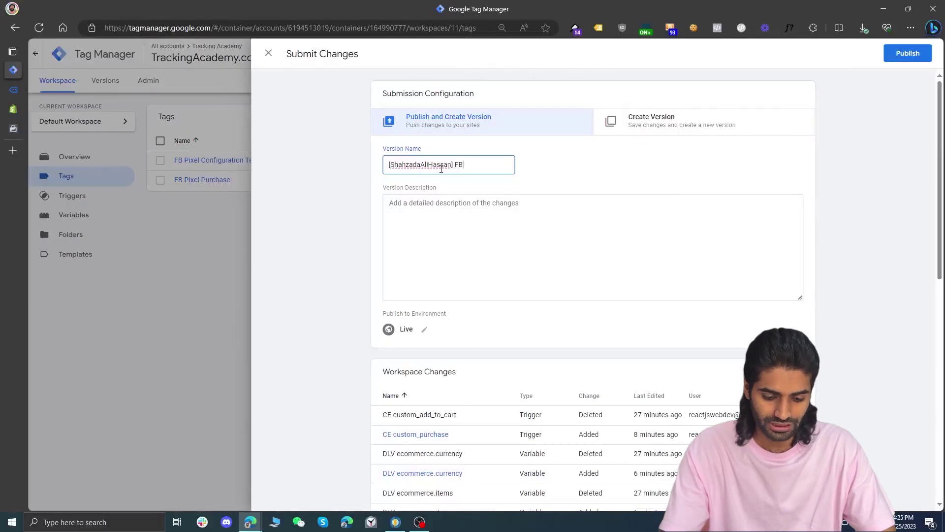